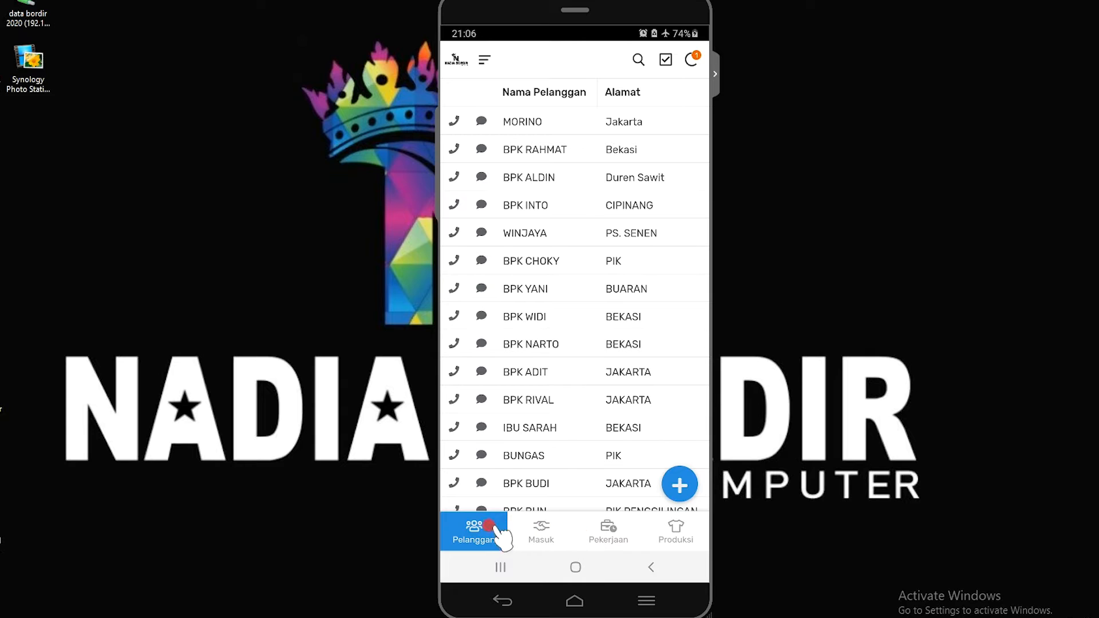
Look over the Masuk customer list and the Pekerjaan jobs of 12. Desember dated 10/12/2020
left_click(538, 534)
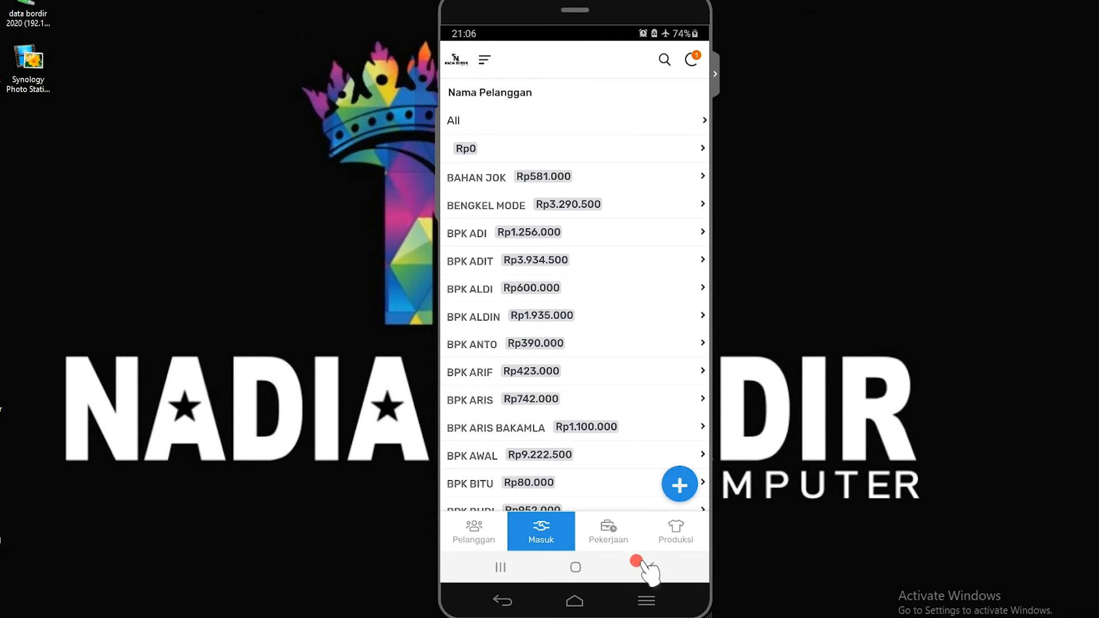
left_click(611, 529)
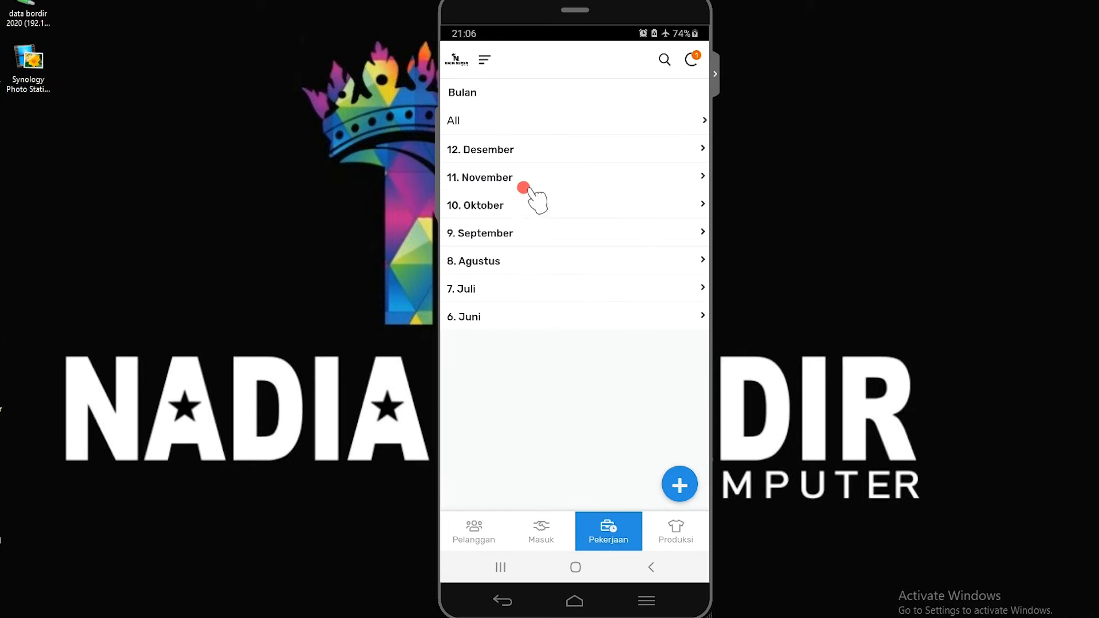
left_click(498, 159)
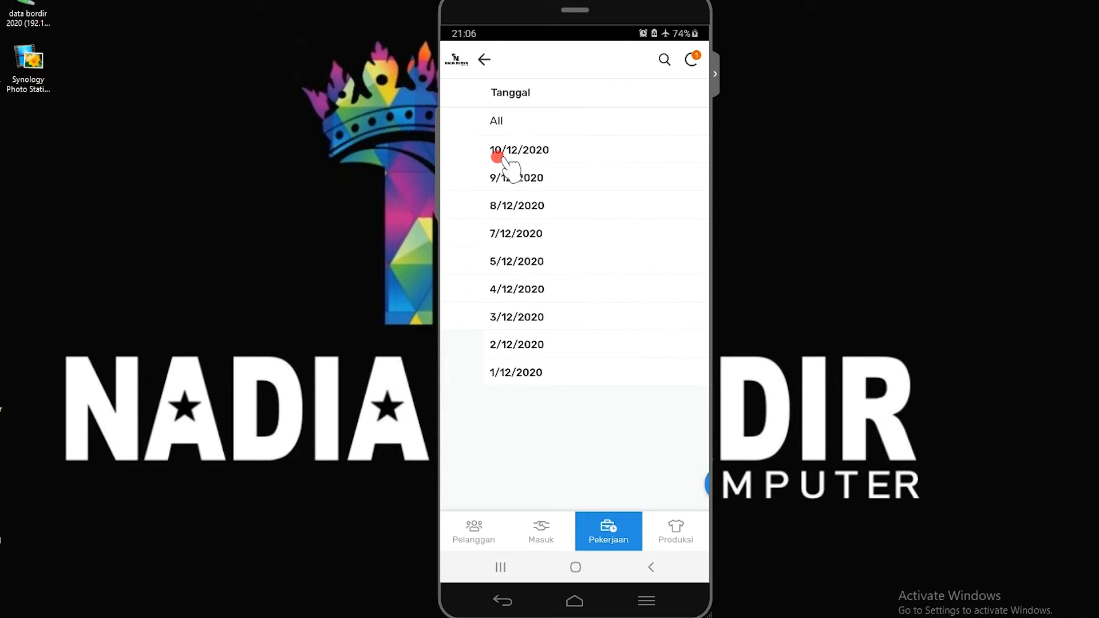
left_click(493, 150)
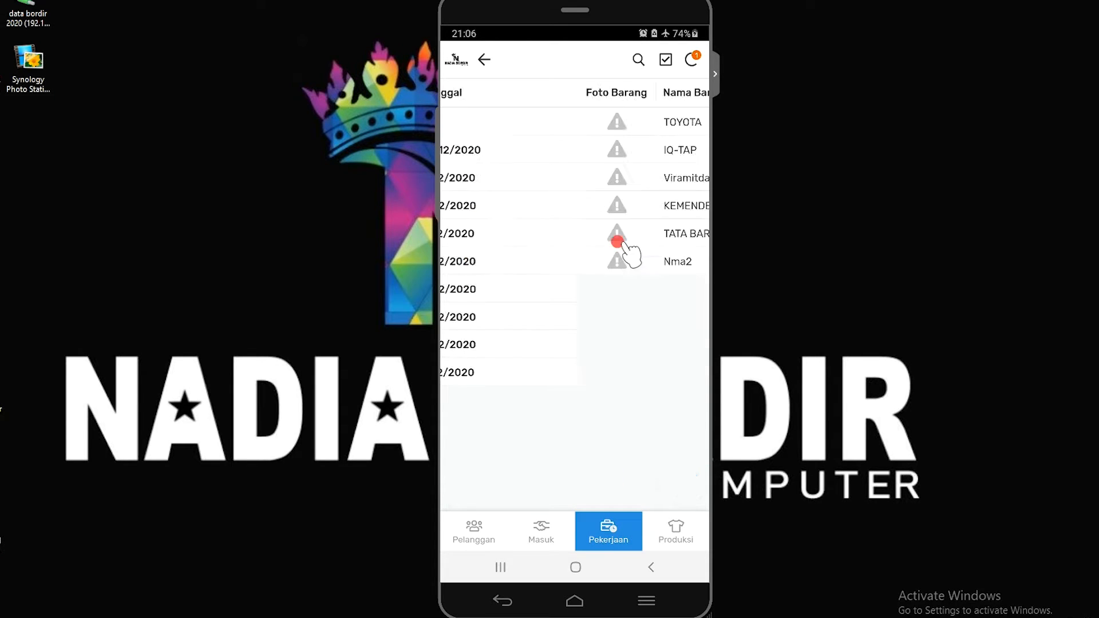
View the Produksi employee totals for 27/11/2020 under 11. November, and return to the Pelanggan list
left_click(678, 531)
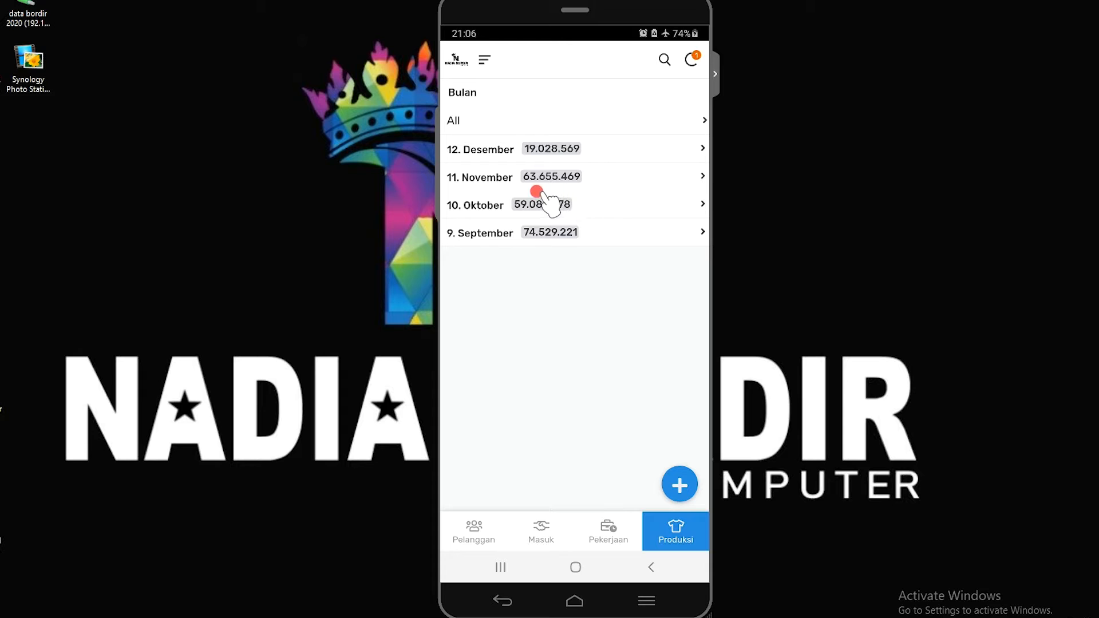
left_click(532, 176)
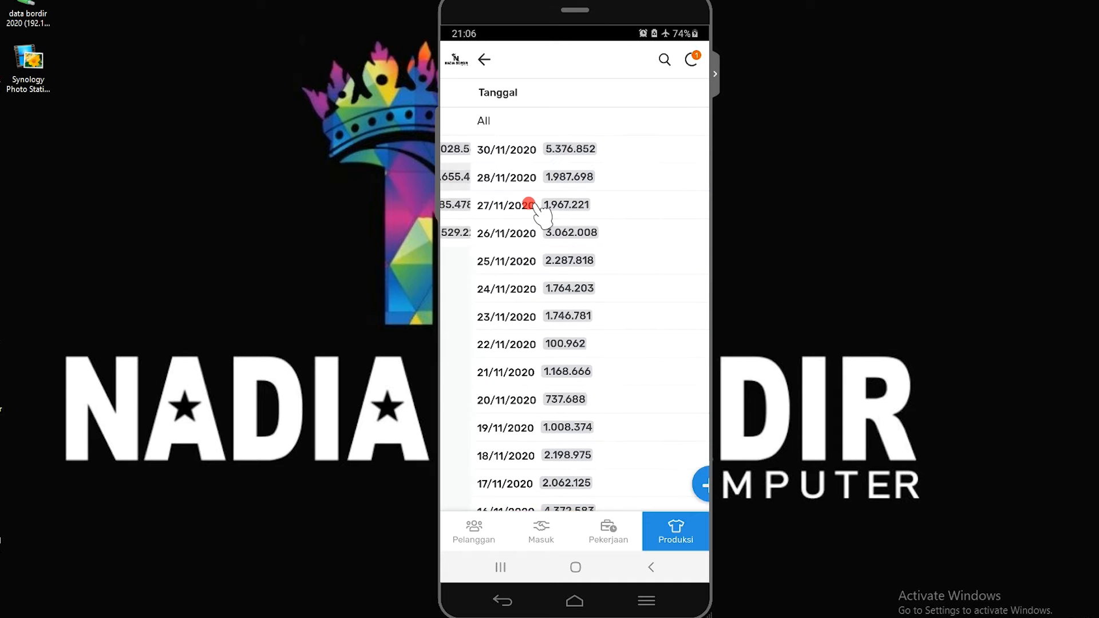
left_click(536, 206)
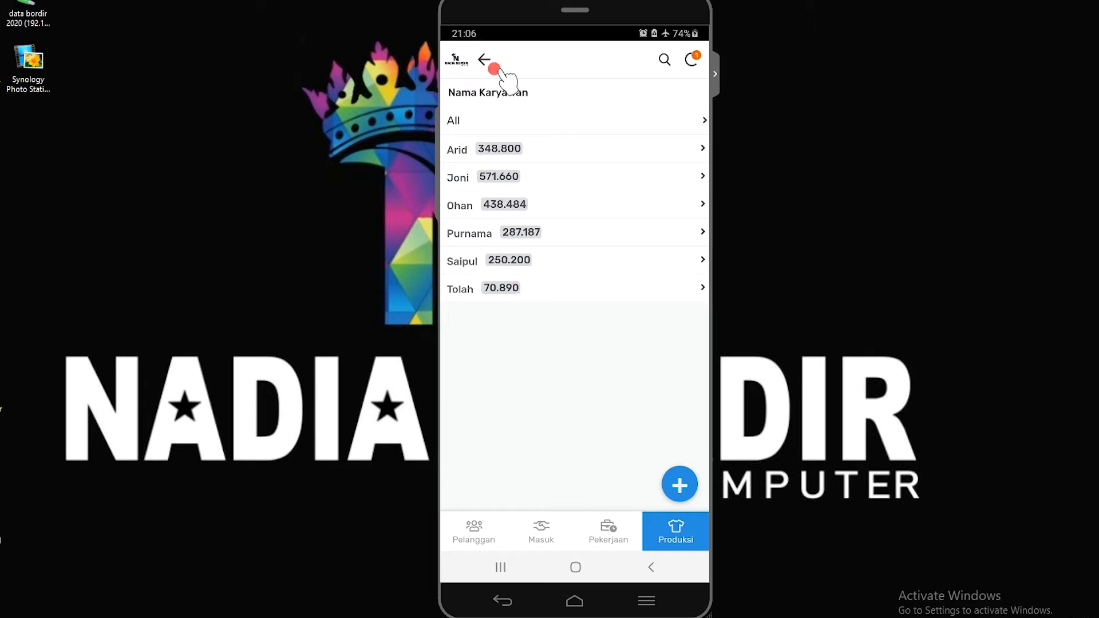
left_click(483, 59)
left_click(484, 59)
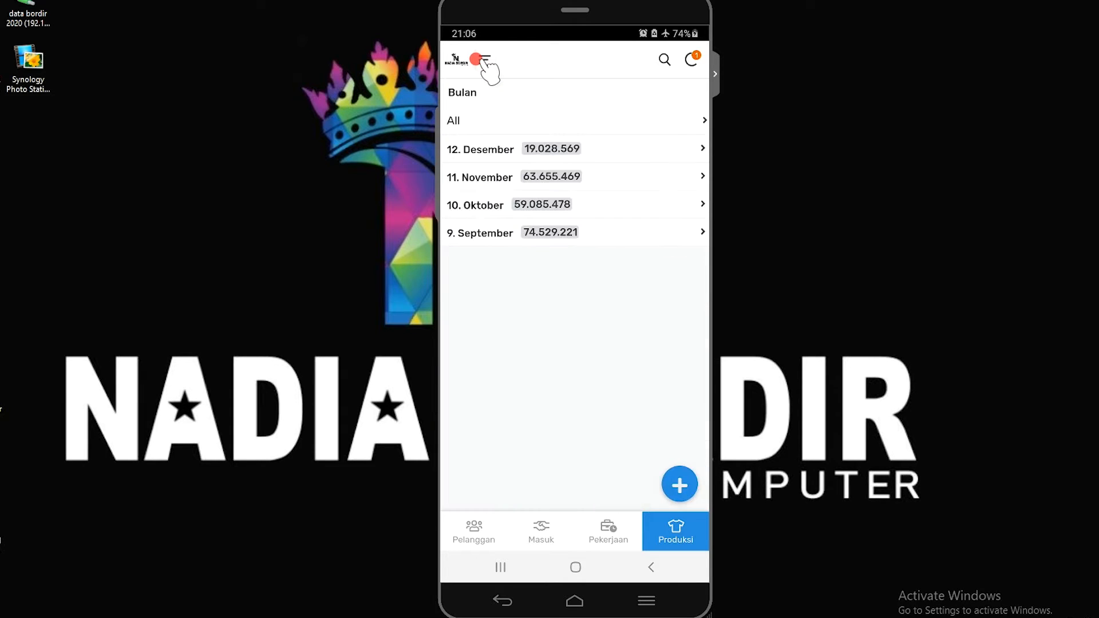
left_click(484, 540)
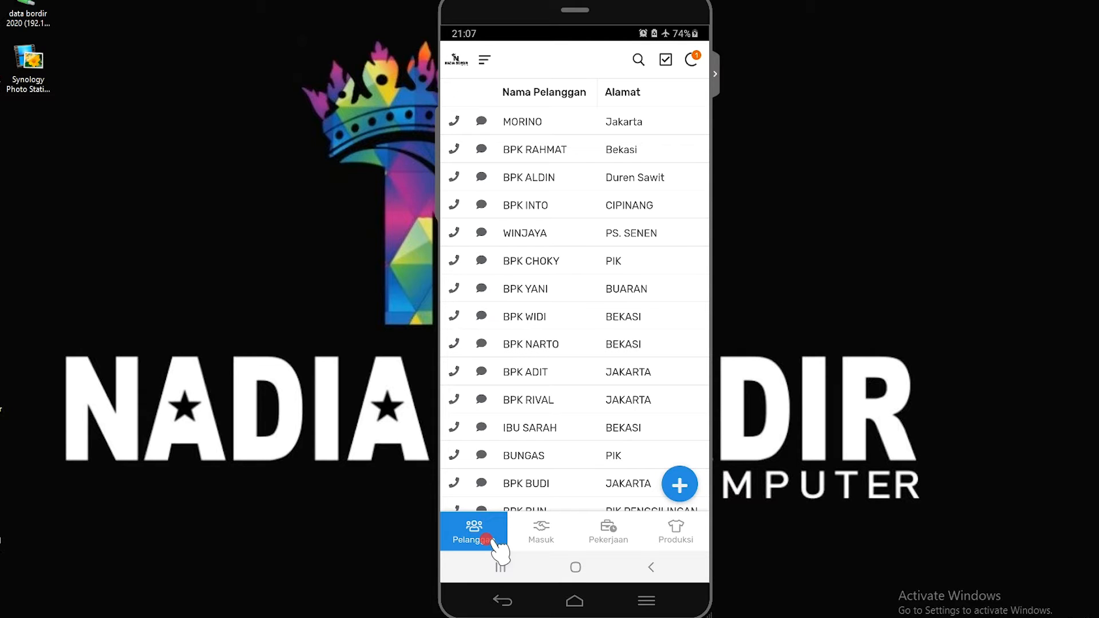
Examine the second listed employee's production items for one date under 10. Oktober in Produksi
left_click(677, 531)
left_click(528, 202)
left_click(504, 205)
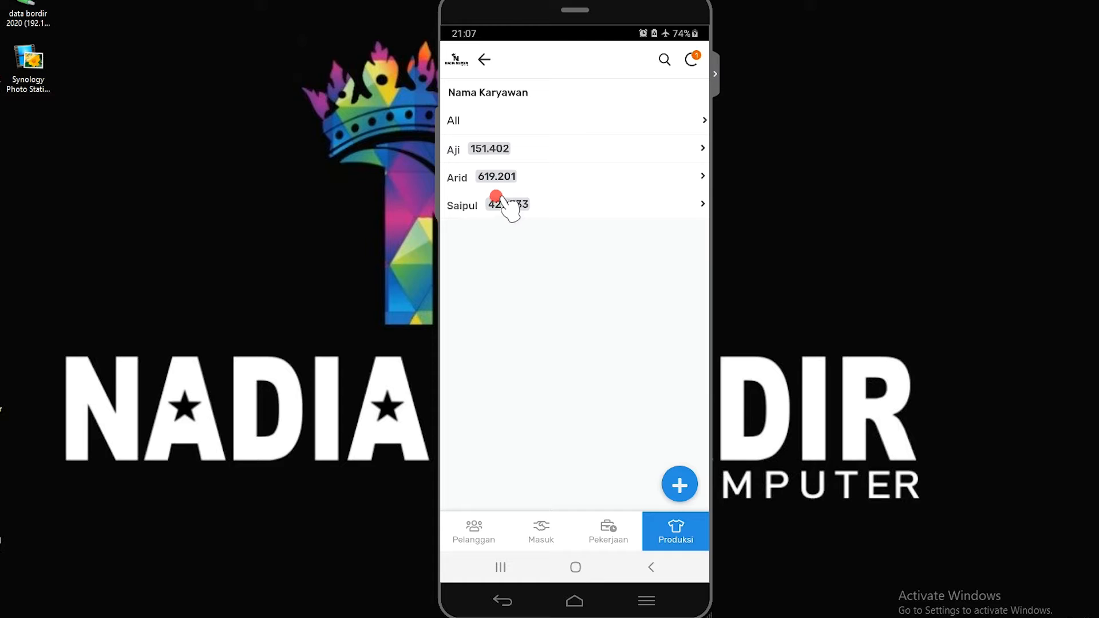
left_click(499, 177)
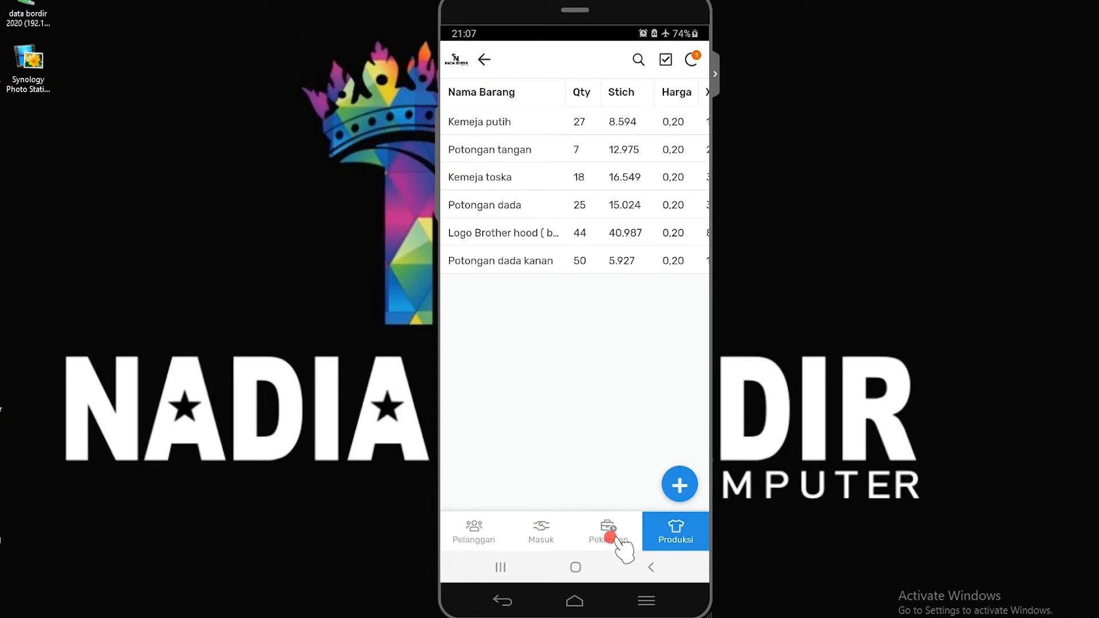
Review the November dates in Produksi, the Pekerjaan months and the Masuk list, ending on the Pelanggan list
left_click(676, 538)
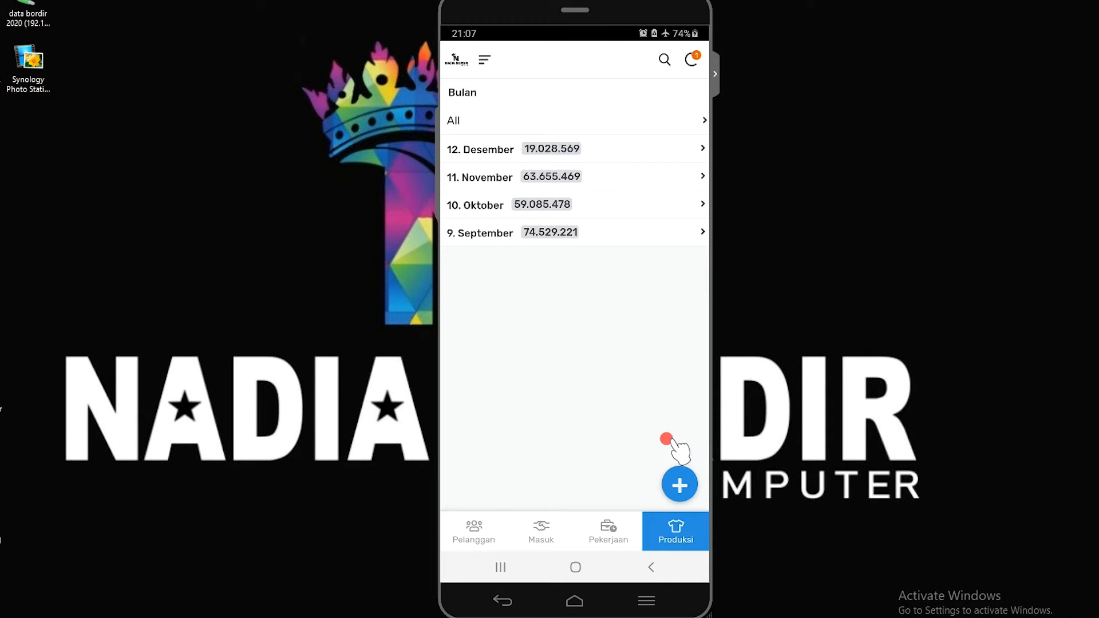
left_click(551, 176)
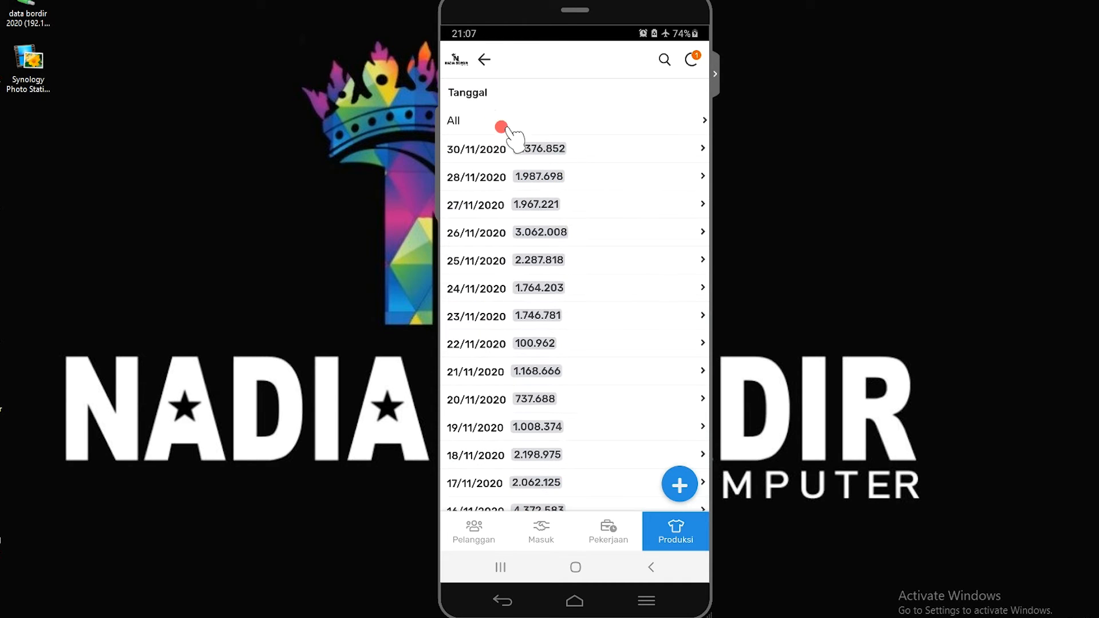
left_click(479, 59)
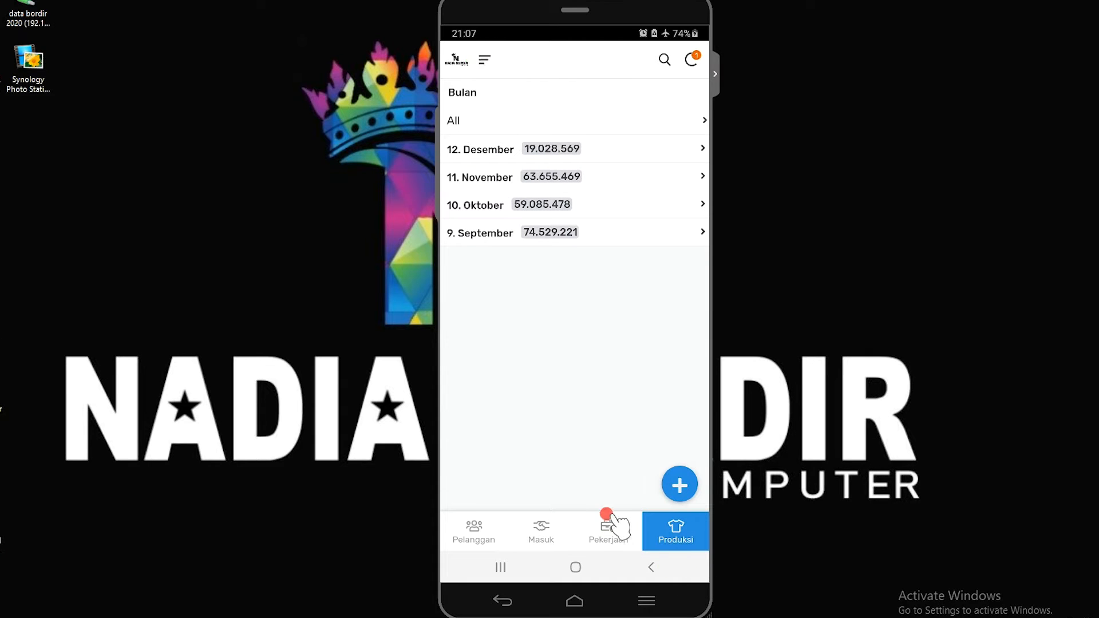
left_click(616, 533)
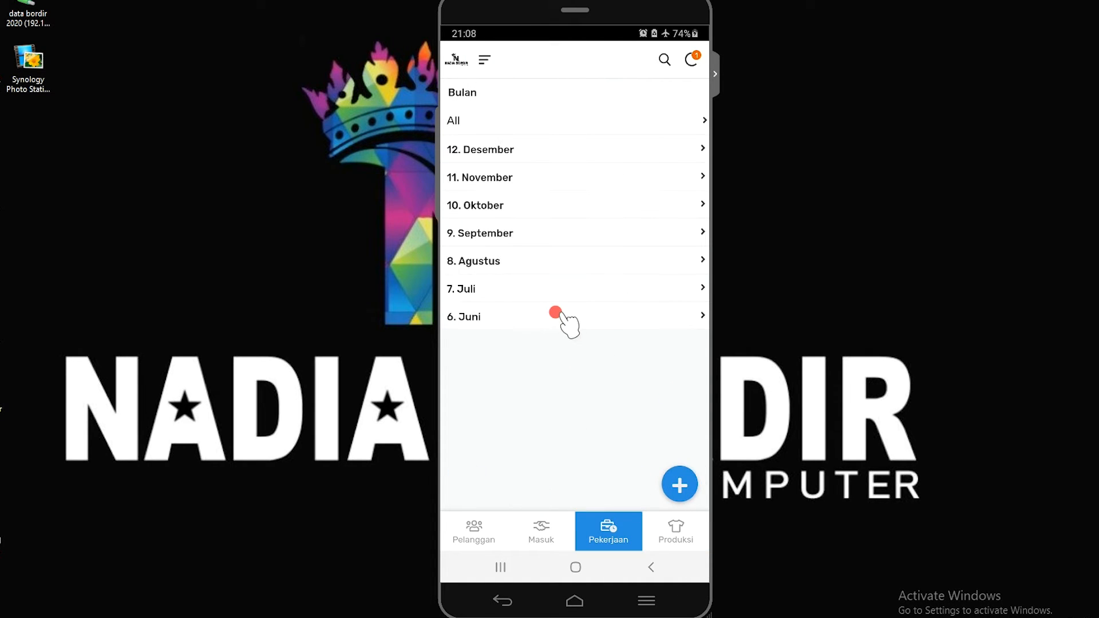
left_click(547, 538)
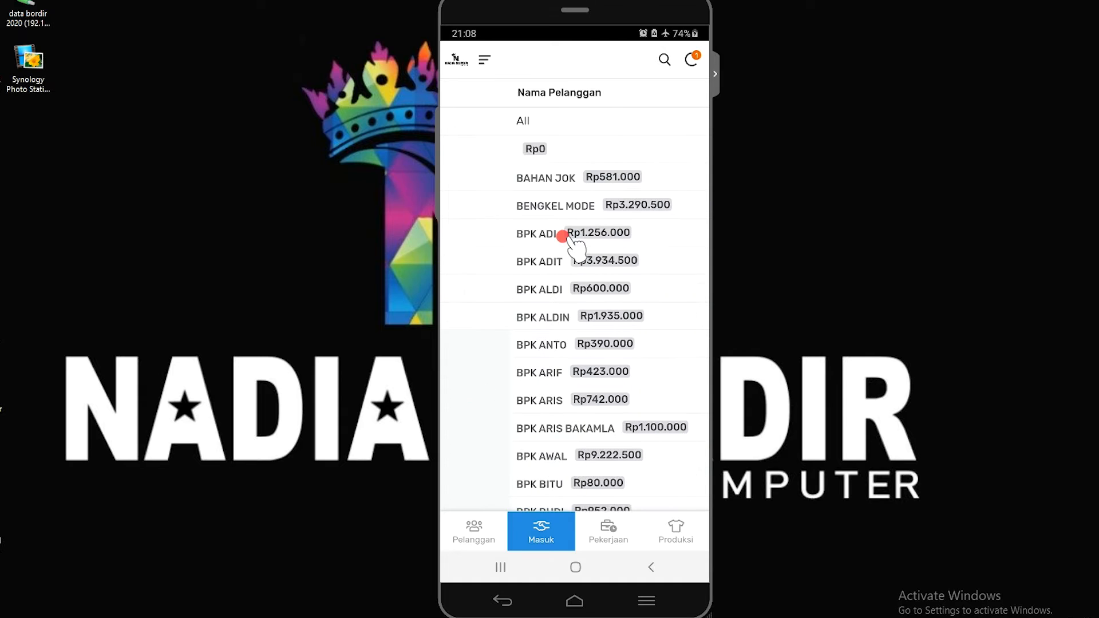
left_click(467, 528)
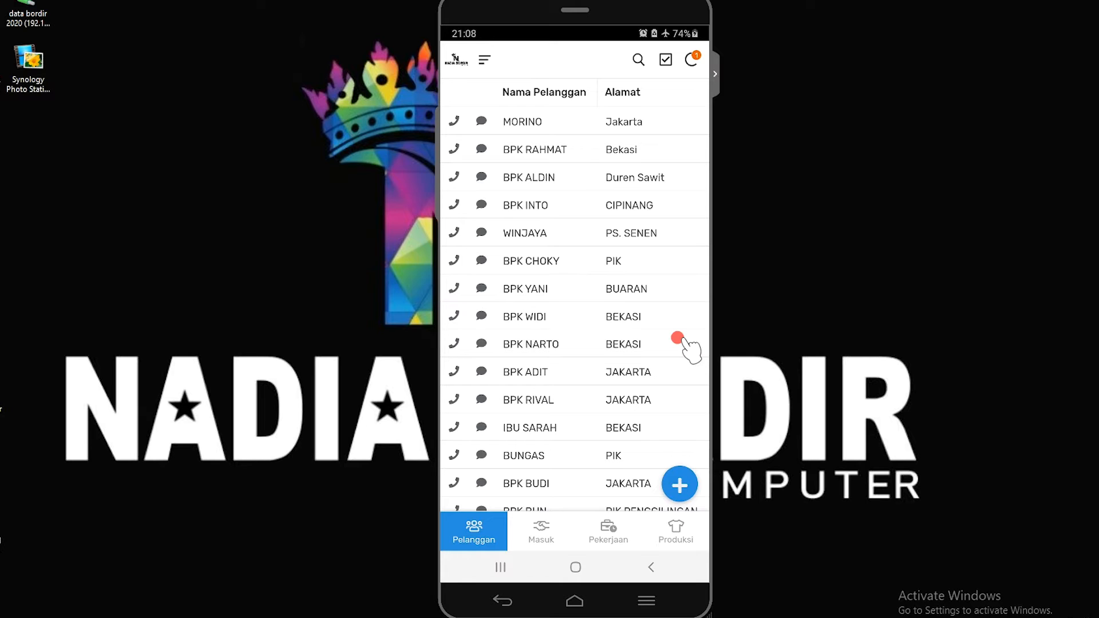
Add a new customer with the customer's name, address and phone number, and save the record
left_click(679, 484)
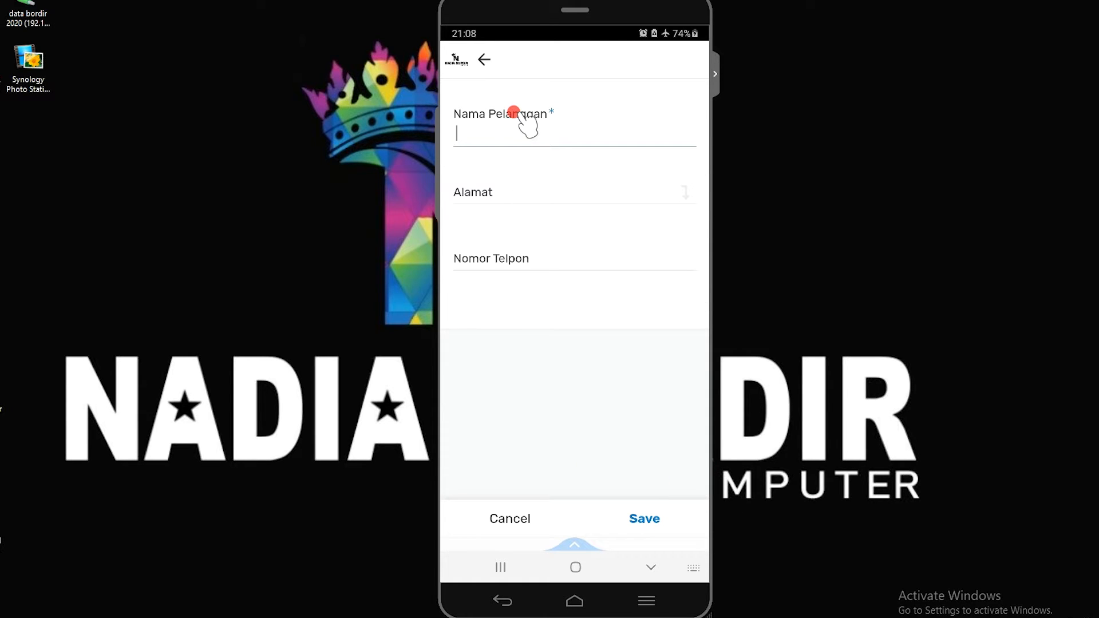
type("BPK FULAN")
left_click(474, 191)
type("JAKARTA")
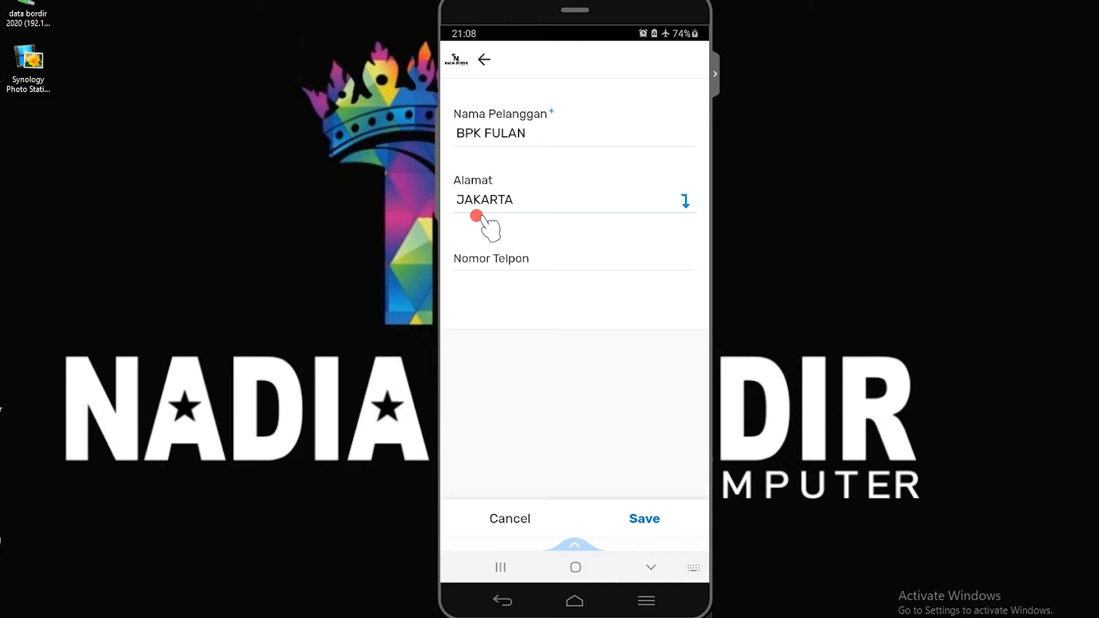
left_click(518, 260)
type("08123456789")
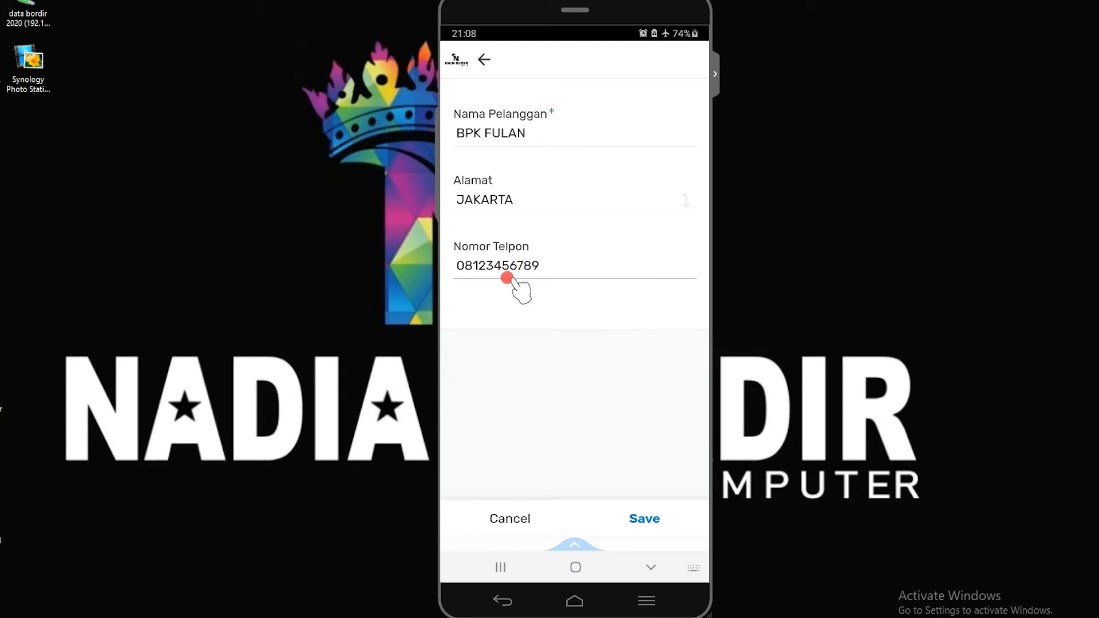
left_click(645, 517)
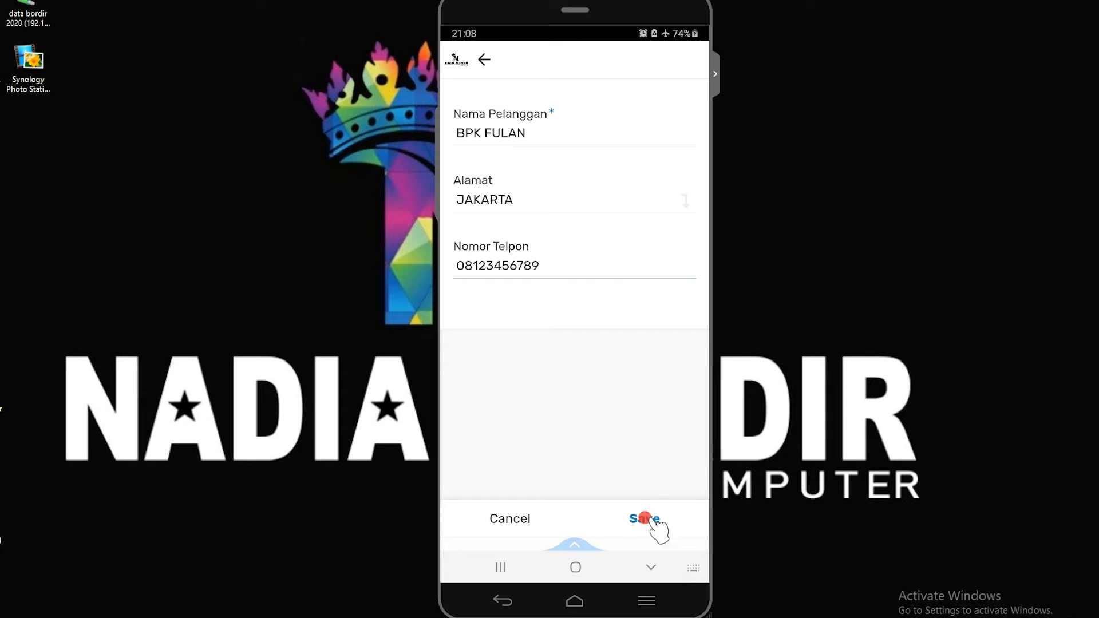
Find the new customer at the end of the Pelanggan list, open its number in the phone dialer, and return to the list
scroll(594, 459, "down", 10)
left_click_drag(479, 459, 633, 462)
left_click(608, 461)
mouse_move(477, 462)
left_mouse_down()
mouse_move(641, 463)
mouse_move(473, 461)
left_mouse_up()
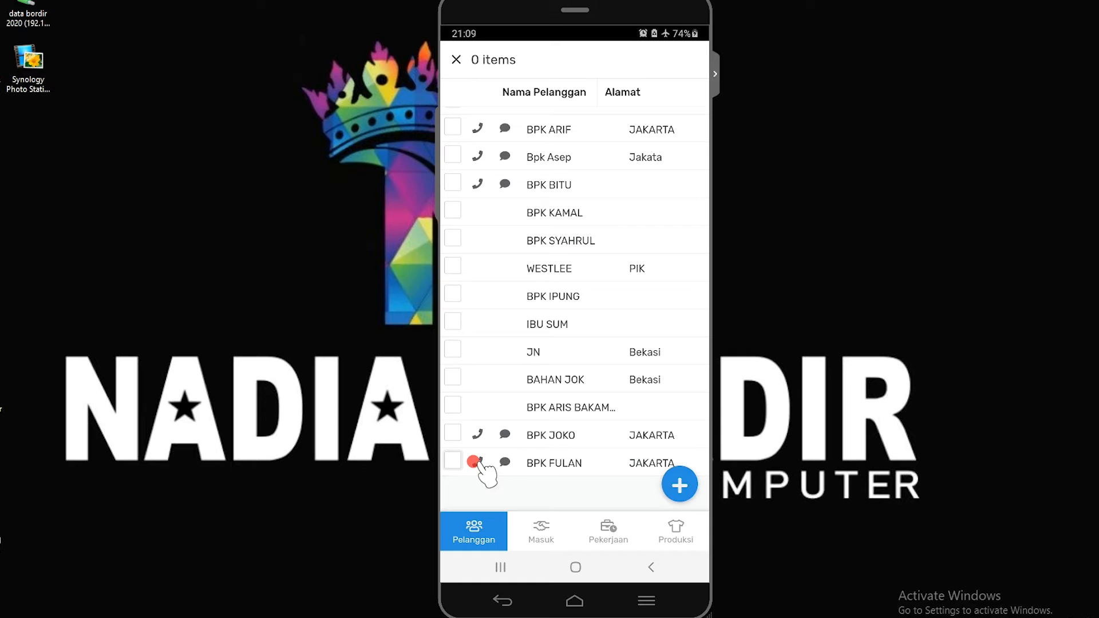
left_click(477, 462)
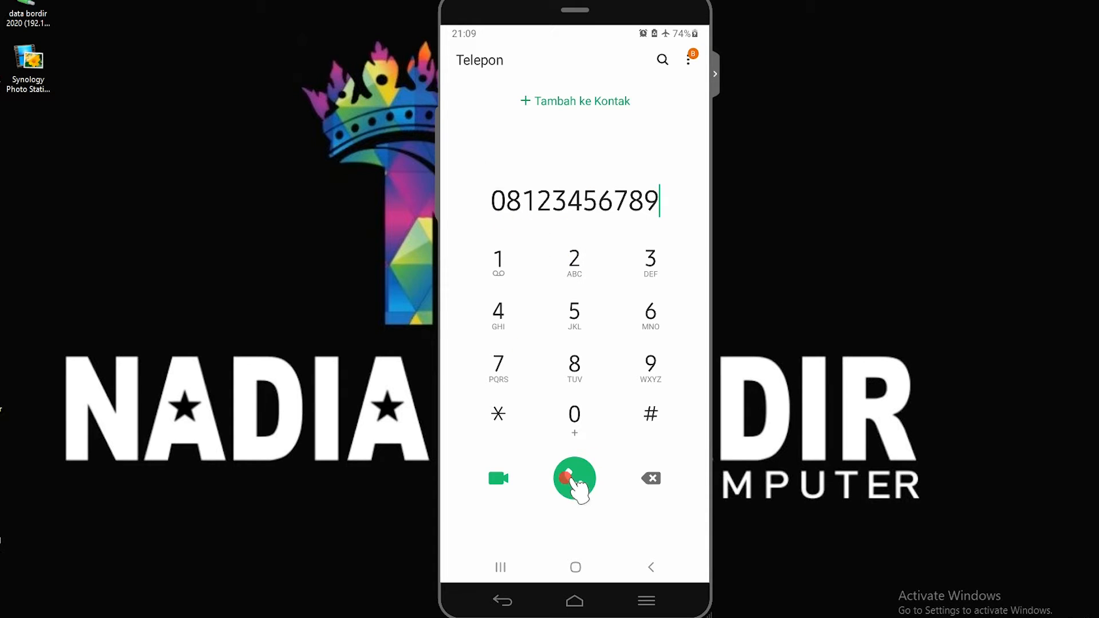
left_click(643, 568)
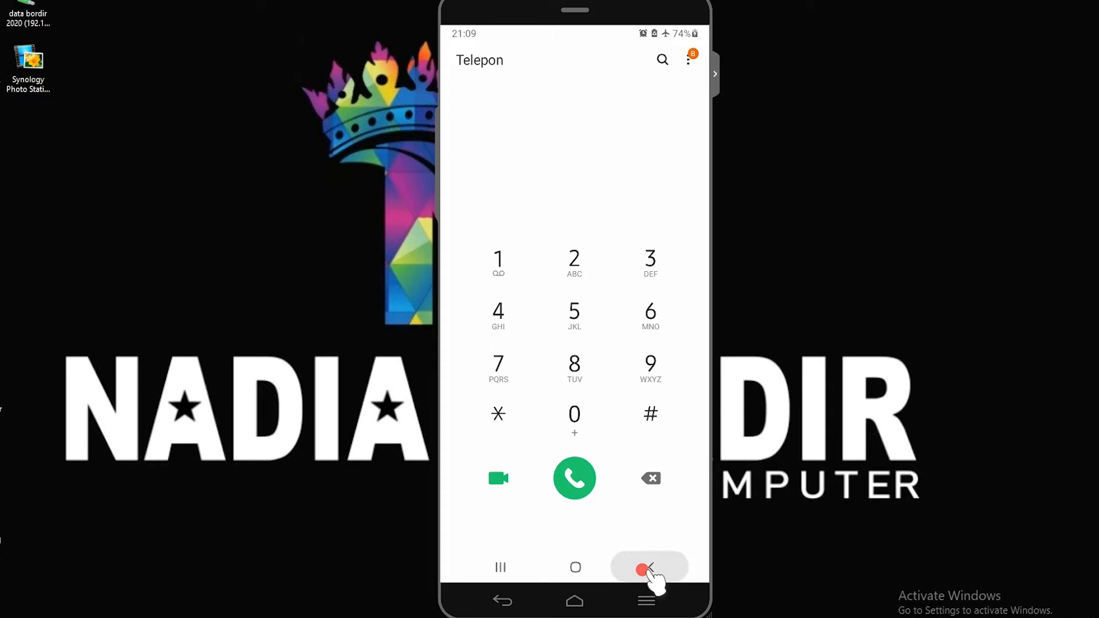
left_click(643, 568)
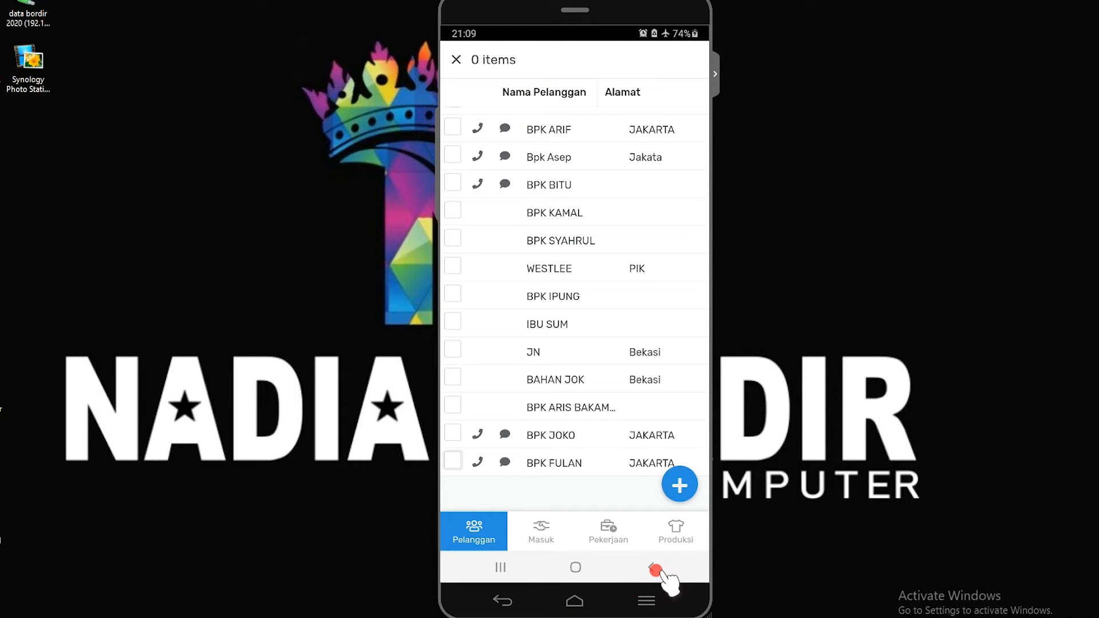
Examine the Masuk list for all customers and their order totals
left_click(538, 534)
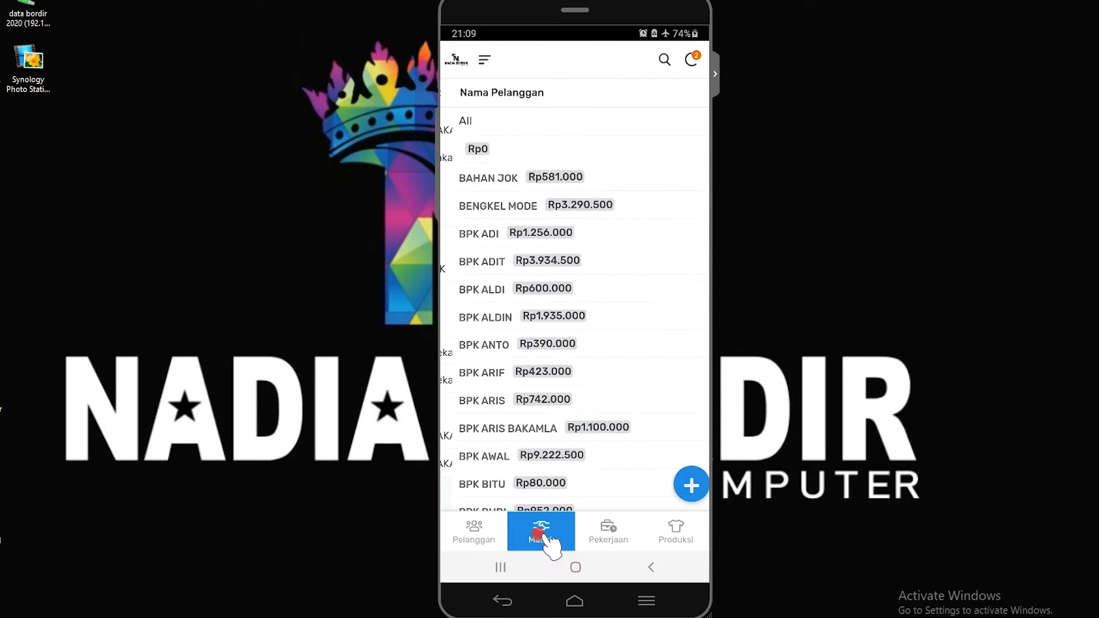
left_click_drag(555, 493, 518, 432)
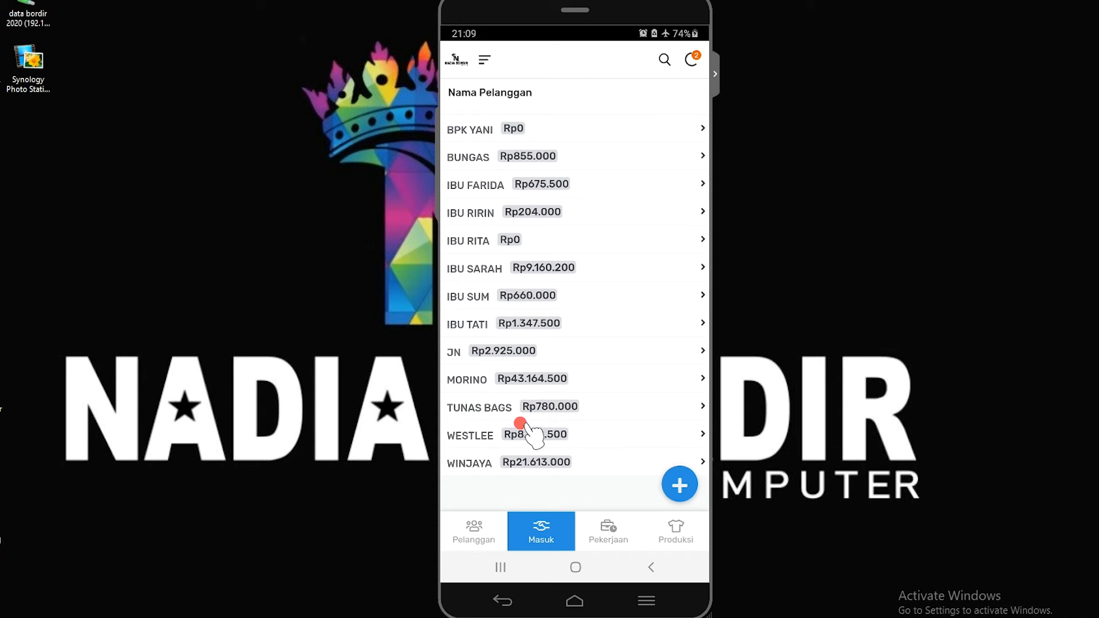
scroll(532, 365, "up", 2)
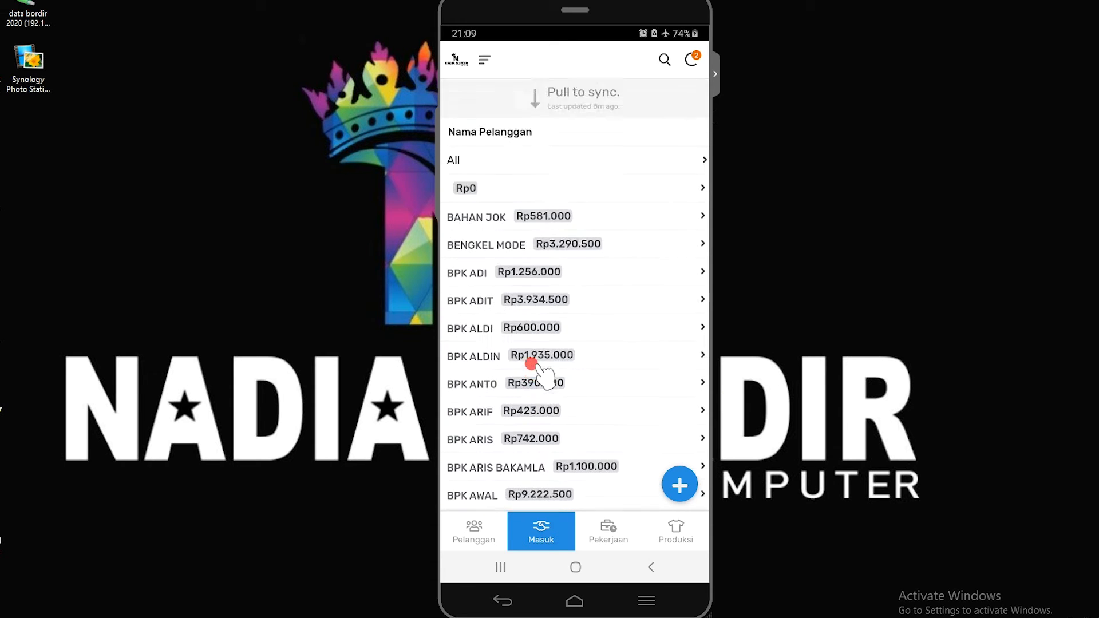
scroll(533, 361, "down", 10)
scroll(532, 360, "down", 5)
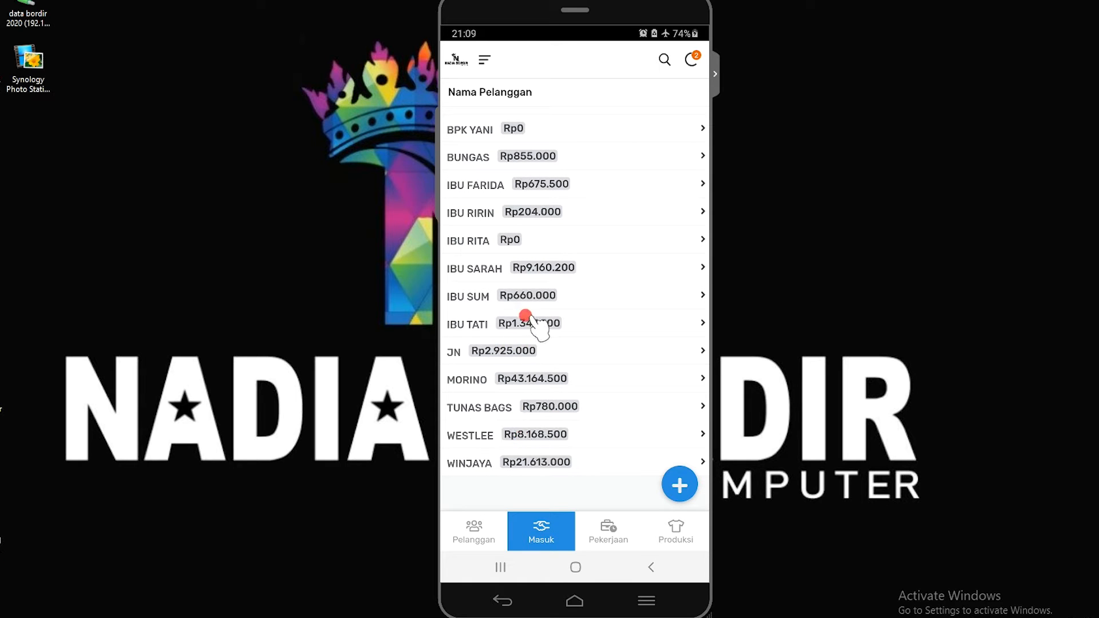
scroll(524, 219, "up", 2)
scroll(525, 221, "up", 5)
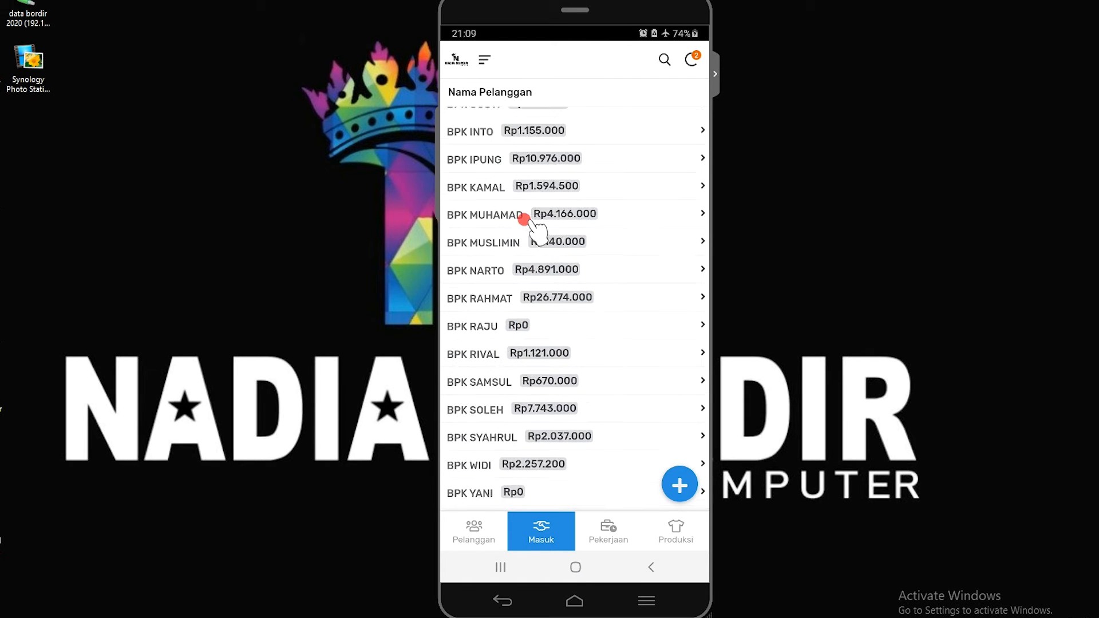
scroll(539, 250, "up", 6)
scroll(549, 256, "up", 1)
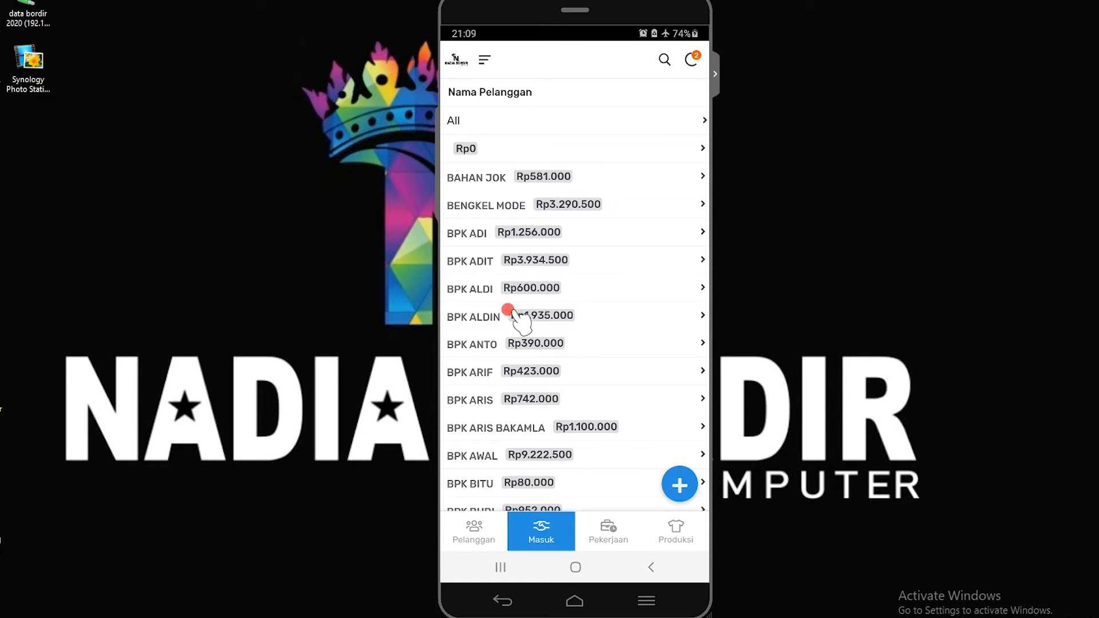
scroll(564, 421, "down", 3)
scroll(567, 427, "down", 10)
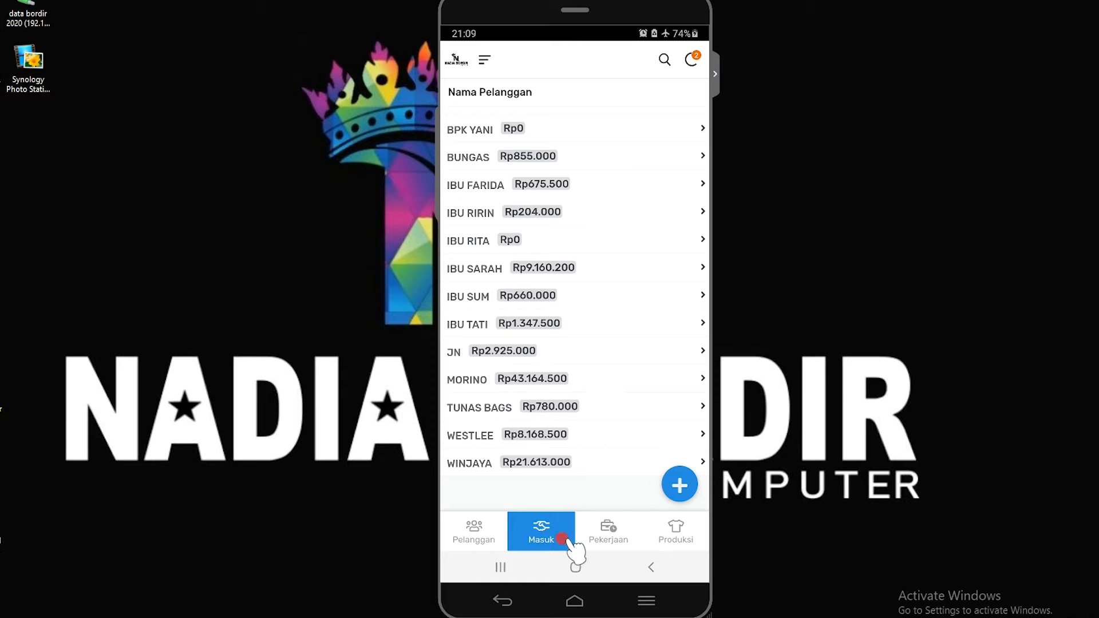
Start a new Masuk entry and choose the newly added customer as Nama Pelanggan
left_click(674, 484)
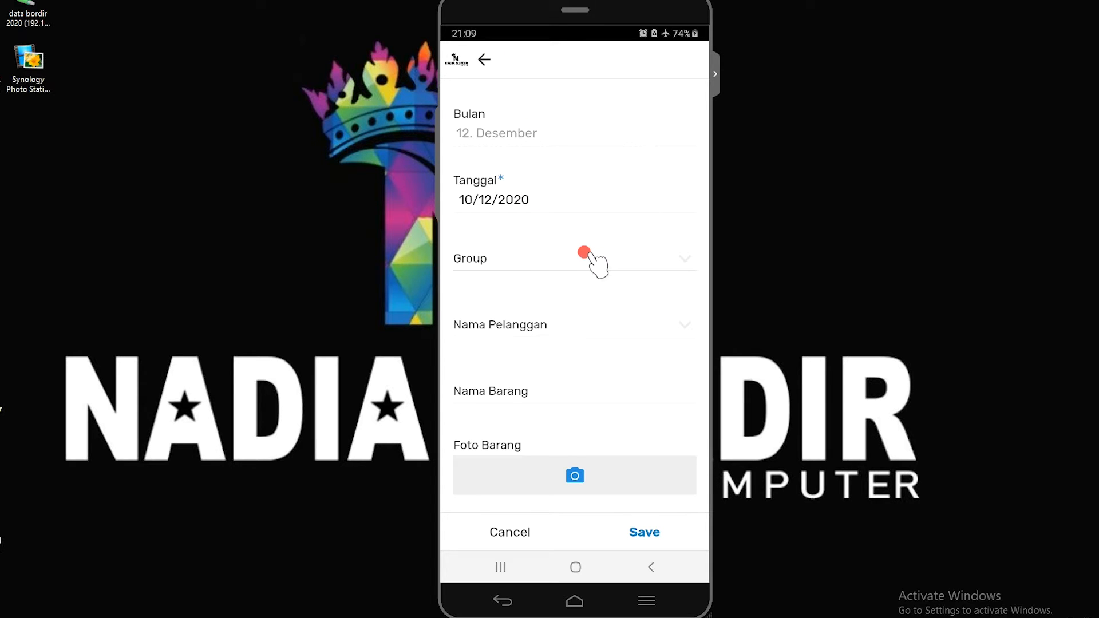
left_click(569, 319)
scroll(555, 385, "down", 10)
scroll(541, 409, "down", 3)
scroll(541, 415, "up", 12)
scroll(592, 405, "down", 10)
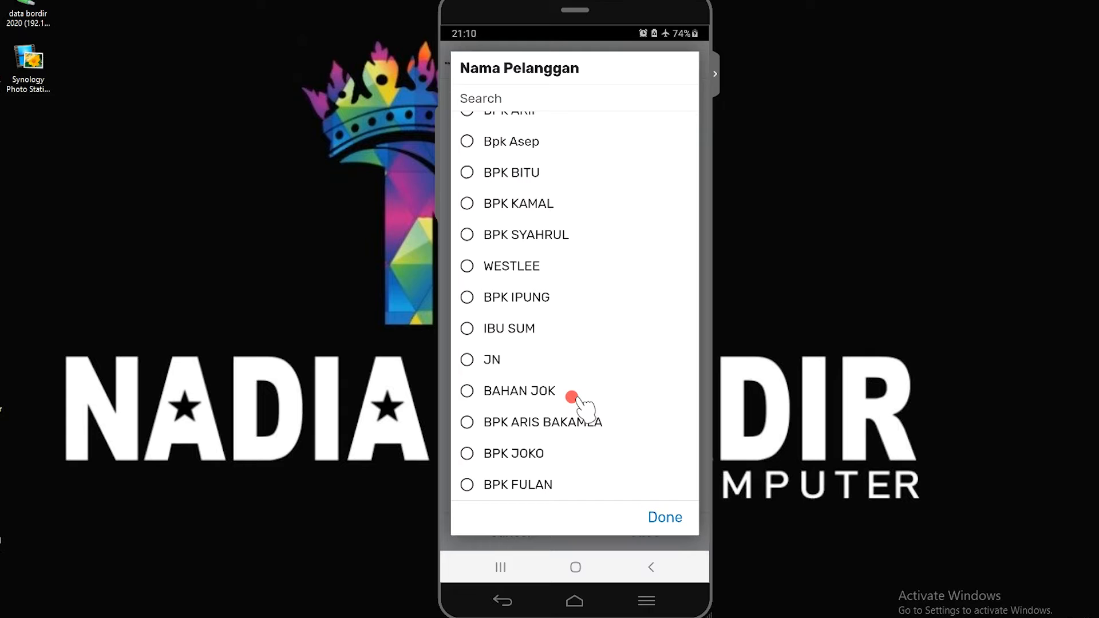
left_click(470, 487)
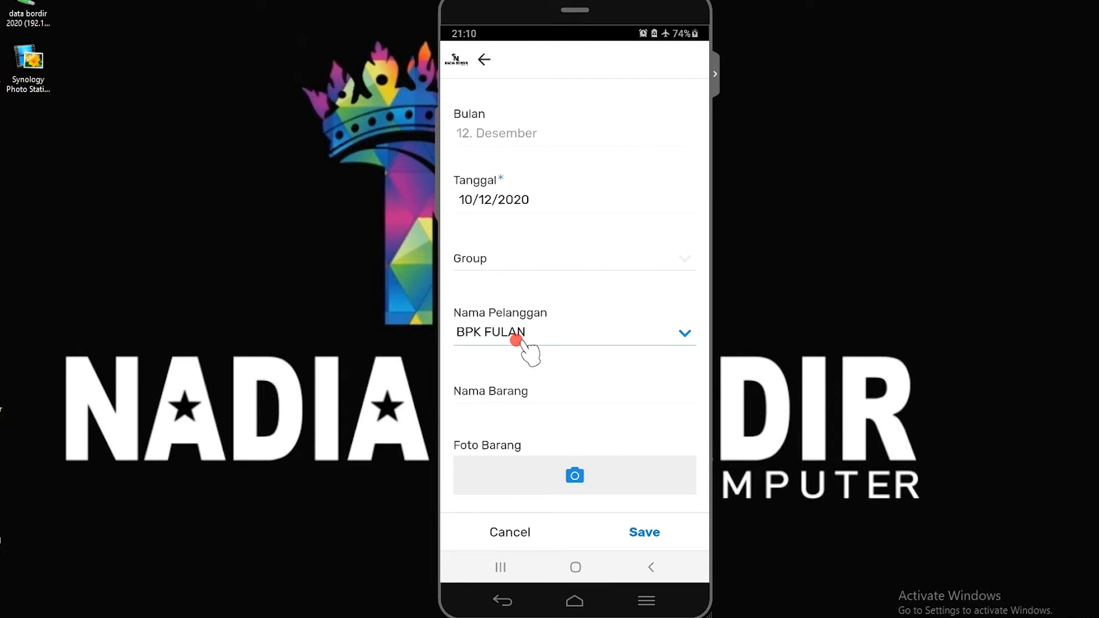
Set the new Masuk entry's Group to ORDER 1
left_click(503, 258)
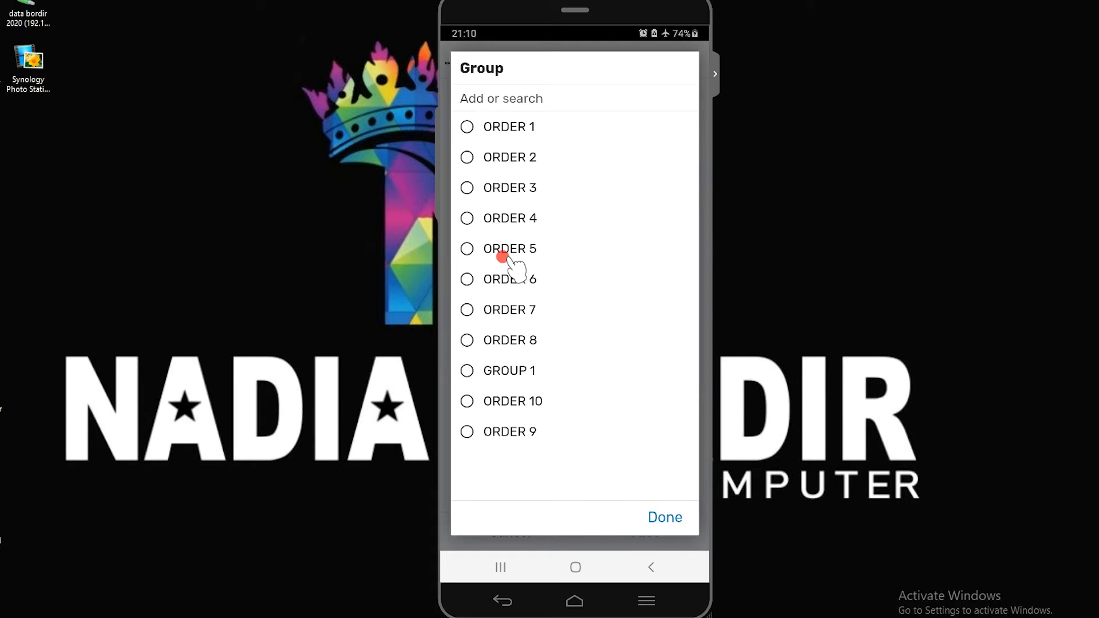
left_click(467, 126)
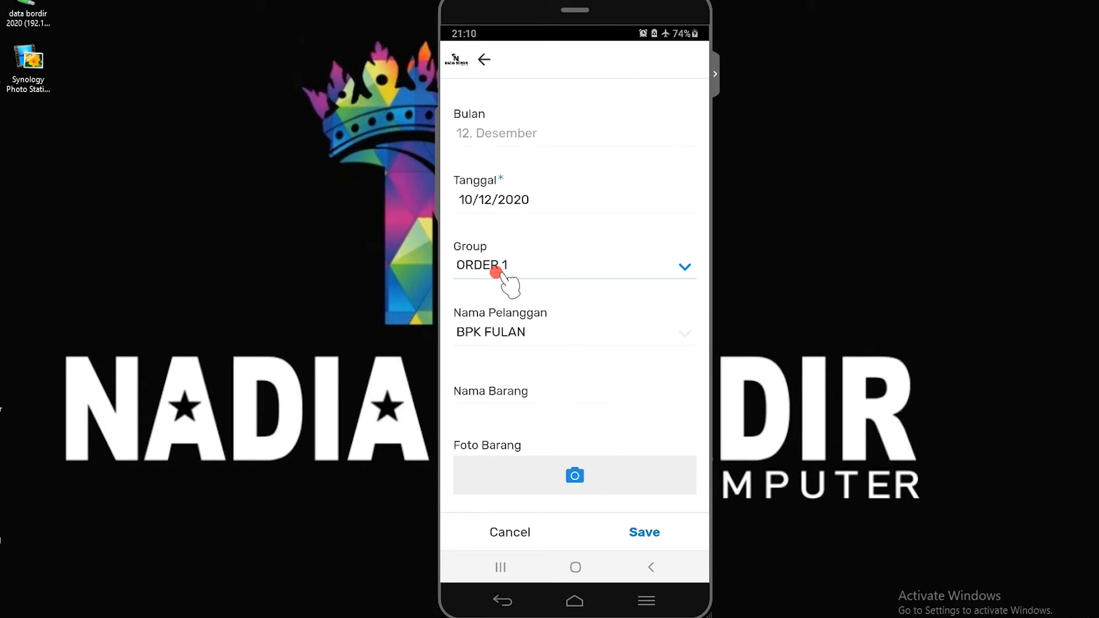
scroll(538, 324, "down", 6)
scroll(547, 244, "up", 8)
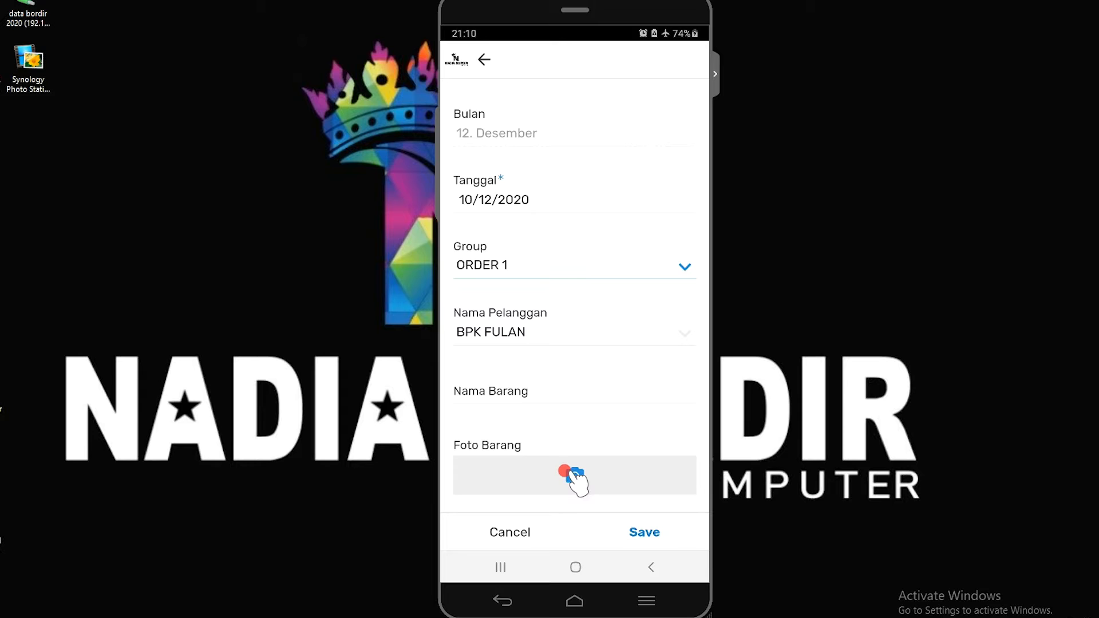
left_click(567, 473)
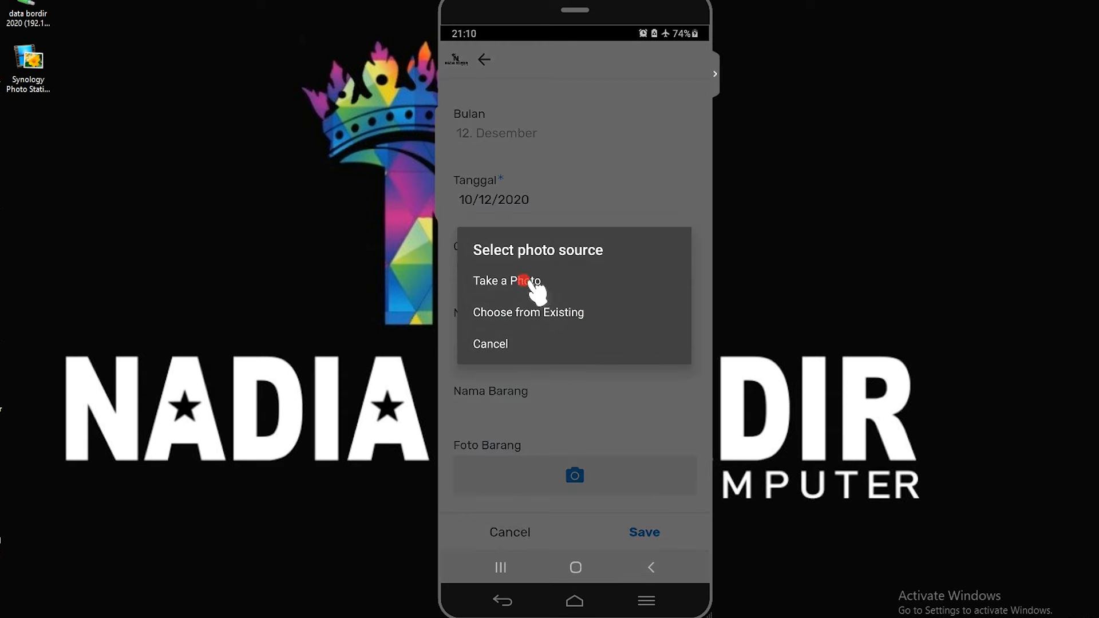
left_click(523, 280)
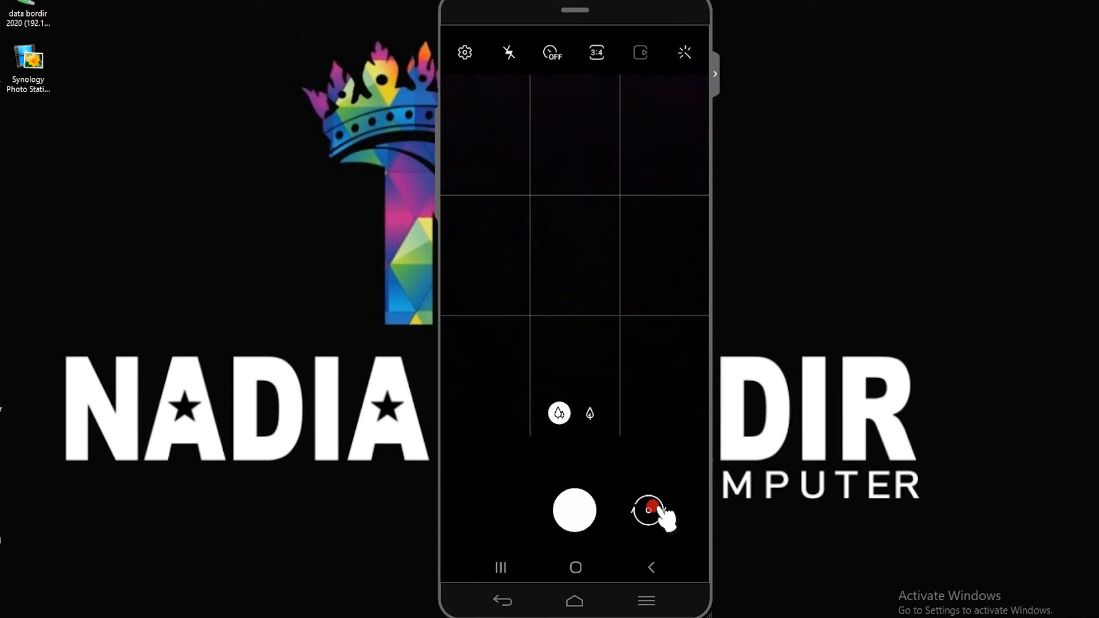
left_click(647, 567)
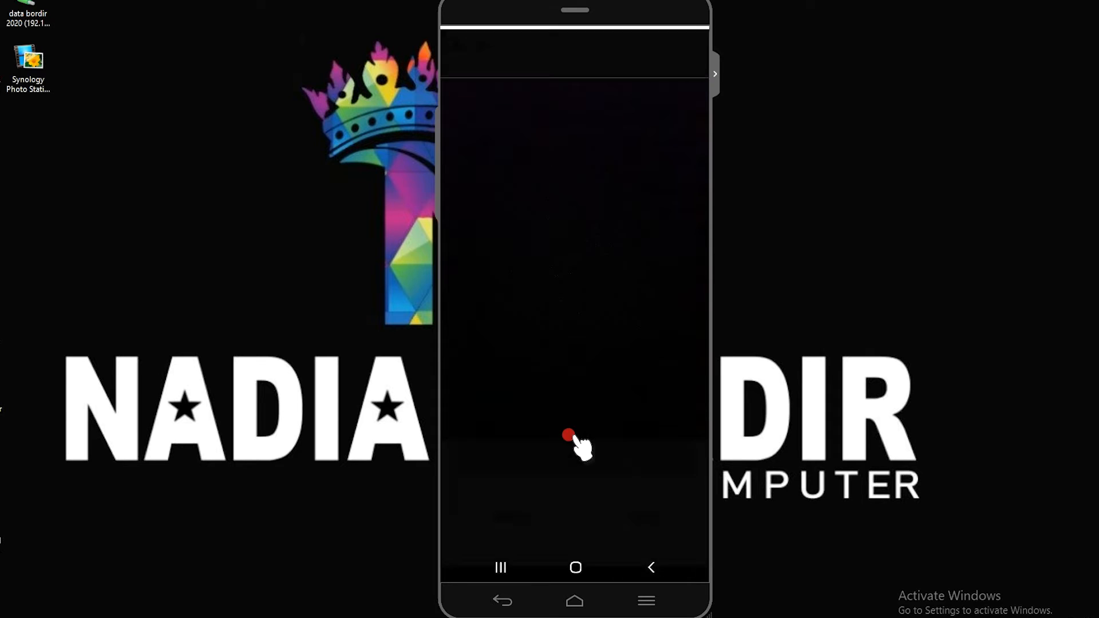
Attach the existing black polo shirt design picture from the WhatsApp Business Images album as Foto Barang
left_click(598, 480)
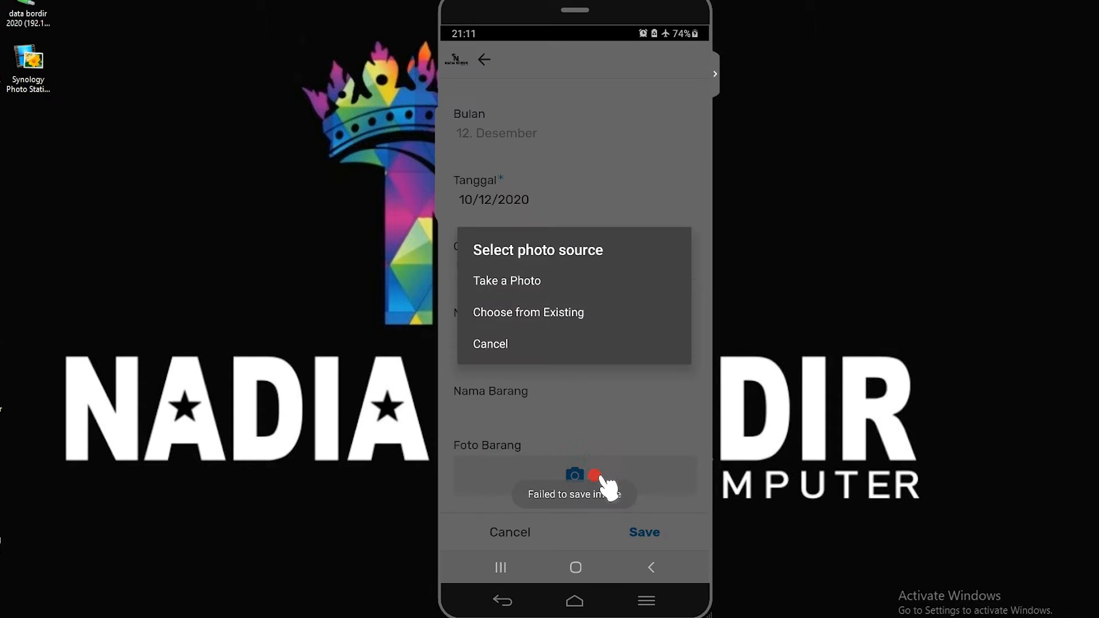
left_click(514, 309)
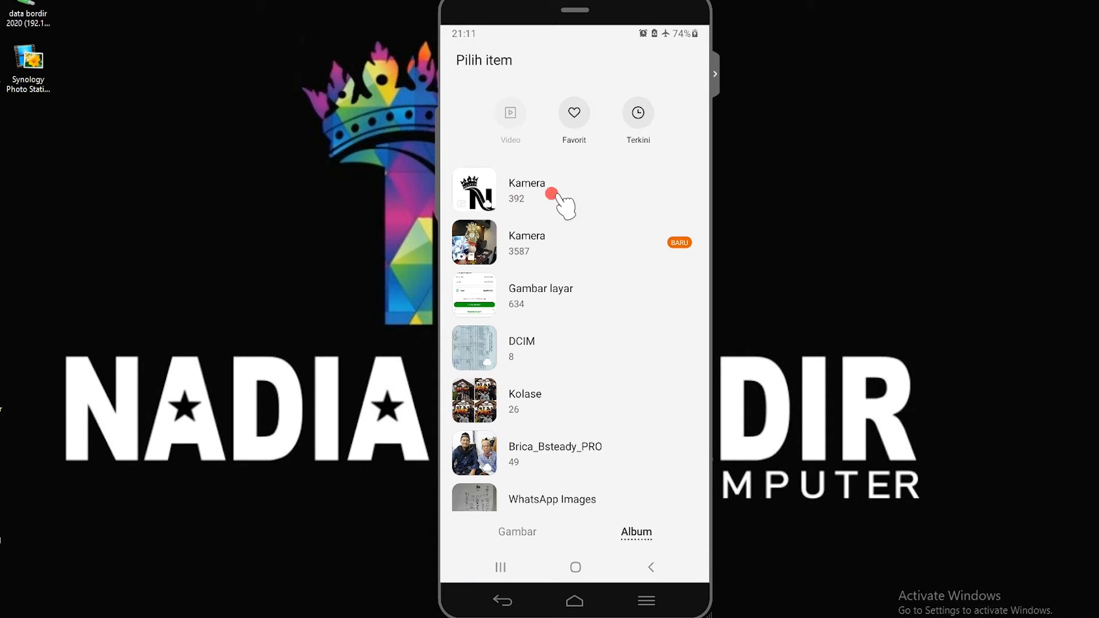
scroll(590, 376, "down", 5)
scroll(589, 366, "down", 2)
scroll(589, 344, "up", 6)
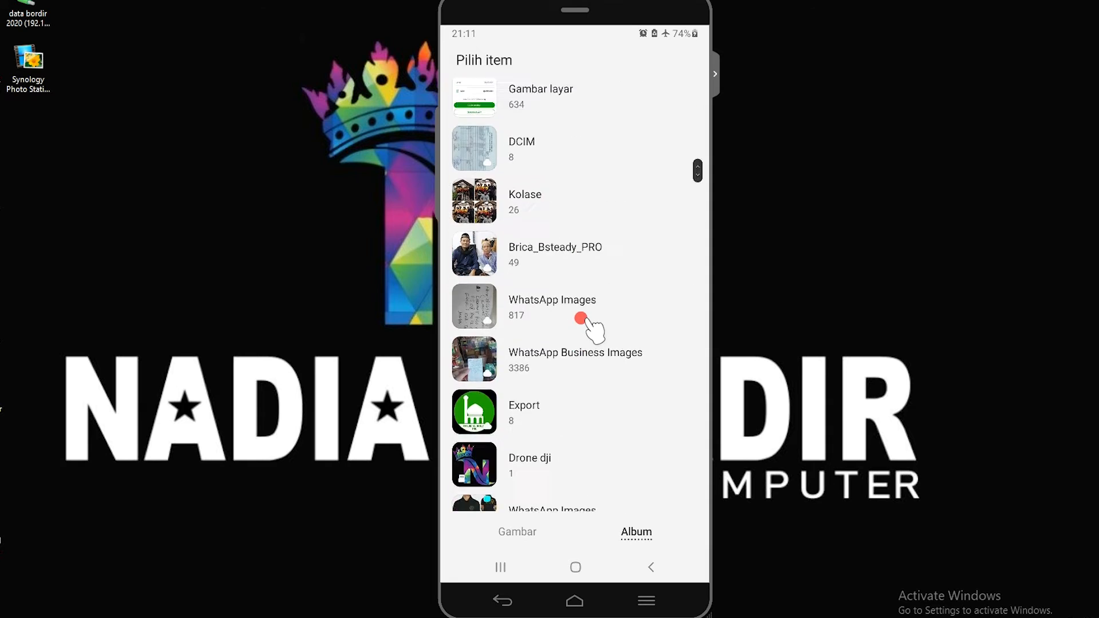
left_click(587, 321)
left_click(462, 60)
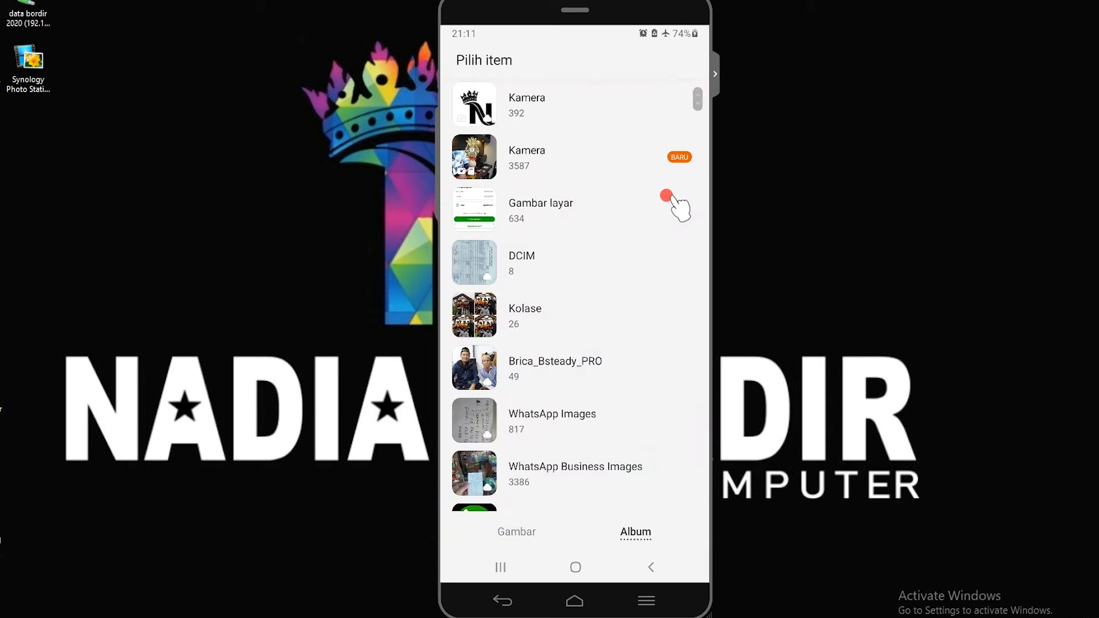
left_click(550, 469)
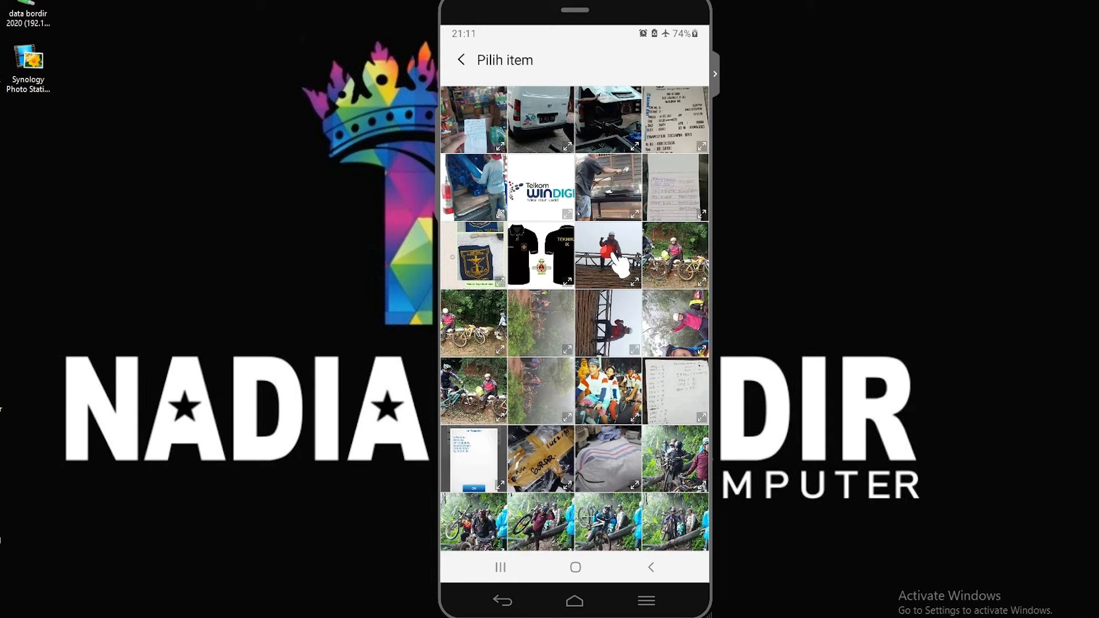
left_click(544, 254)
Set the order's Jumlah to 50 and its Harga to Rp 25000
scroll(574, 311, "down", 10)
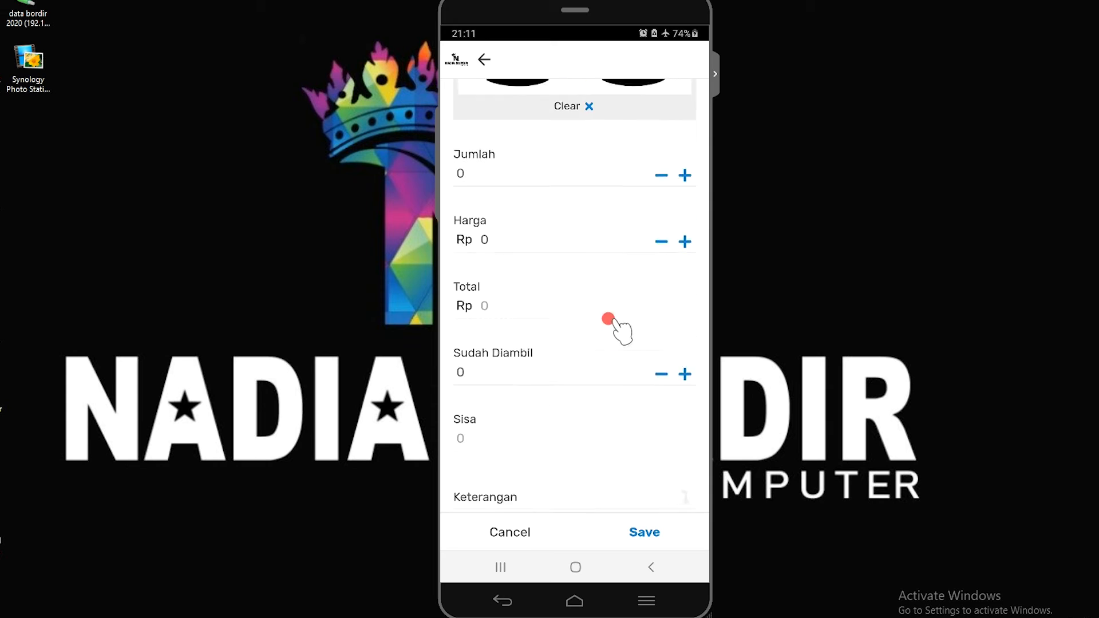
scroll(601, 467, "up", 2)
scroll(601, 466, "up", 3)
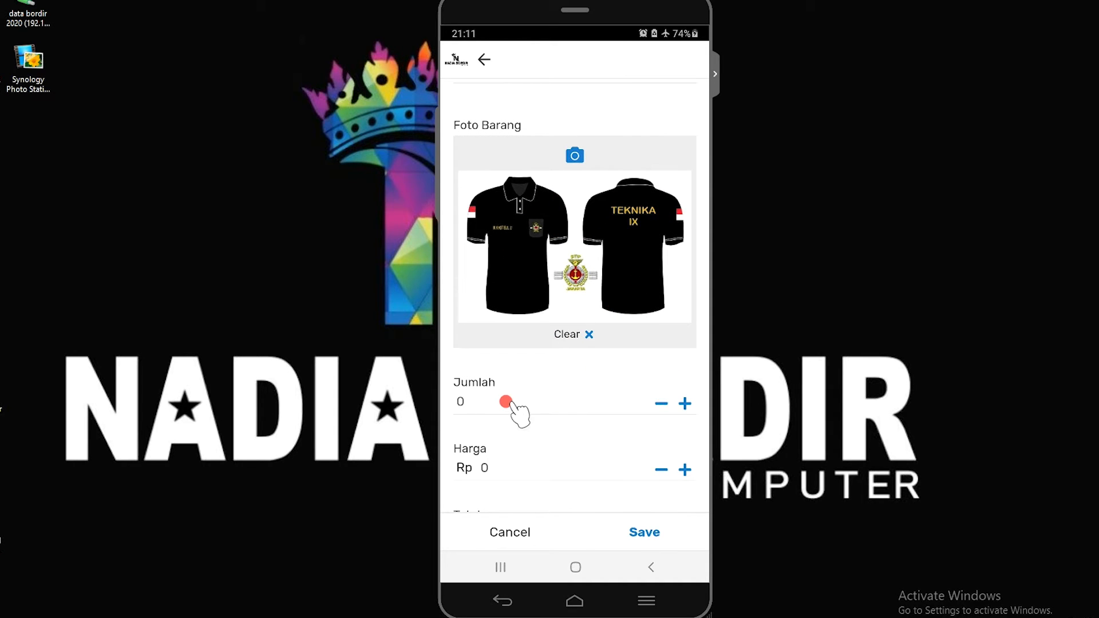
left_click(506, 402)
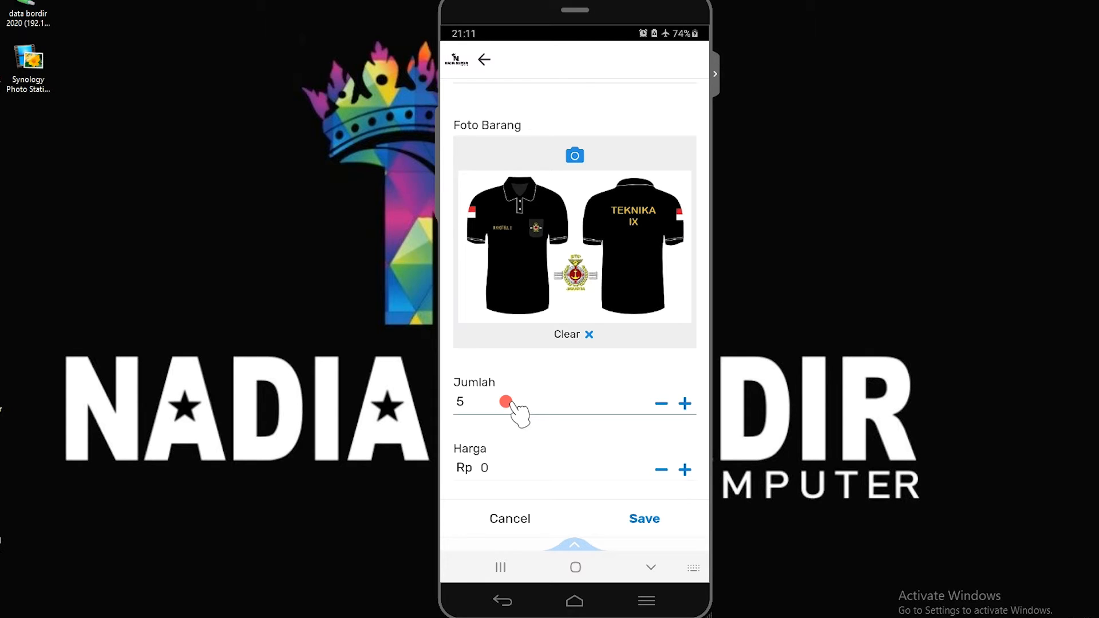
left_click(510, 468)
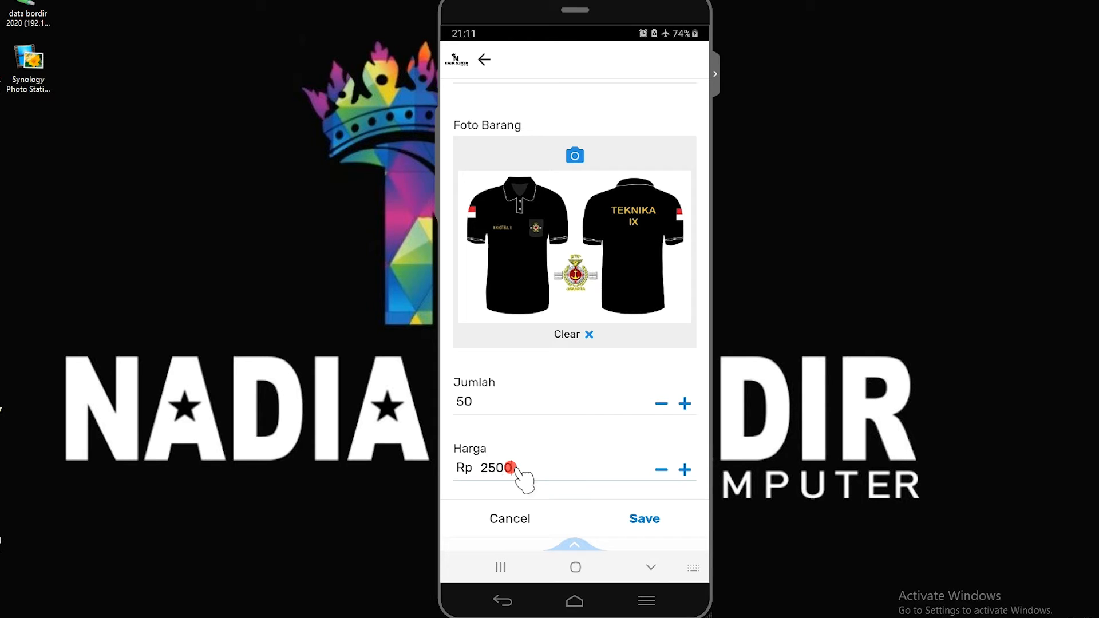
left_click_drag(559, 466, 584, 332)
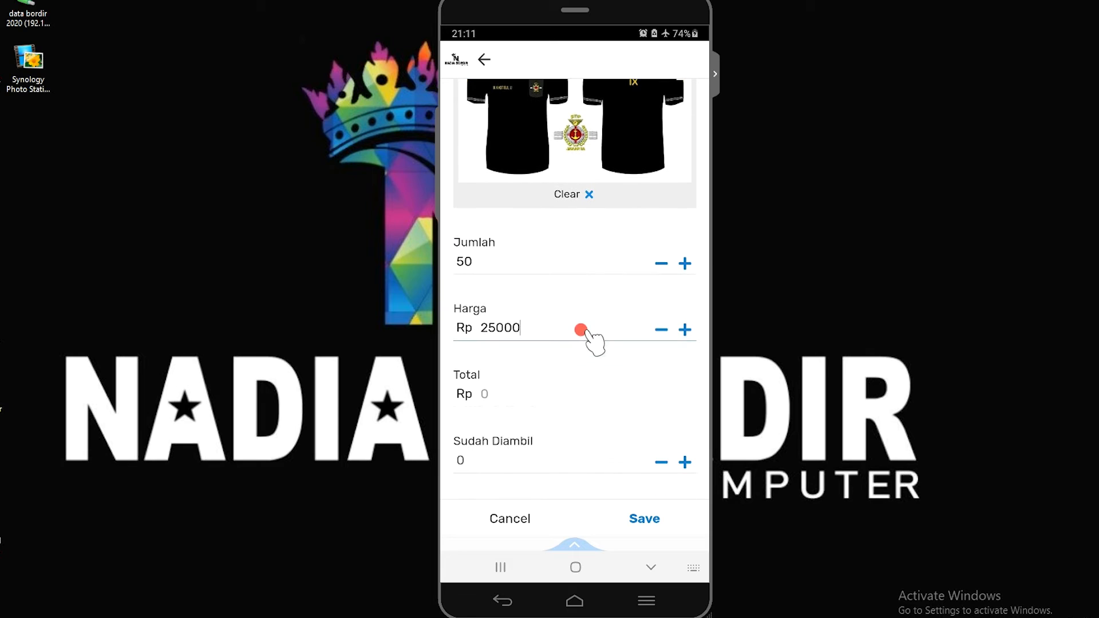
left_click(498, 389)
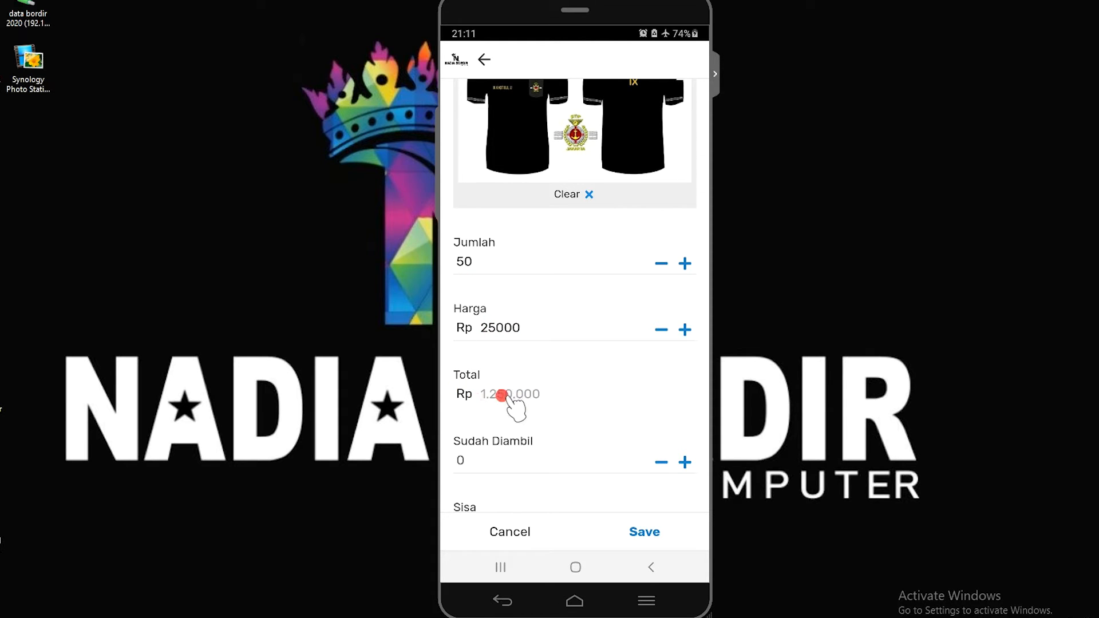
left_click_drag(582, 414, 584, 261)
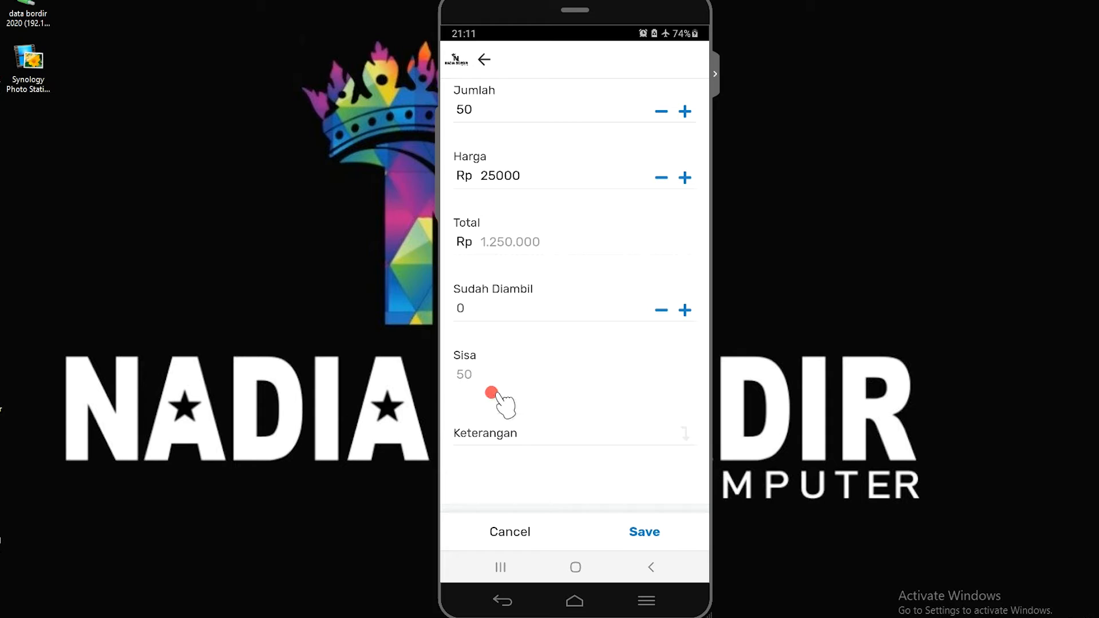
Try 25 as the Sudah Diambil quantity to check its effect on Sisa, and set it back to 0
left_click(495, 314)
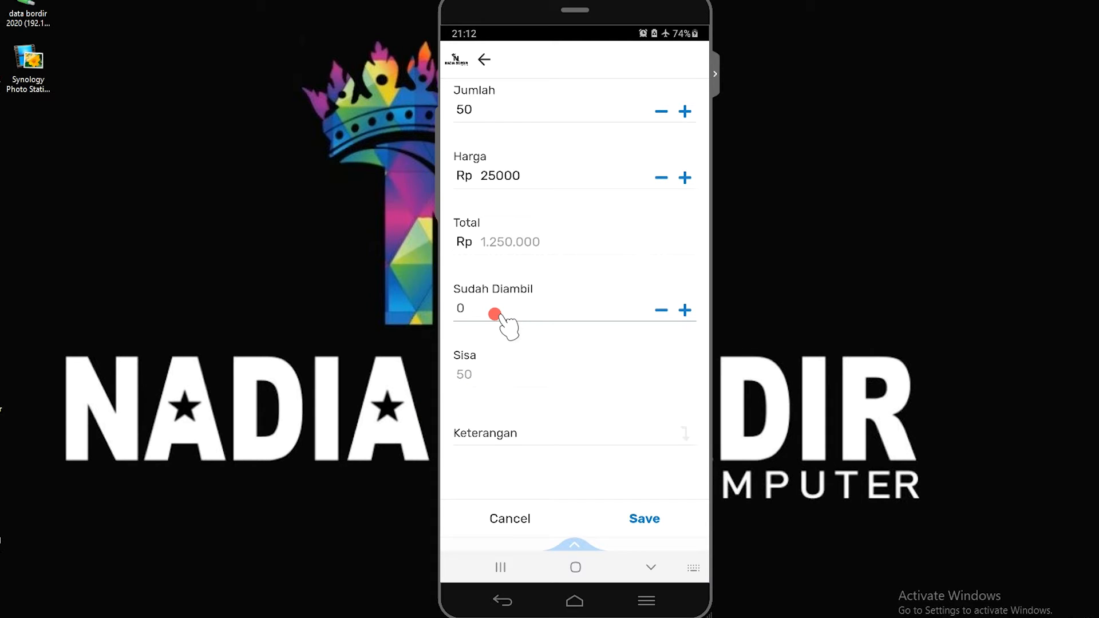
type("25")
left_click(509, 373)
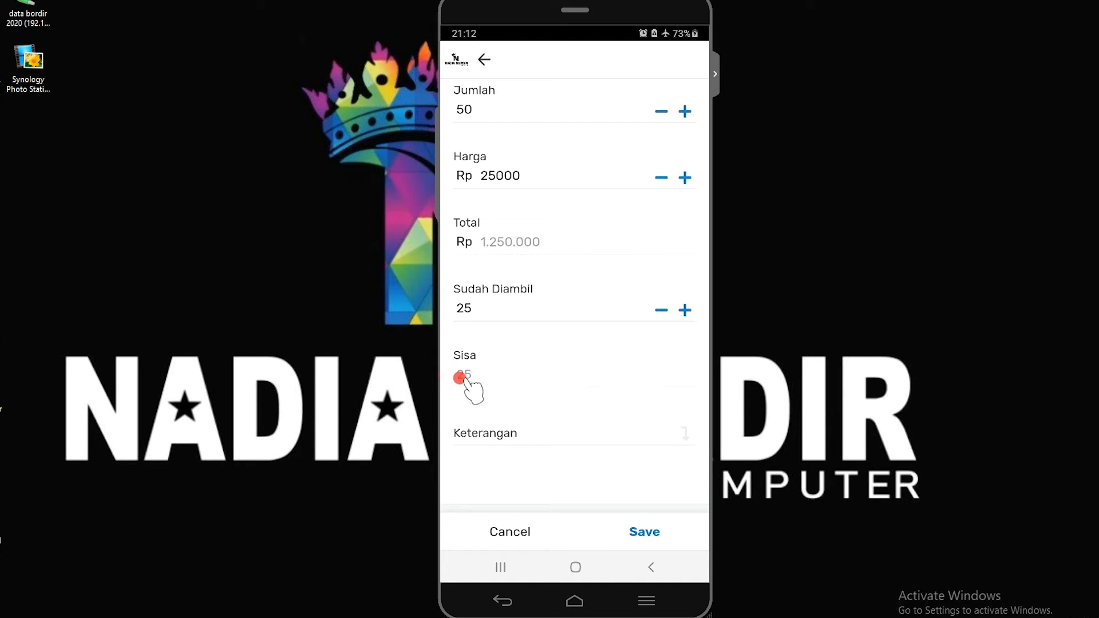
left_click(491, 310)
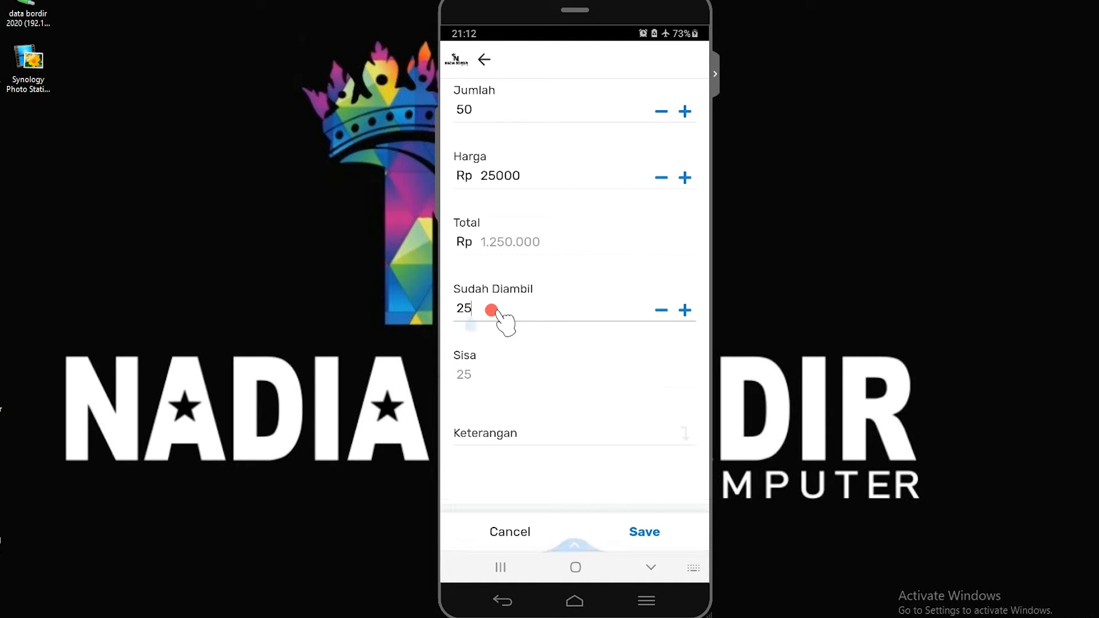
left_click(509, 373)
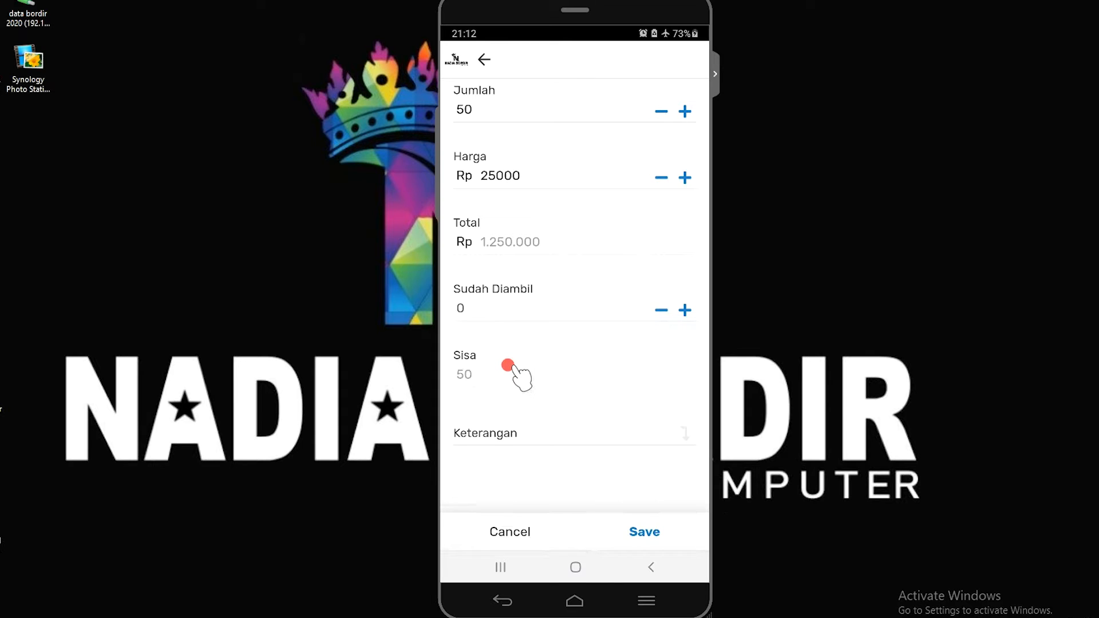
Enter KAOS KERAH HITAM as the Keterangan and save the Masuk entry
left_click(518, 441)
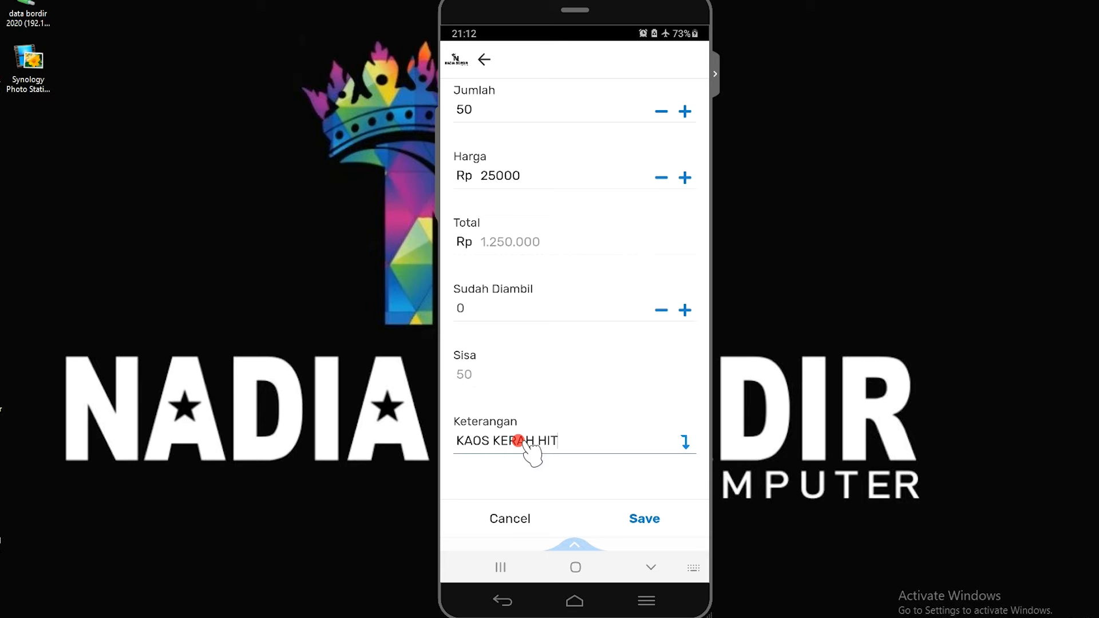
scroll(590, 438, "down", 1)
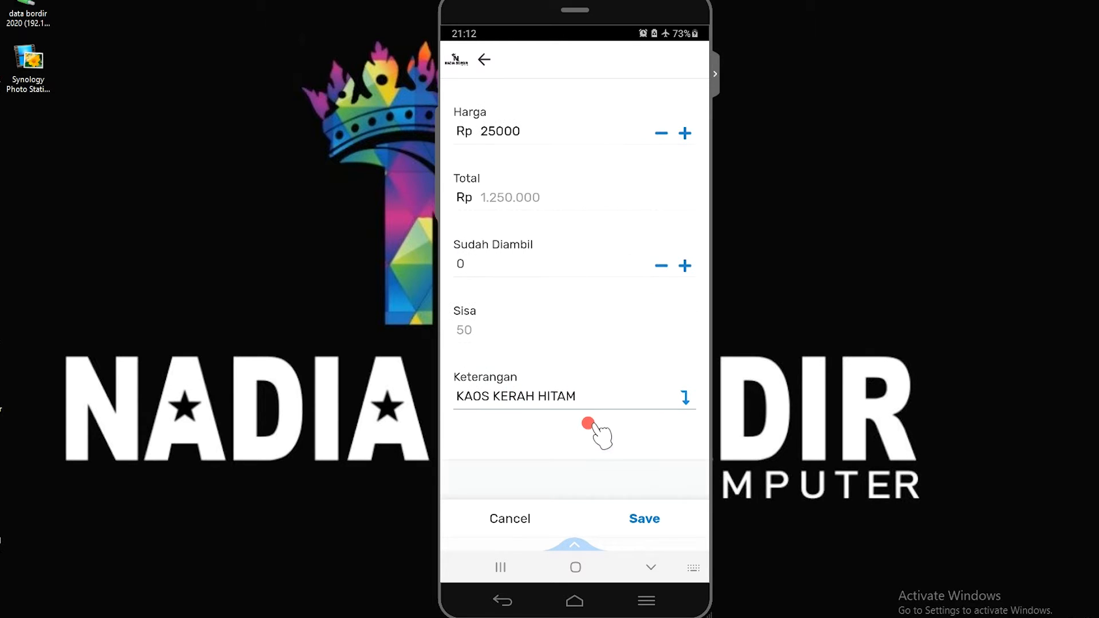
left_click(635, 521)
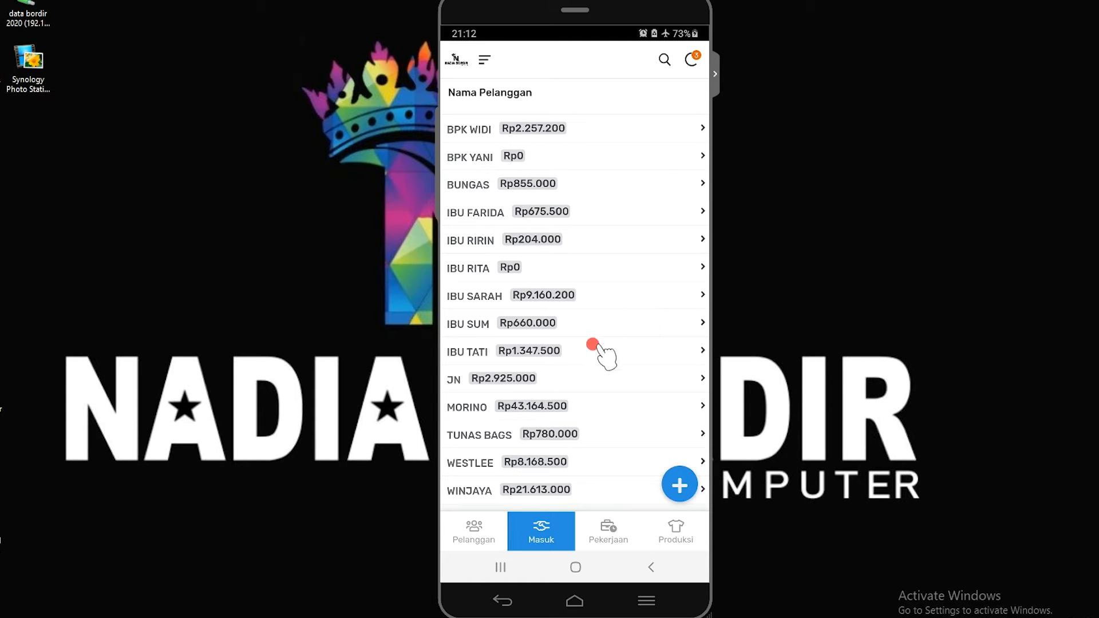
Find the new customer in the Masuk list, examine the details of the ORDER 1 entry, and return to the order's table
scroll(594, 346, "down", 1)
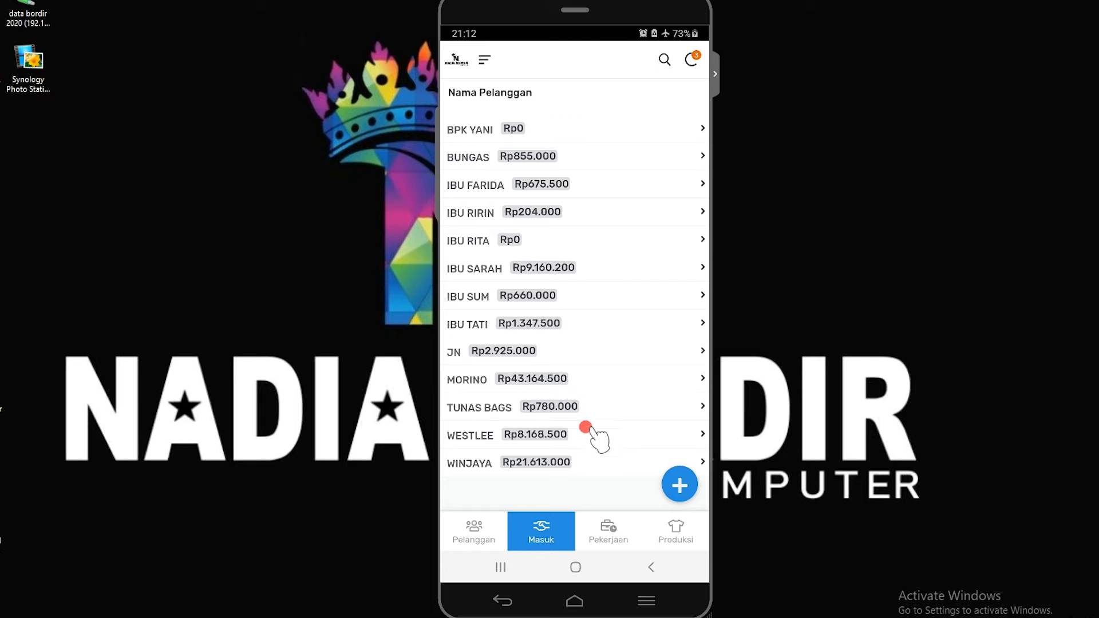
scroll(571, 398, "up", 15)
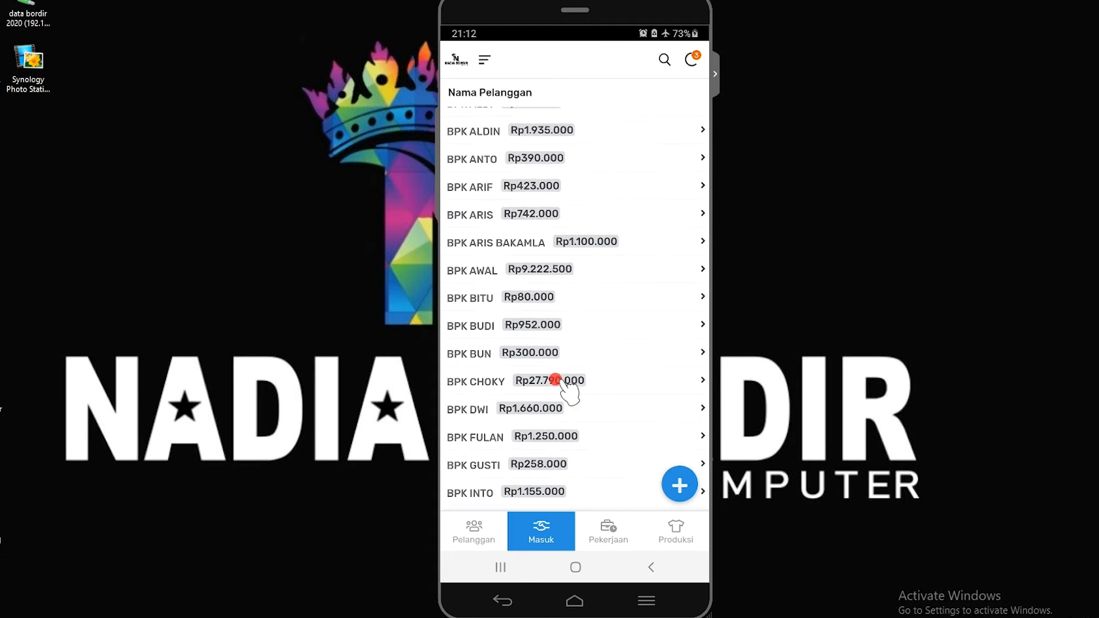
left_click_drag(545, 375, 557, 162)
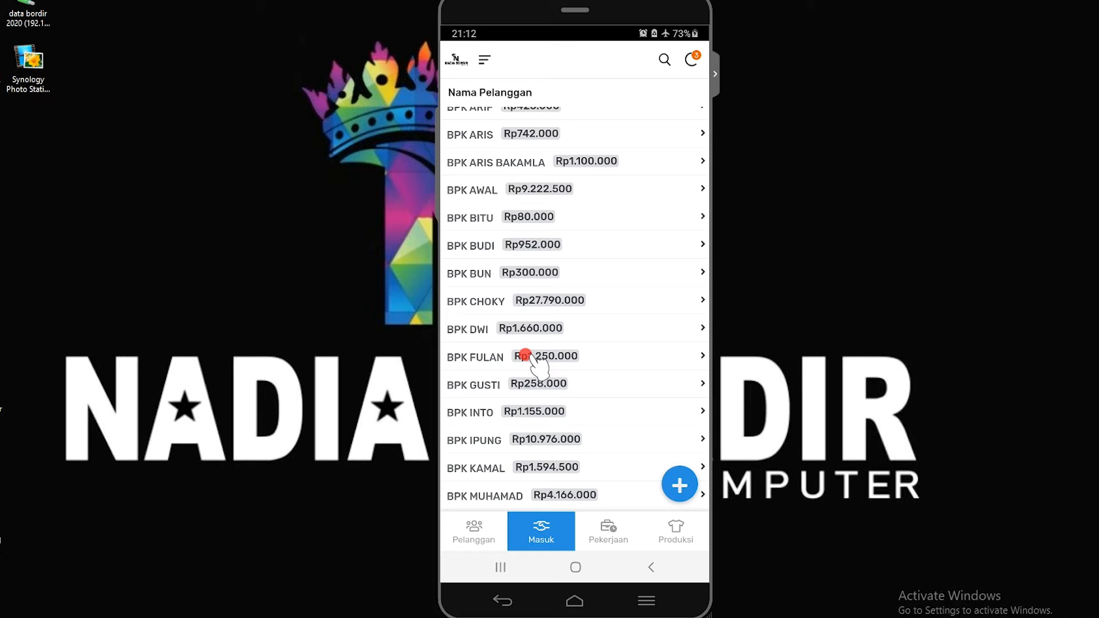
left_click(567, 359)
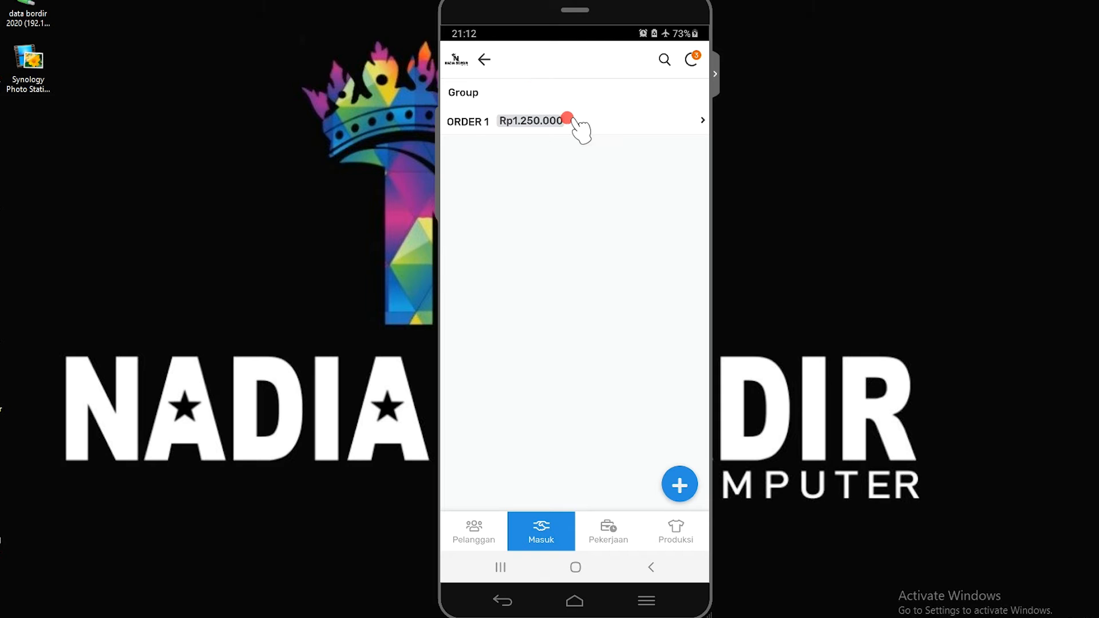
left_click(464, 121)
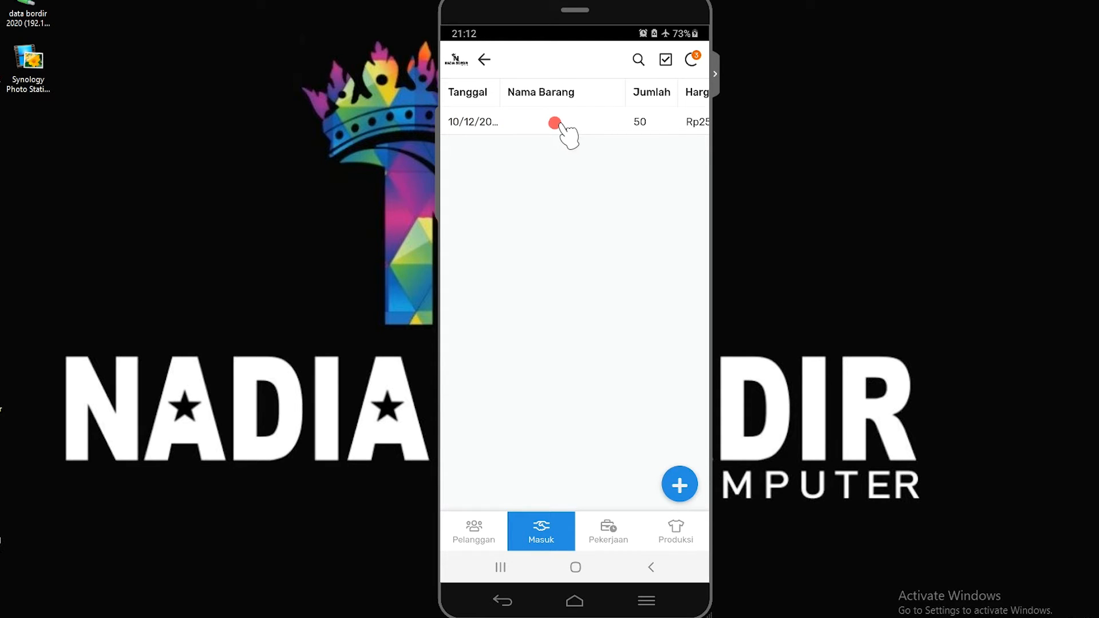
left_click(555, 122)
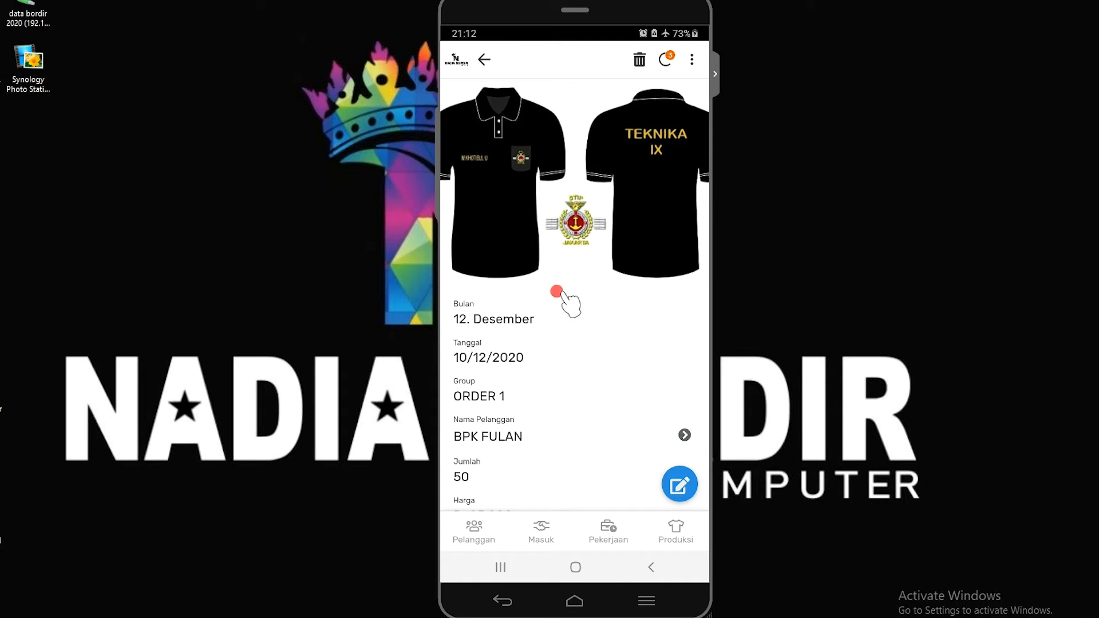
left_click_drag(576, 360, 587, 225)
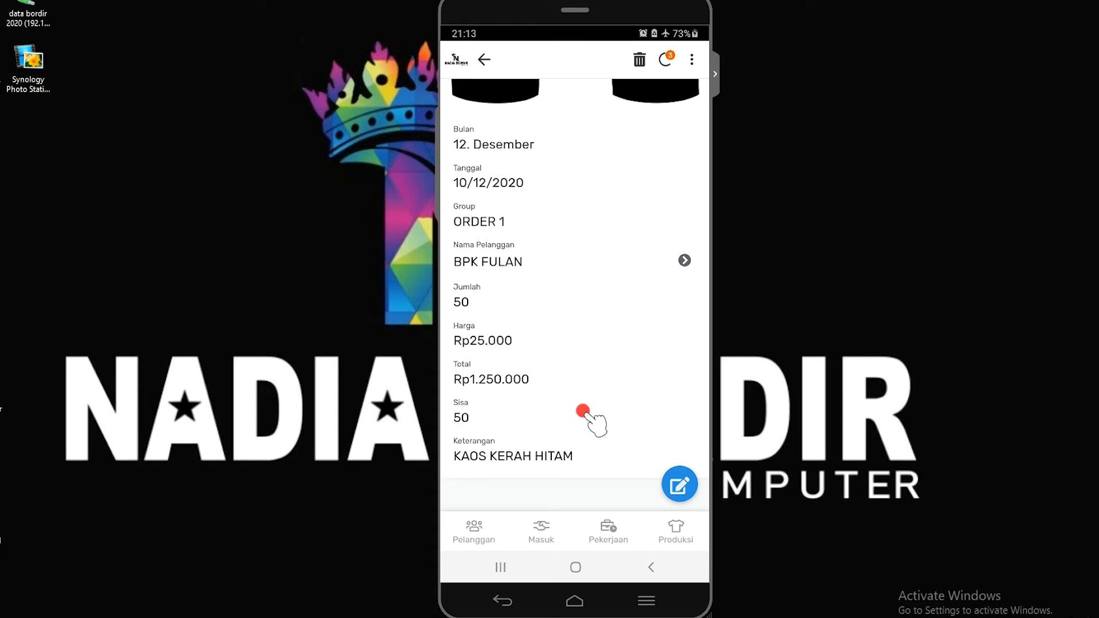
scroll(587, 416, "down", 1)
left_click(646, 569)
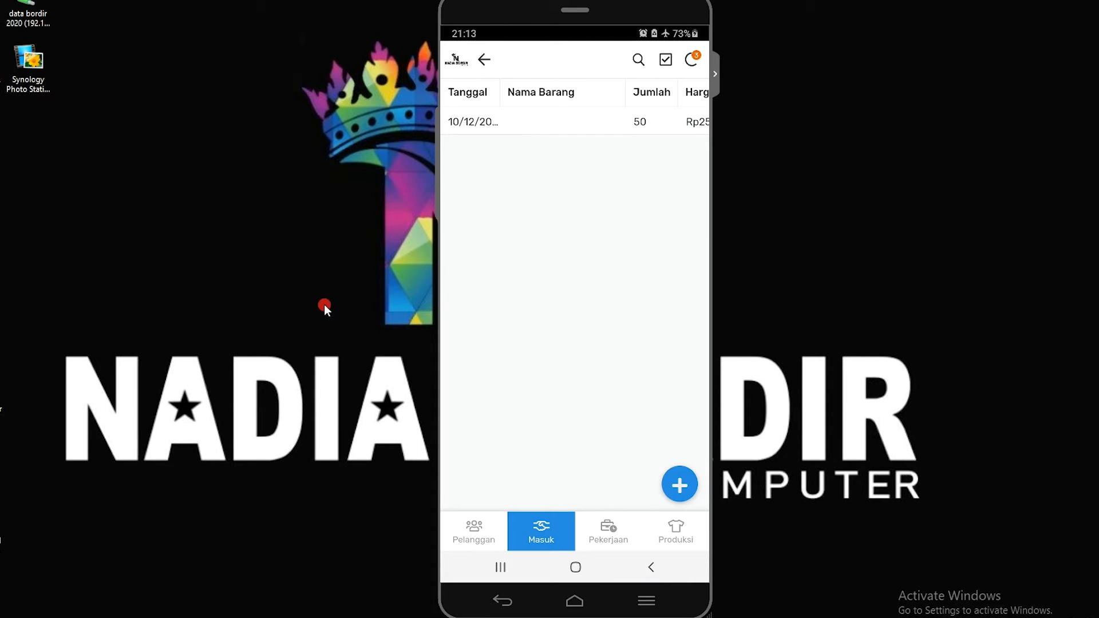
Move the mirrored phone window to the right edge of the desktop and switch to the browser window showing the app's Pelanggan view
right_click(179, 200)
left_click(203, 236)
left_click_drag(506, 7, 899, 16)
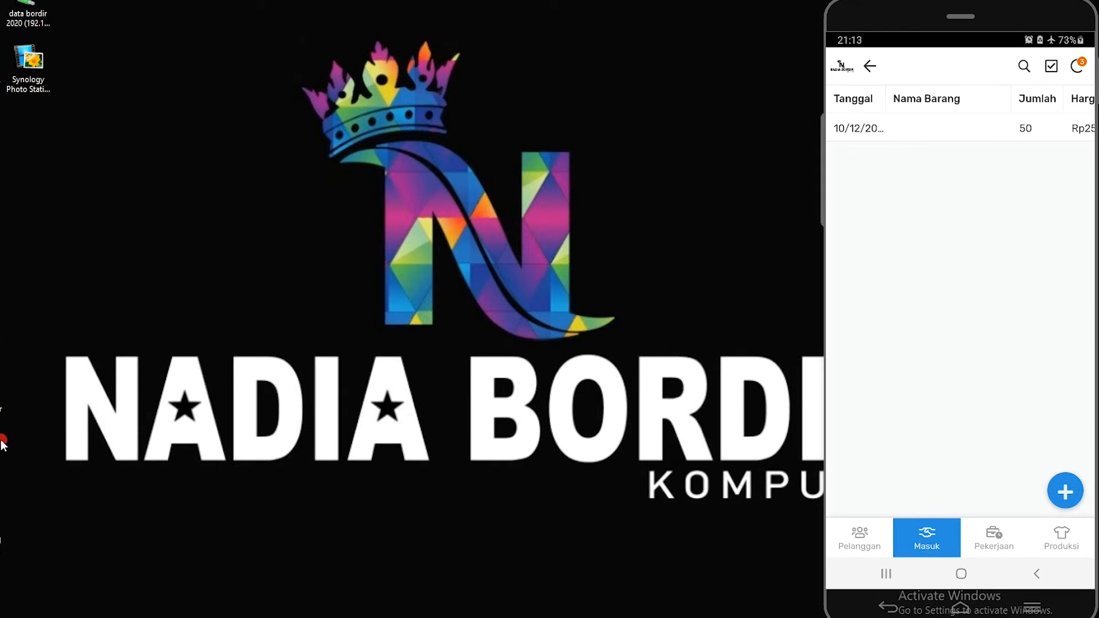
left_click(2, 590)
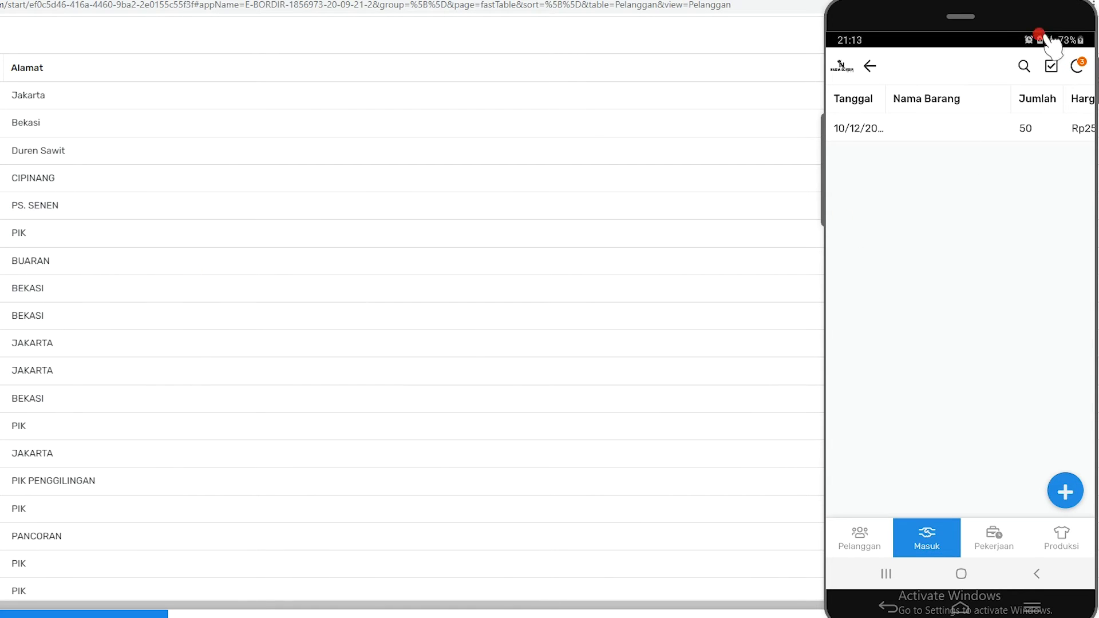
Minimize the mirrored phone window and look through the Alamat entries of the browser's Pelanggan list
left_click(1069, 21)
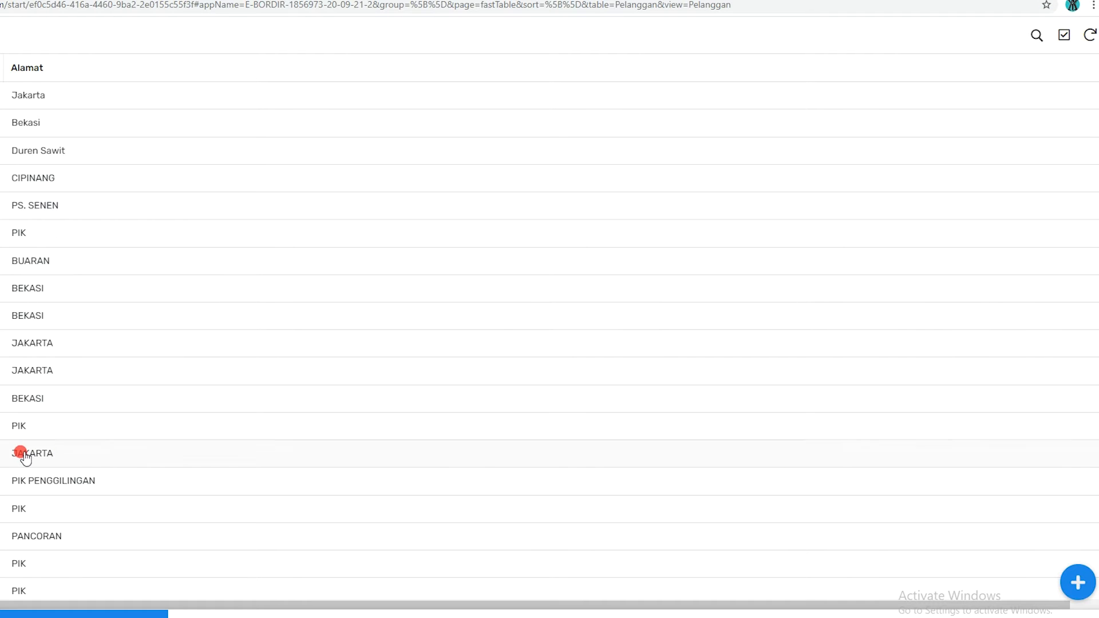
scroll(24, 458, "down", 1)
scroll(81, 614, "down", 10)
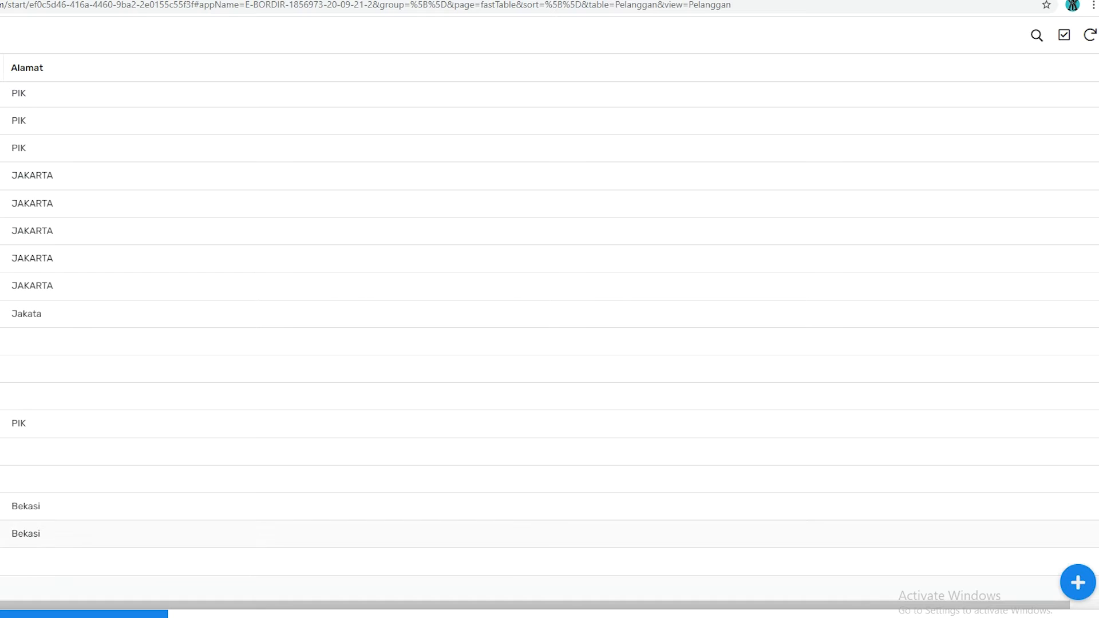
Open the Masuk view in the browser, sync the app's data, and look through the customer list for the new customer
left_click(189, 614)
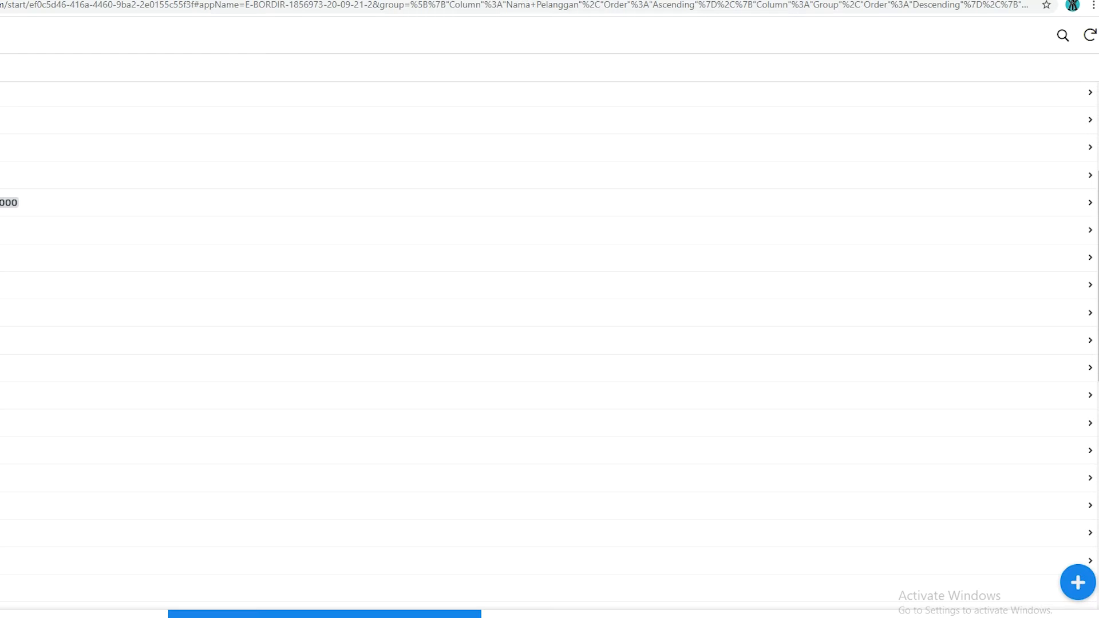
scroll(541, 312, "up", 2)
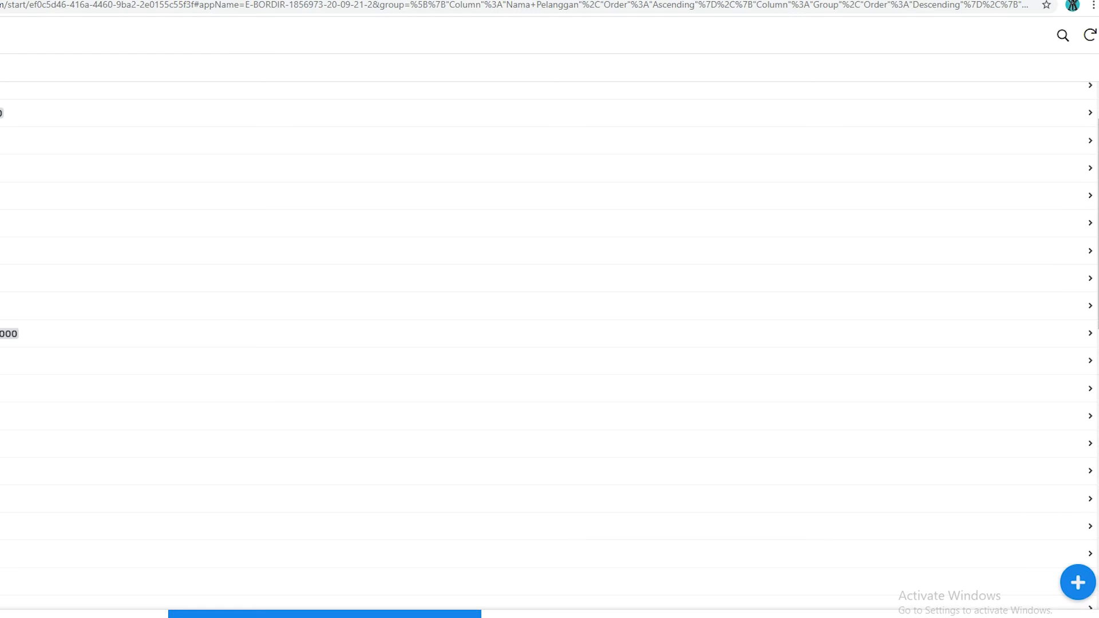
left_click(1087, 43)
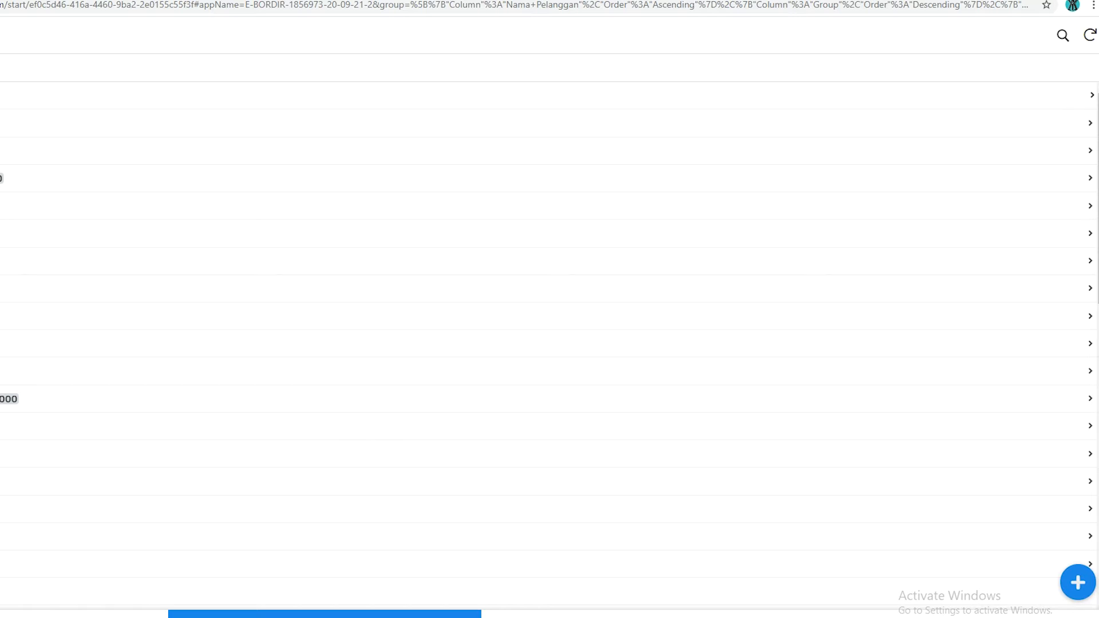
scroll(550, 343, "down", 5)
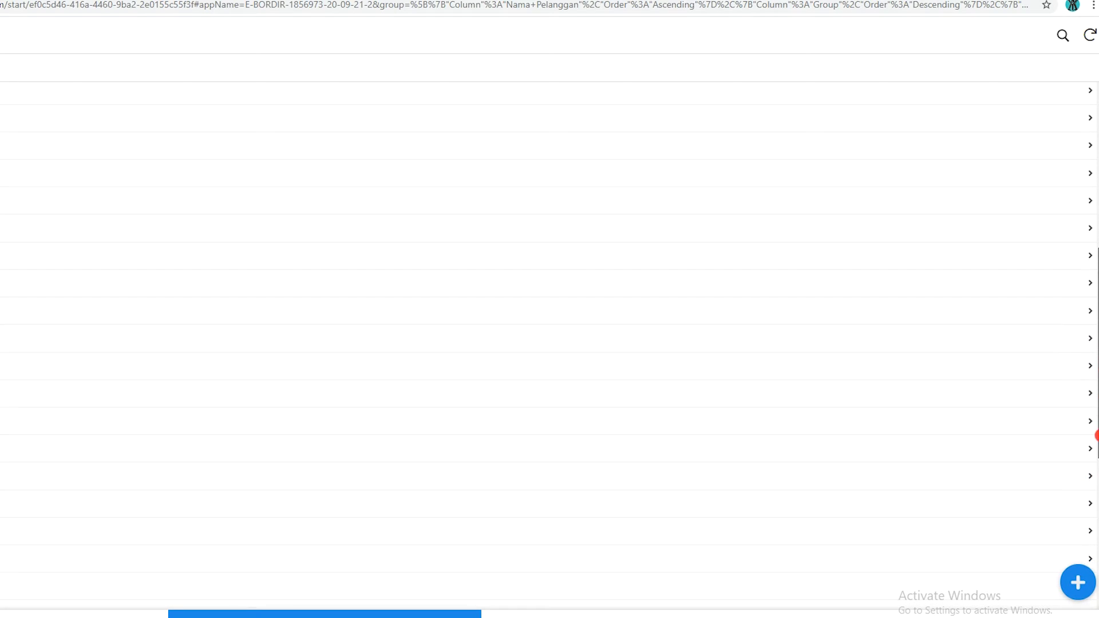
left_click_drag(1092, 547, 1092, 574)
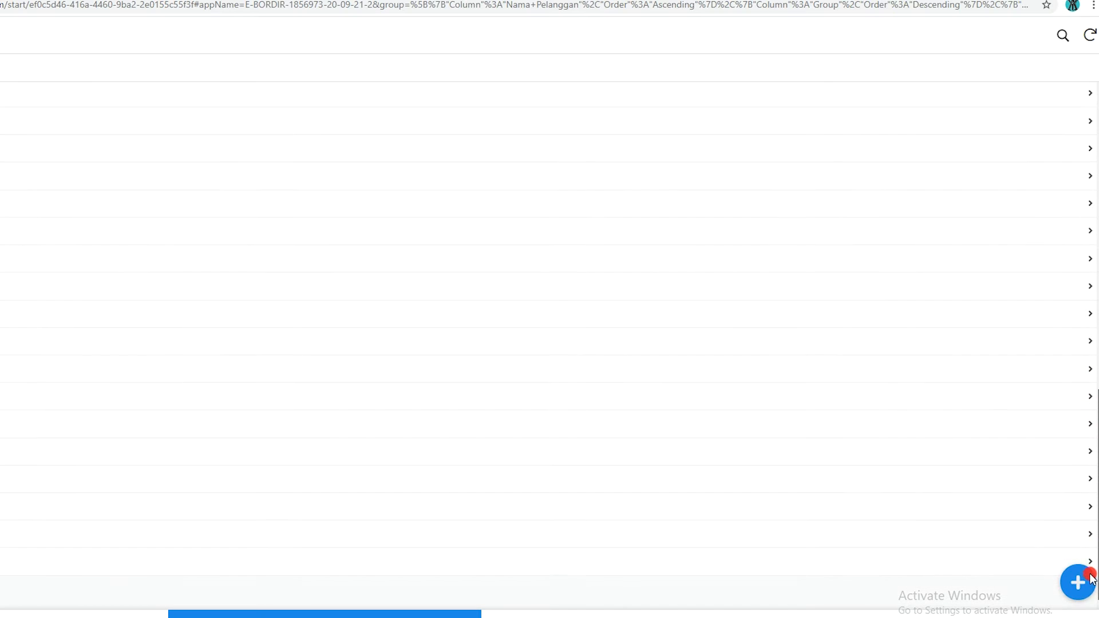
left_click(1091, 36)
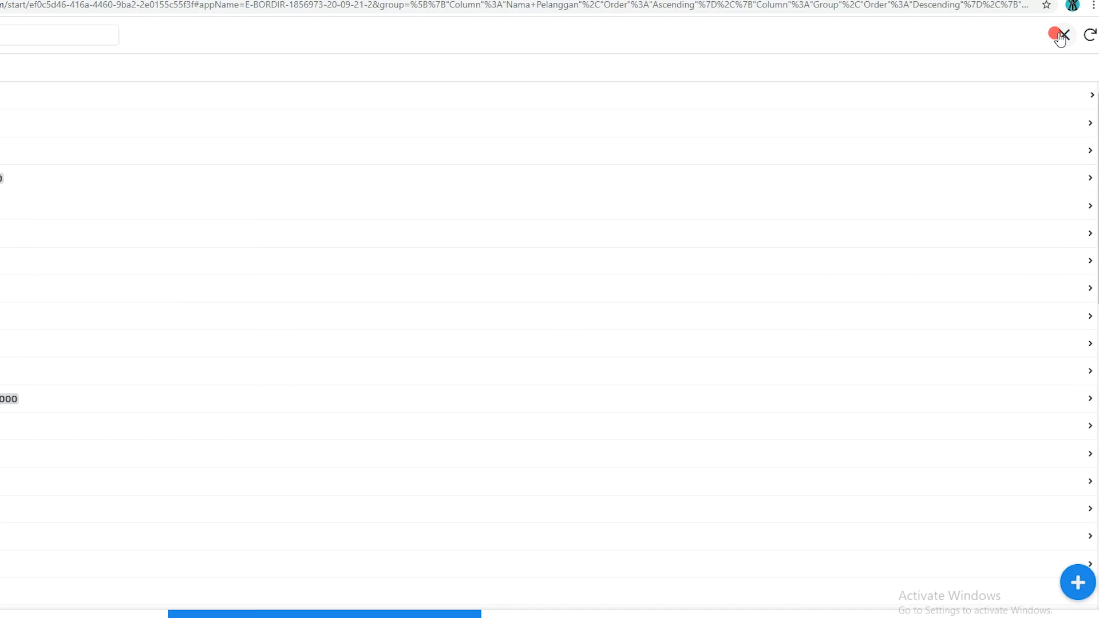
Search the browser's Masuk list for the new customer and clear the search
type("a")
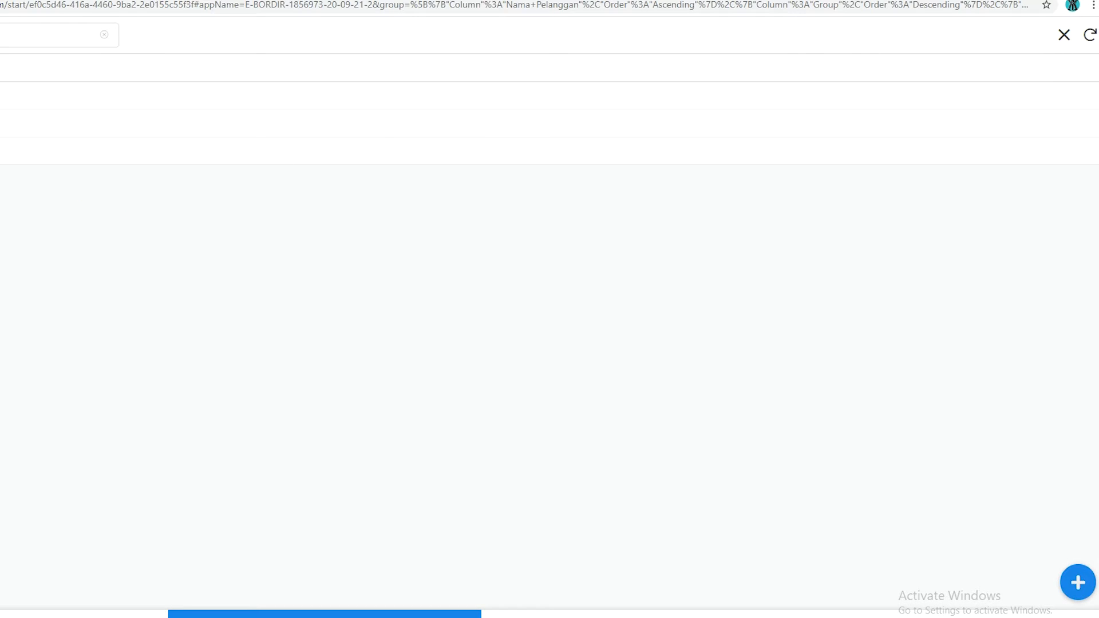
left_click(102, 39)
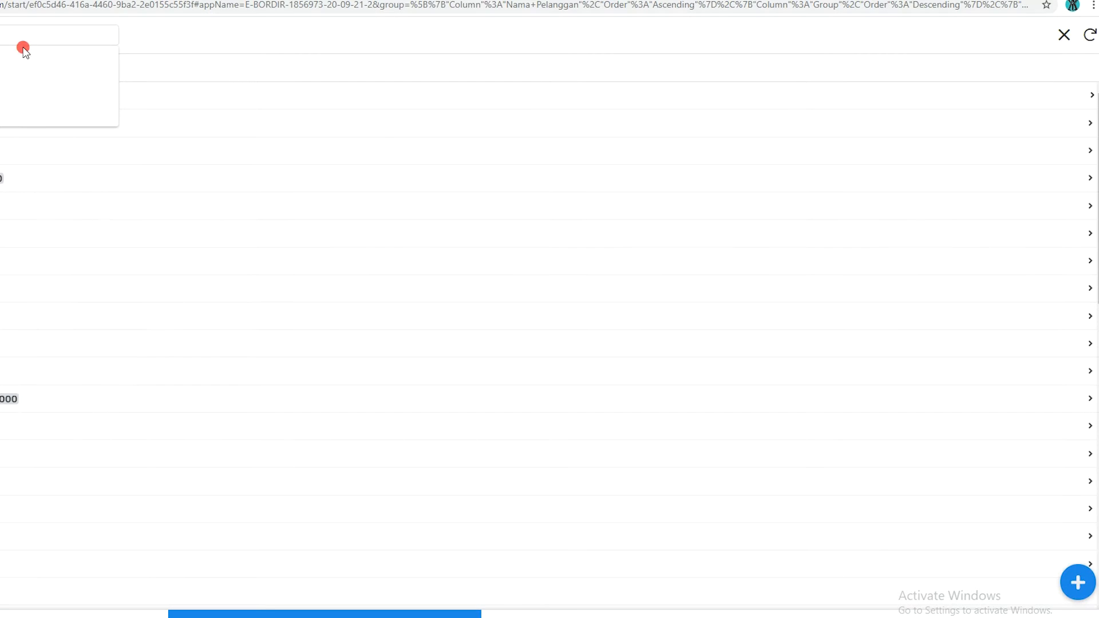
left_click(264, 44)
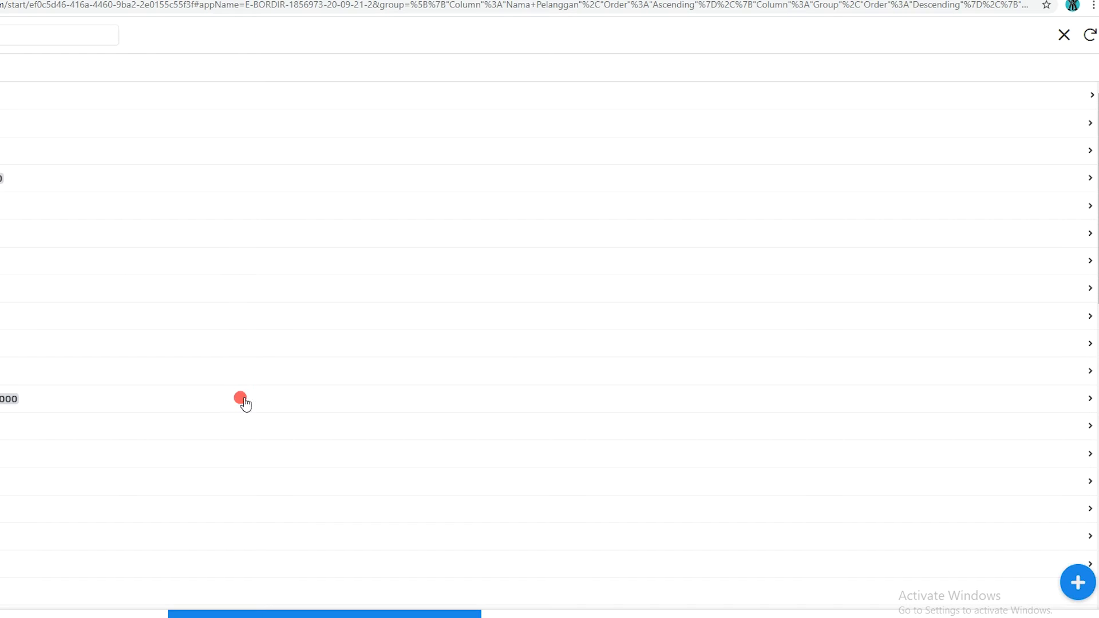
Return to the browser's Pelanggan view, sync the data, and look through the list for the new customer
left_click(11, 616)
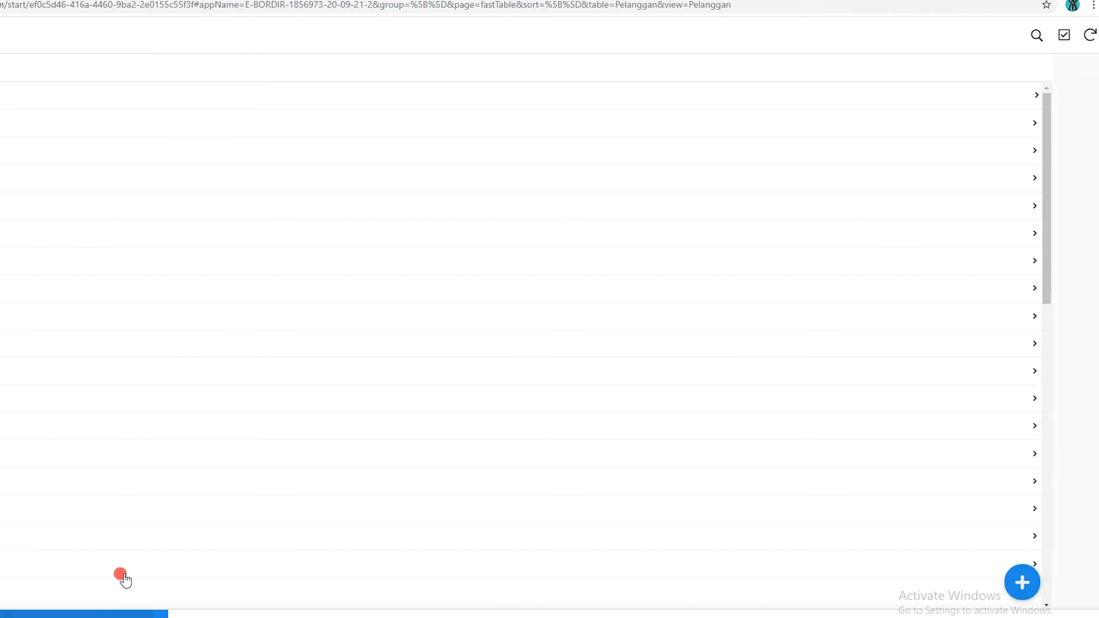
left_click(1083, 50)
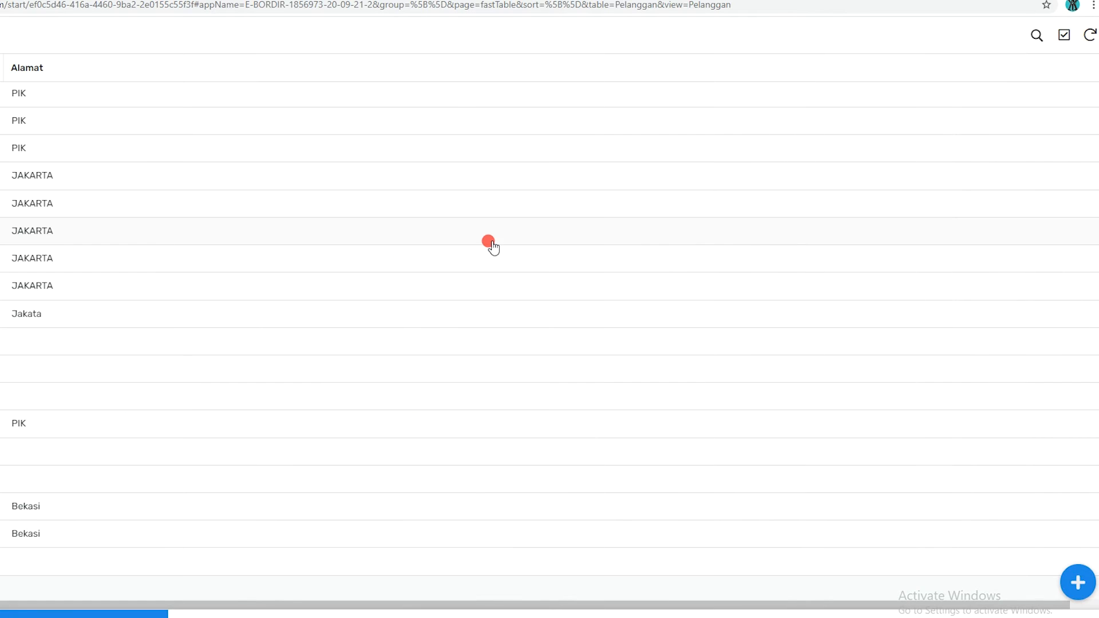
scroll(550, 504, "up", 11)
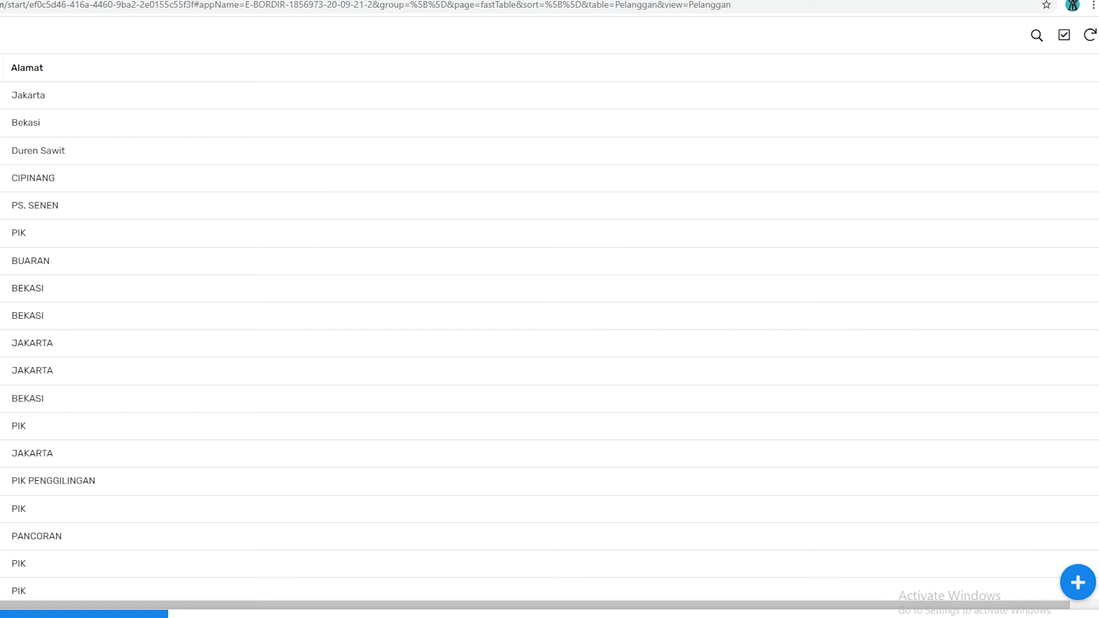
left_click(1090, 36)
scroll(549, 465, "down", 10)
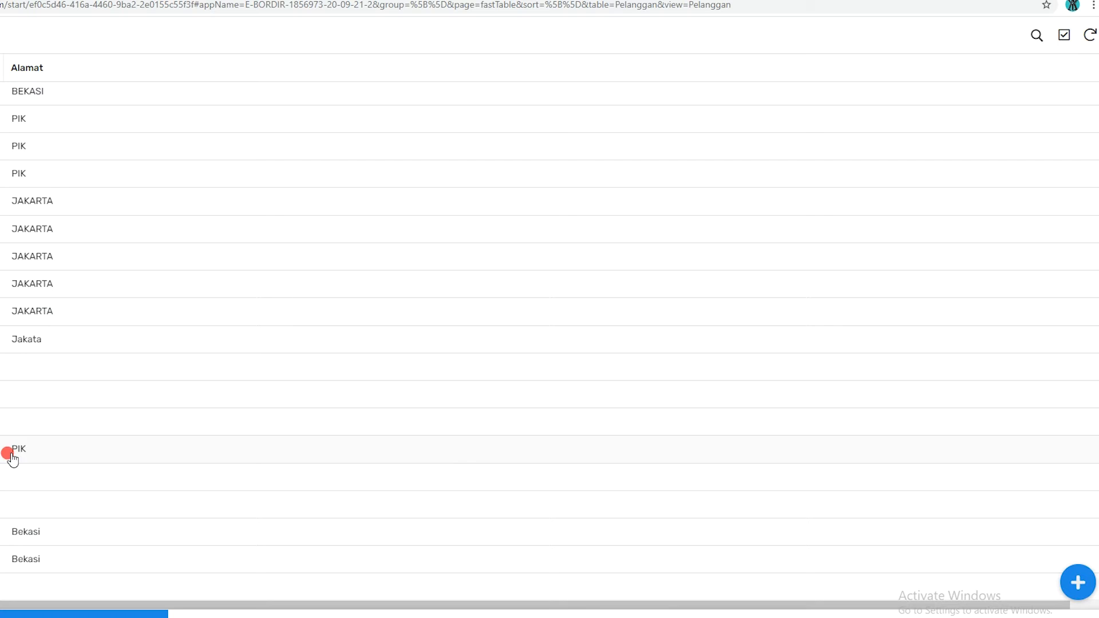
scroll(11, 458, "down", 1)
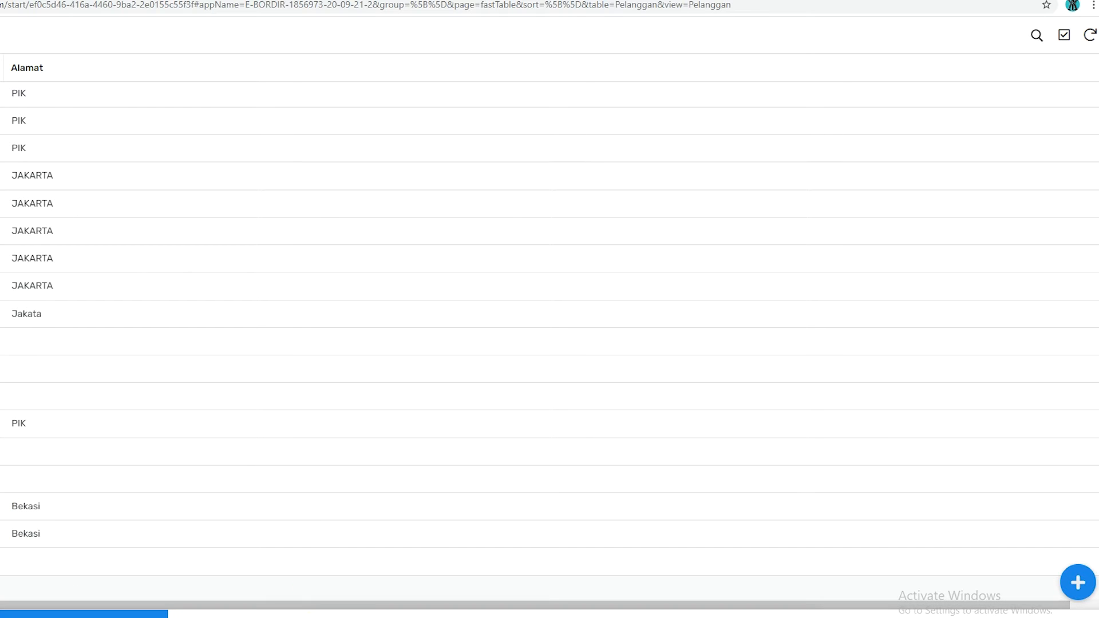
Sync the browser's Masuk view again and bring the mirrored phone window back to the front
left_click(318, 616)
scroll(17, 355, "down", 5)
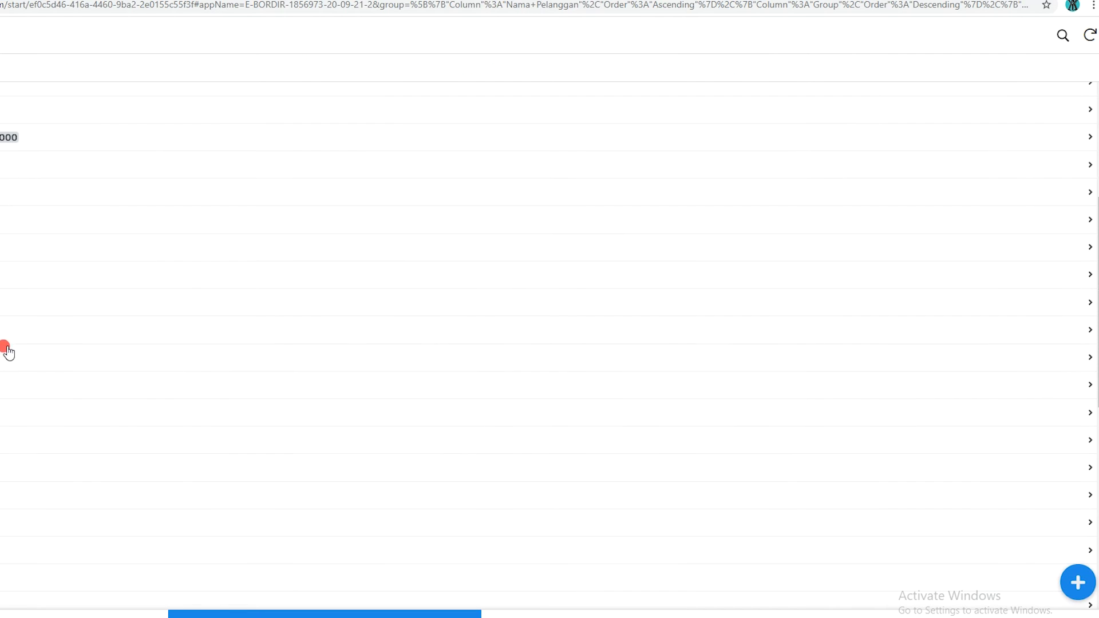
left_click(1090, 38)
left_click(68, 490)
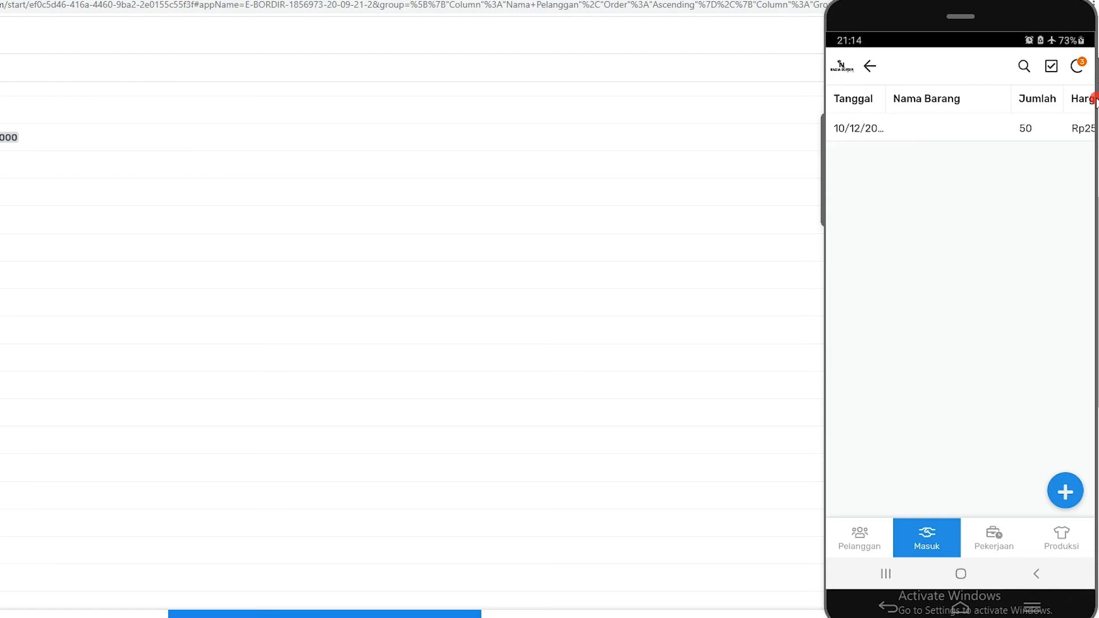
Try to sync the phone app and turn off the phone's airplane mode from its quick settings
left_click(1078, 65)
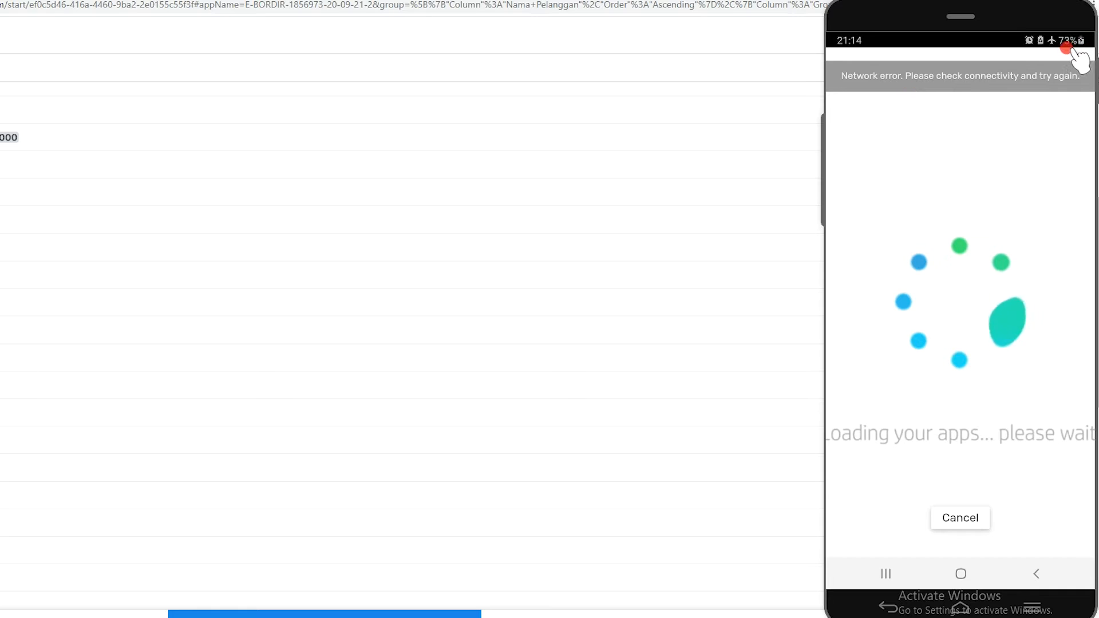
left_click_drag(1054, 41, 1052, 86)
left_click_drag(1053, 86, 1063, 34)
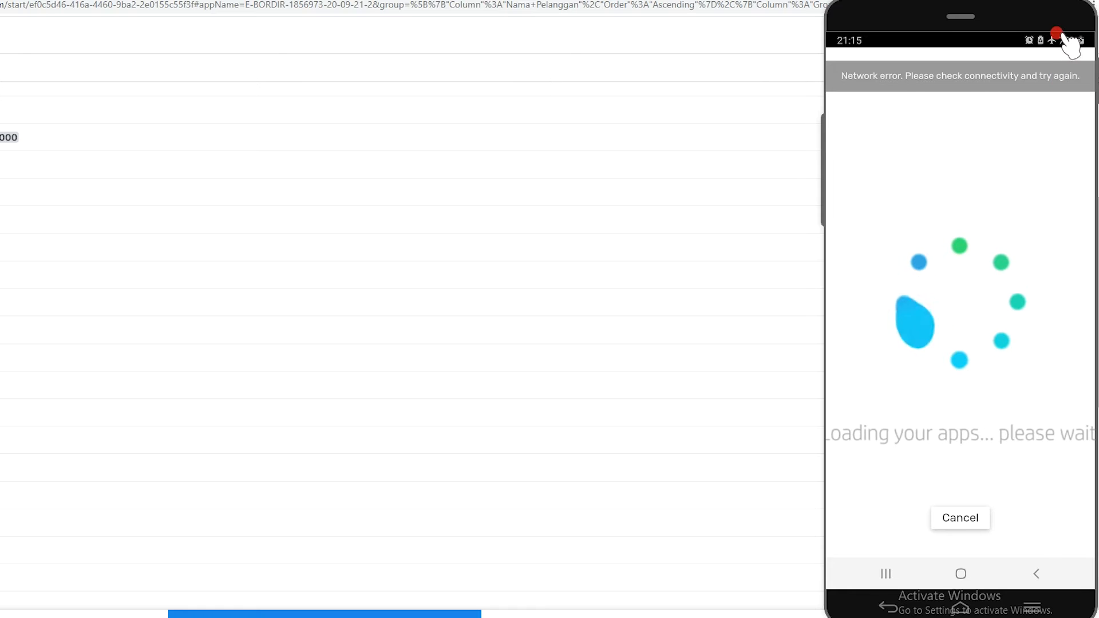
left_click(1062, 35)
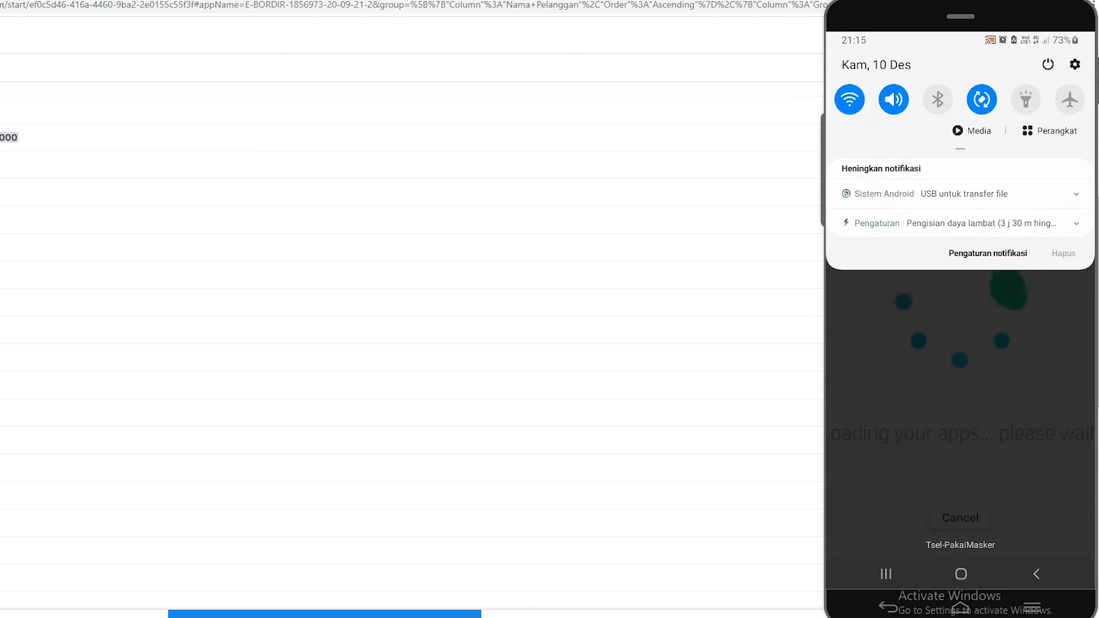
Minimize the phone window, sync the browser app, and check its Masuk list for the new customer
left_click(600, 235)
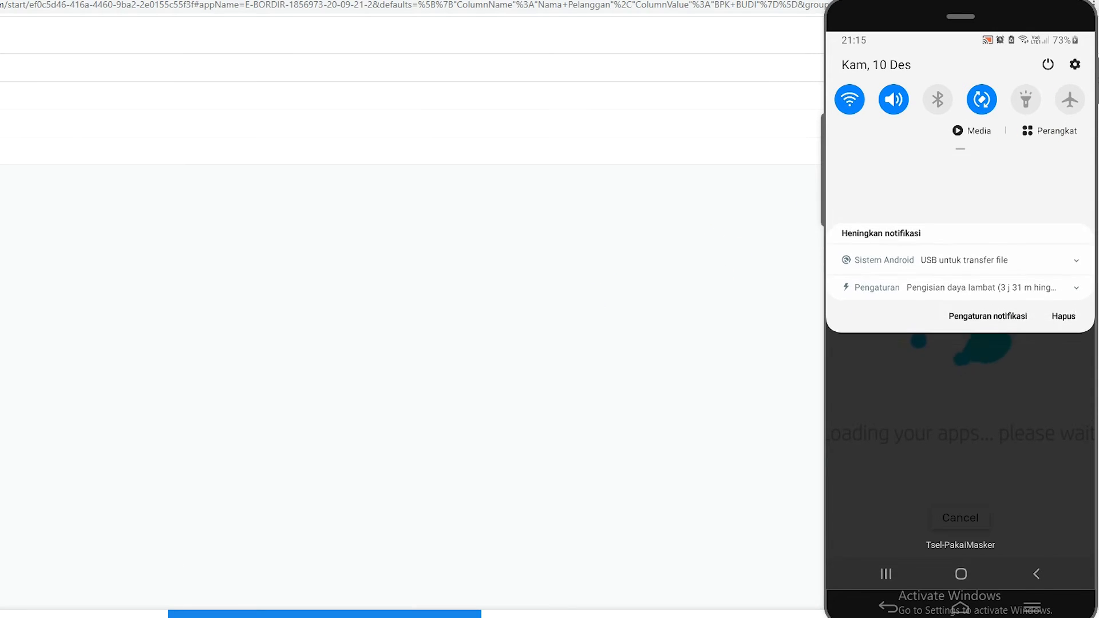
left_click(1067, 21)
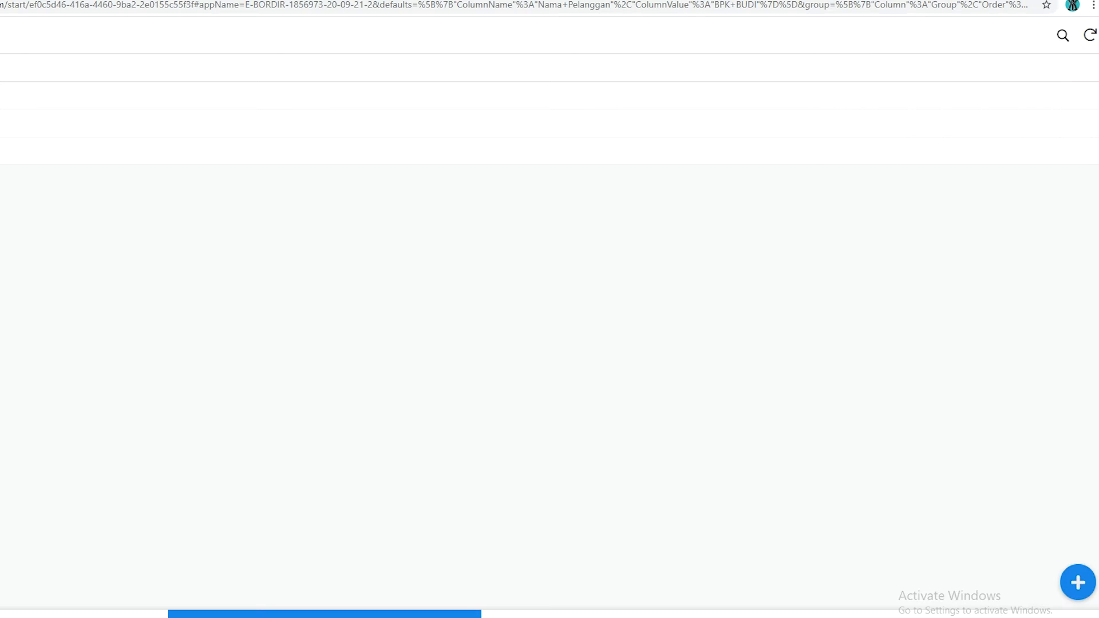
left_click(1089, 37)
left_click(103, 616)
left_click(292, 615)
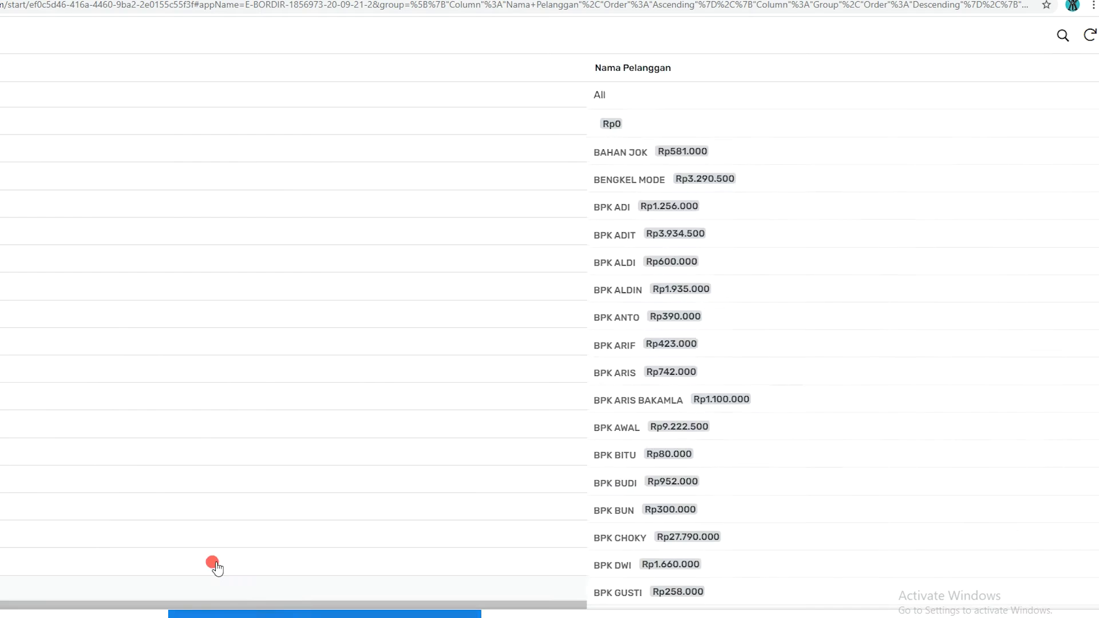
scroll(40, 365, "down", 3)
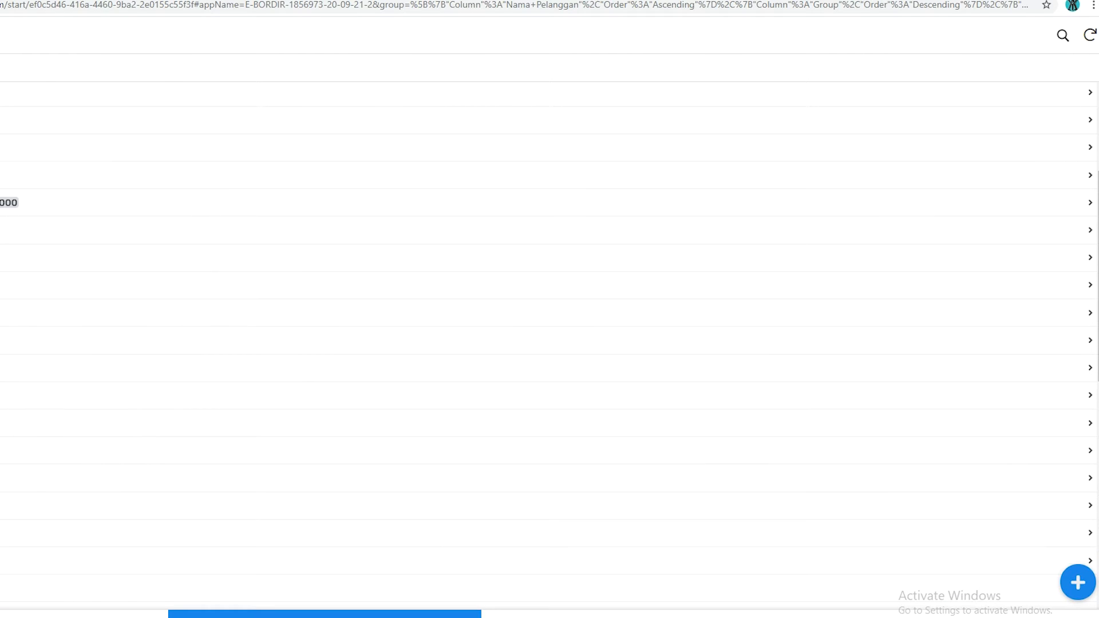
scroll(549, 344, "down", 3)
Switch to the mirrored phone window and sync the app's pending changes from the Pelanggan view
key("alt+Tab")
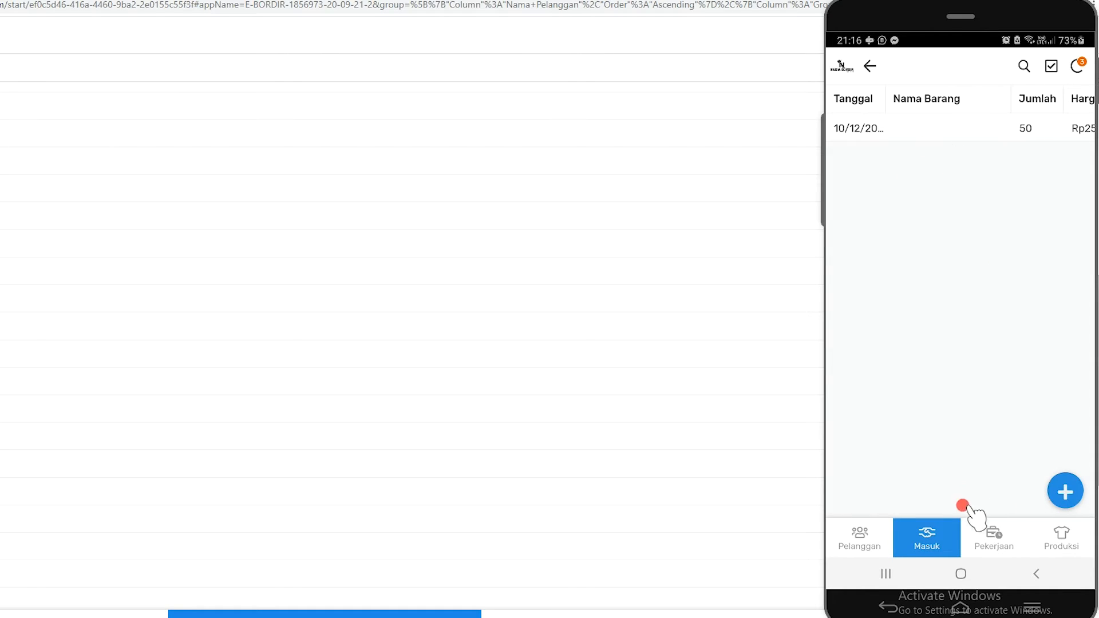
left_click(850, 543)
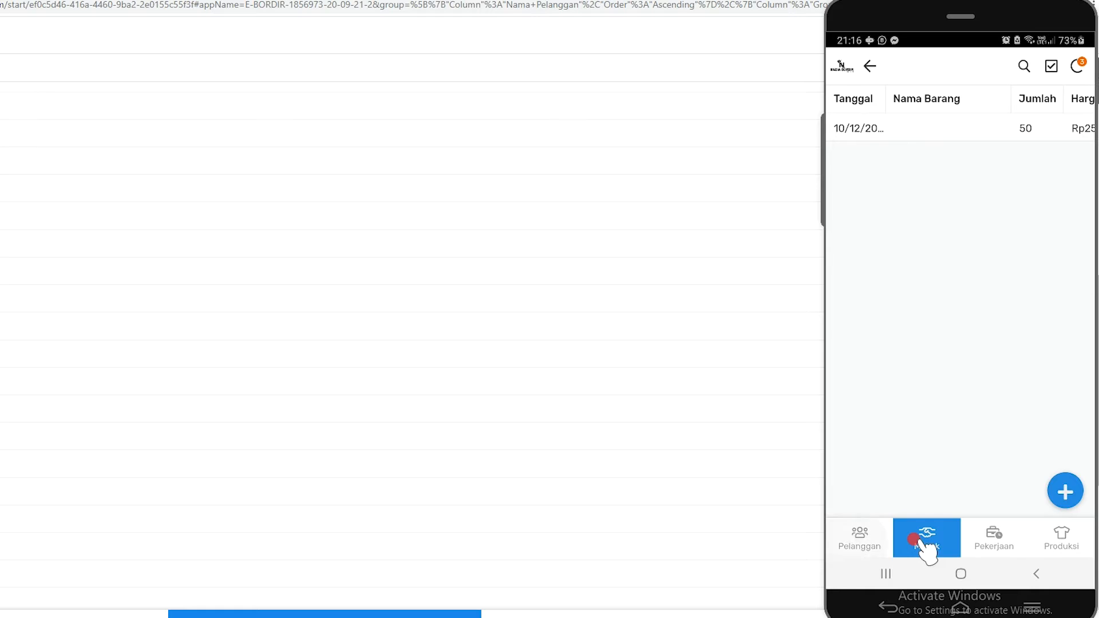
left_click(1077, 66)
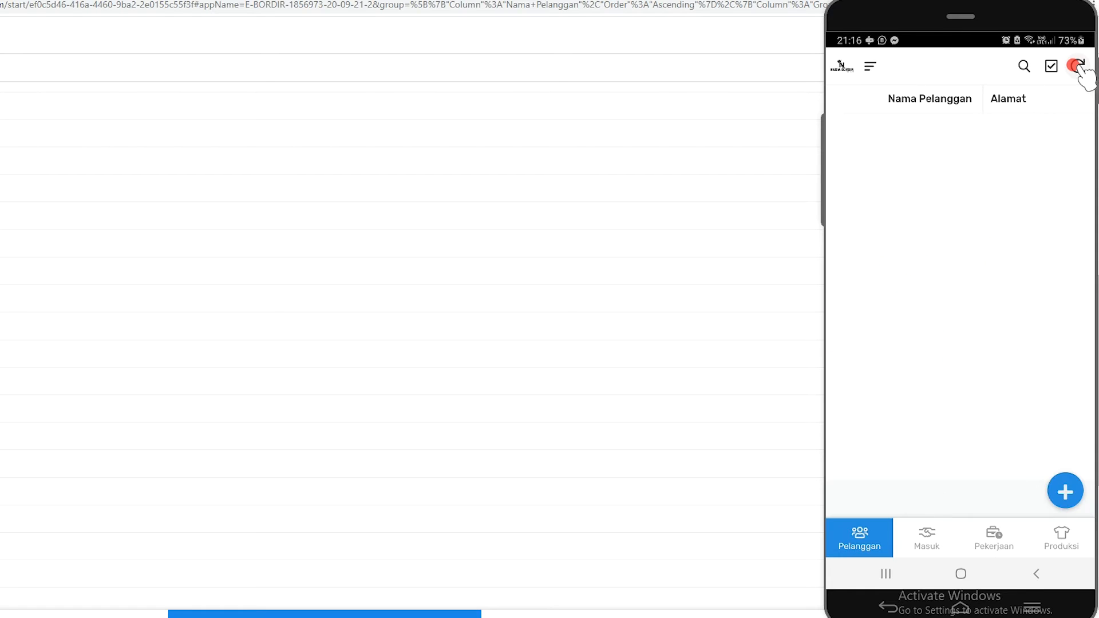
Find the new customer in the phone app's Masuk list and open that customer's order groups
left_click(923, 527)
scroll(905, 487, "down", 15)
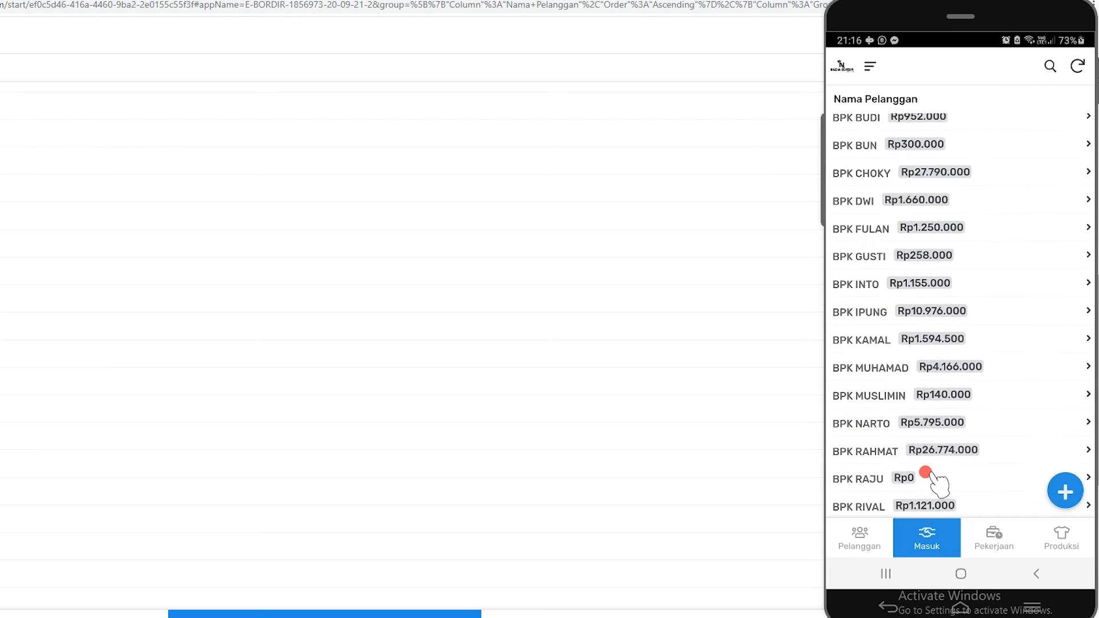
scroll(910, 484, "down", 3)
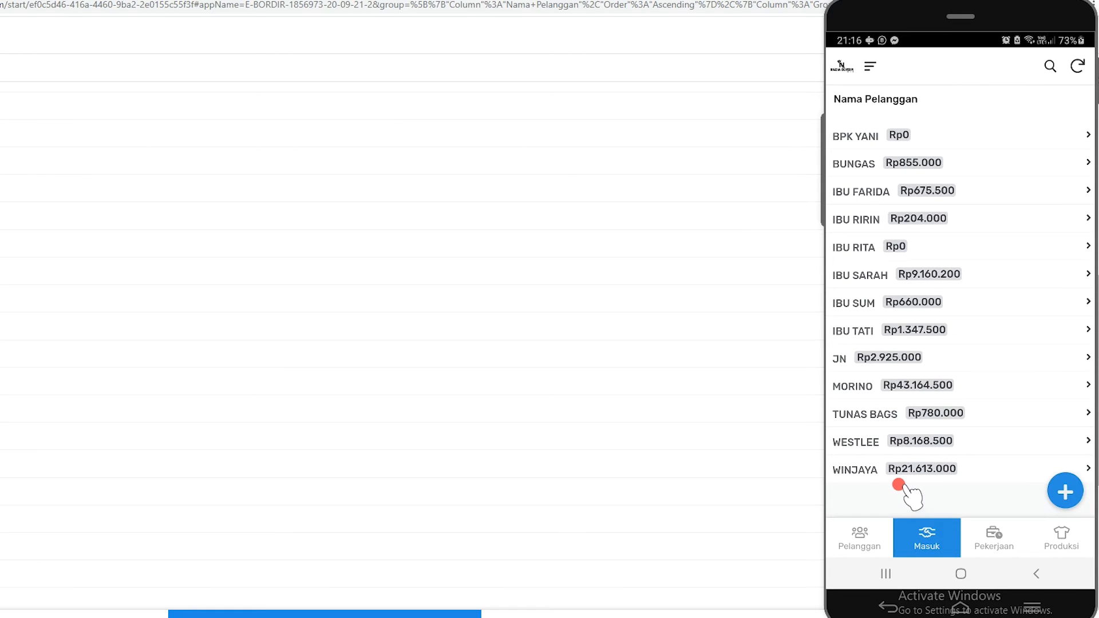
scroll(899, 415, "up", 20)
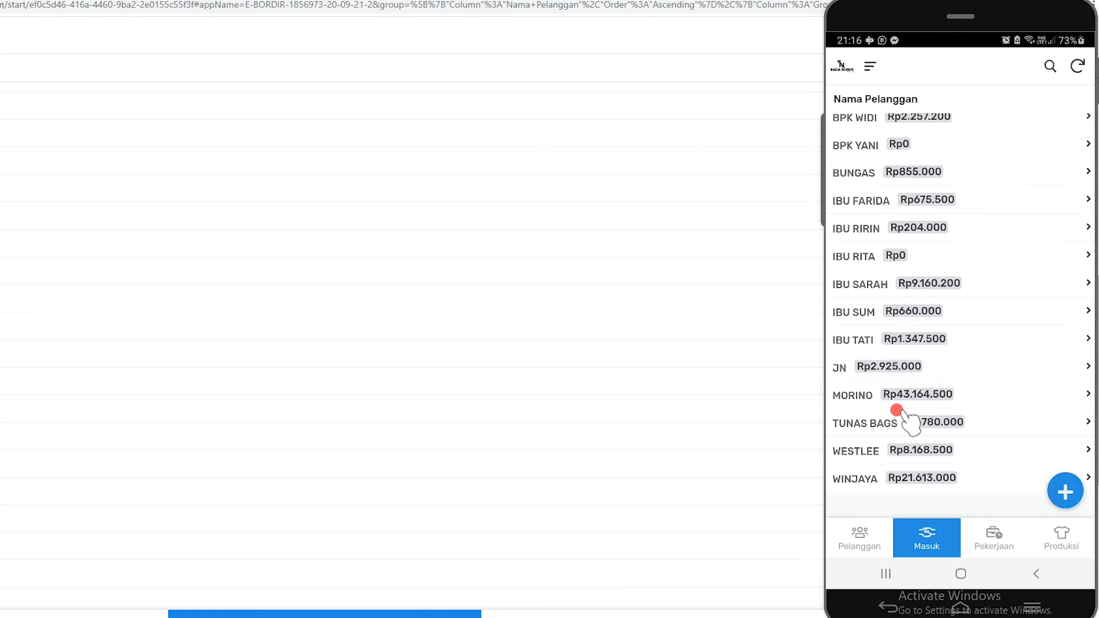
scroll(897, 407, "down", 10)
scroll(918, 383, "up", 5)
left_click_drag(920, 359, 925, 282)
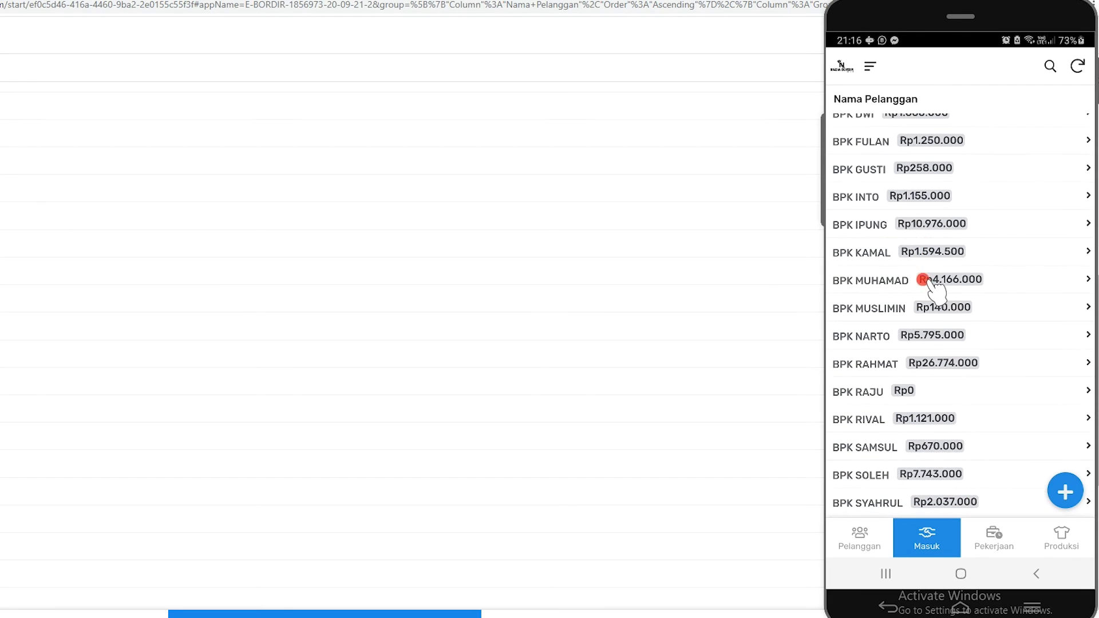
left_click_drag(906, 210, 908, 256)
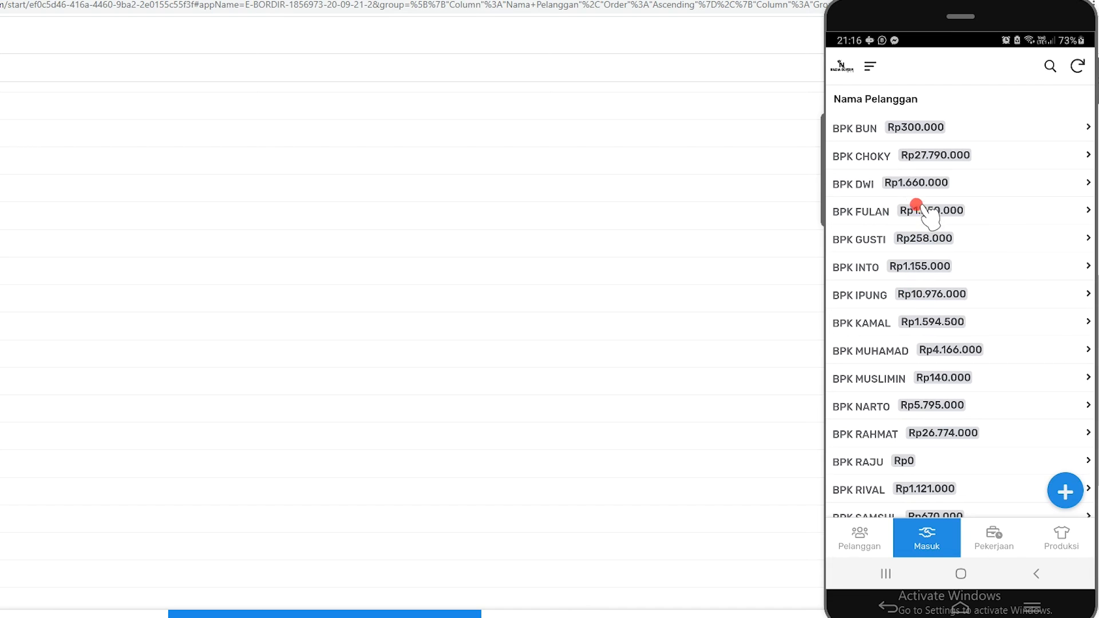
left_click(913, 208)
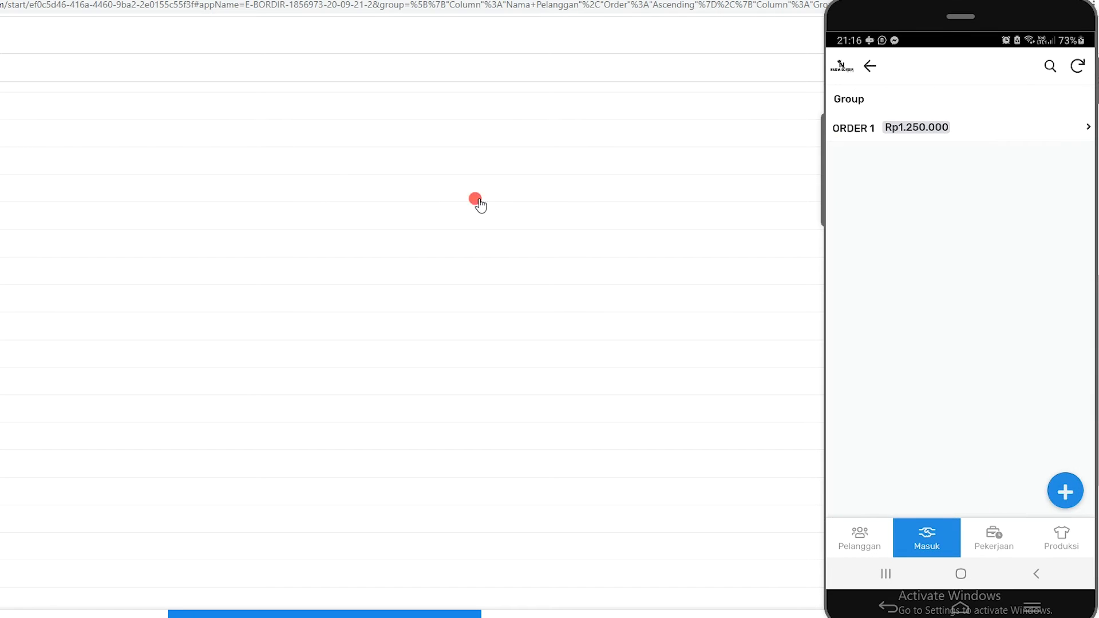
Return to the browser window, minimize the phone window, and sync the browser's Masuk view
left_click(346, 5)
left_click(721, 35)
left_click(1065, 20)
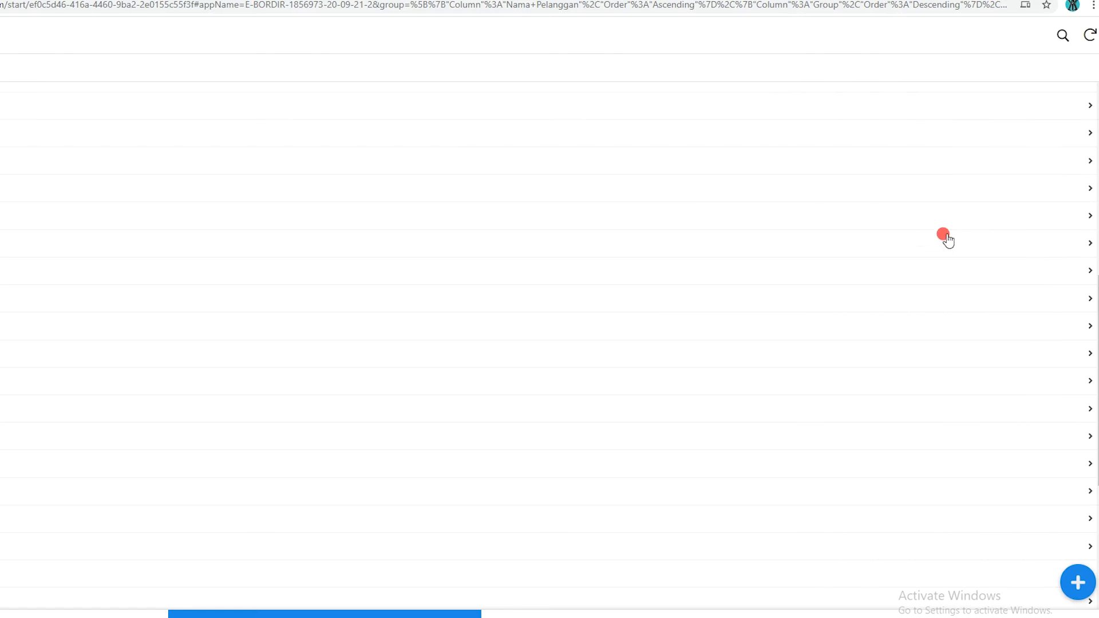
left_click(1088, 36)
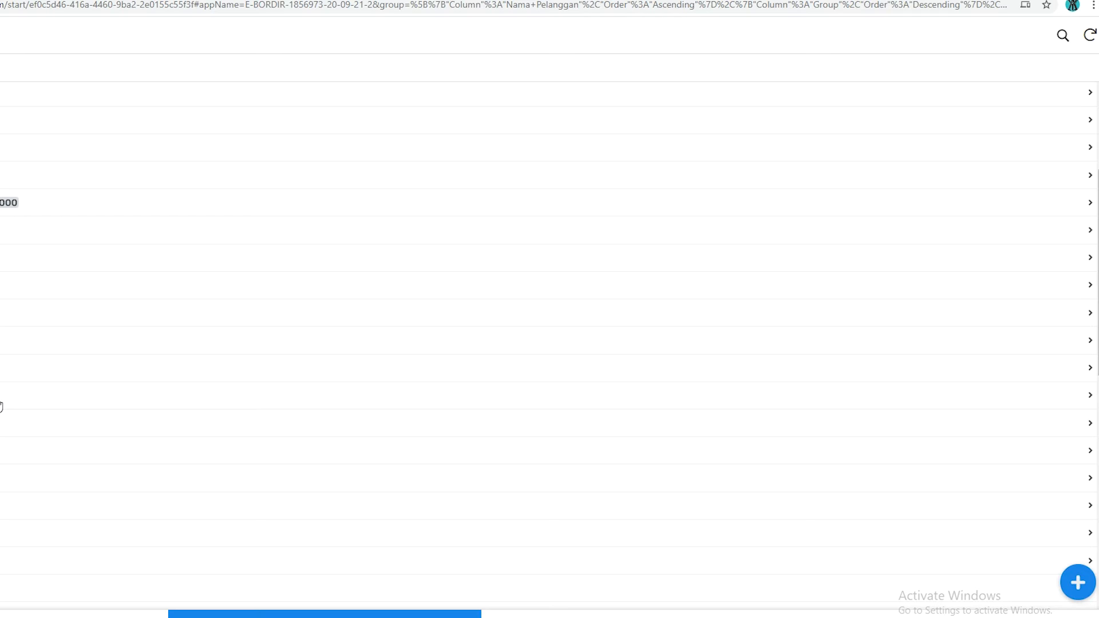
Open the new customer's ORDER 1 group and review the full details of its 50-piece order item
left_click(2, 404)
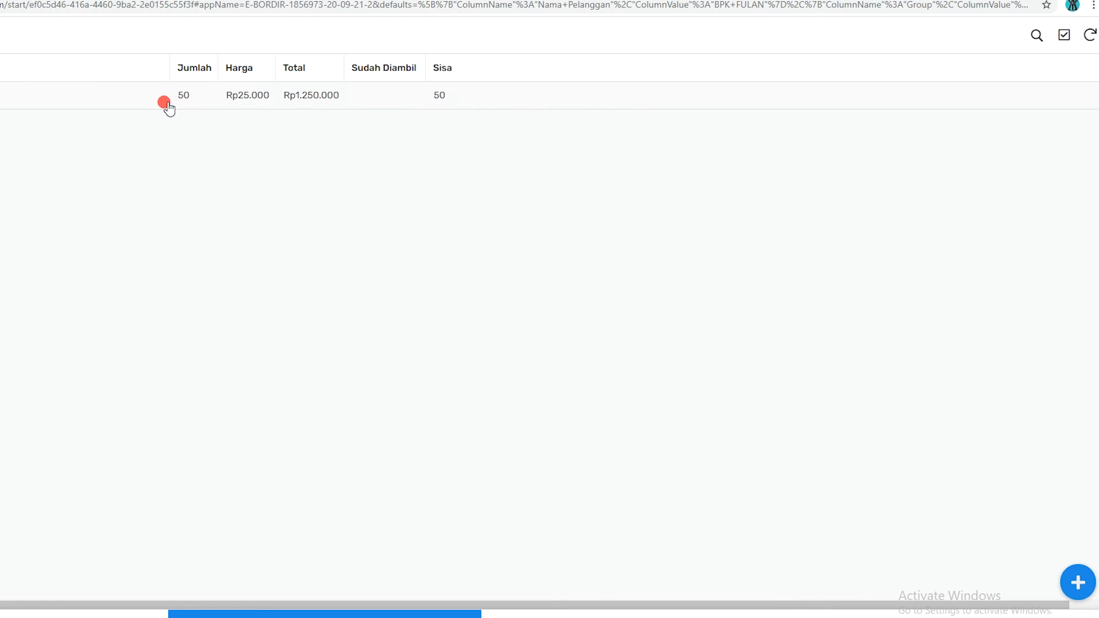
left_click(148, 100)
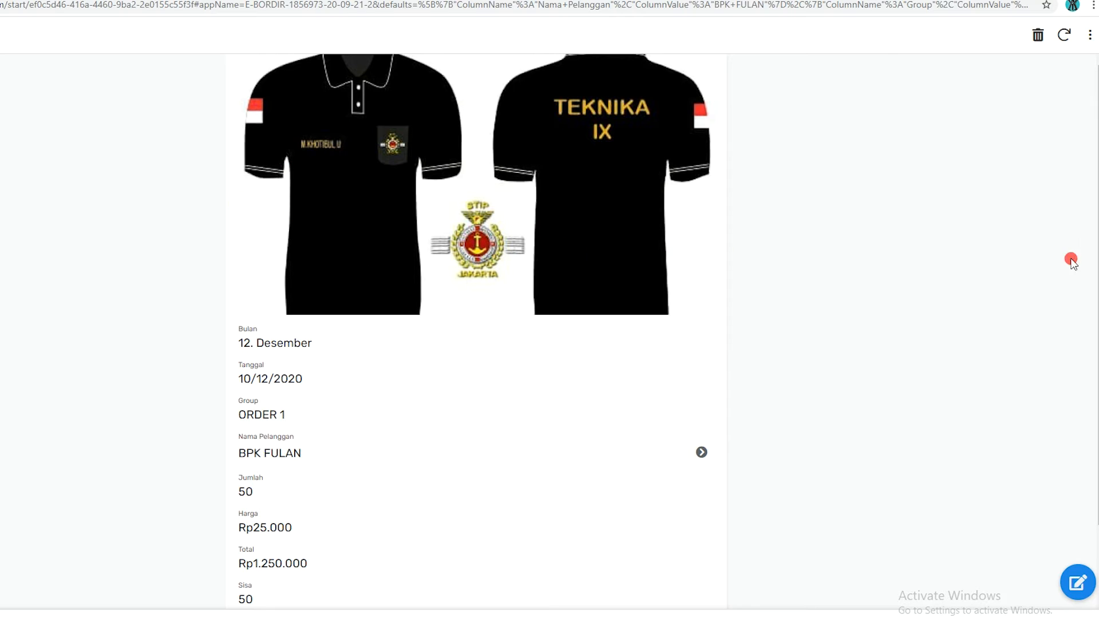
scroll(1097, 369, "down", 2)
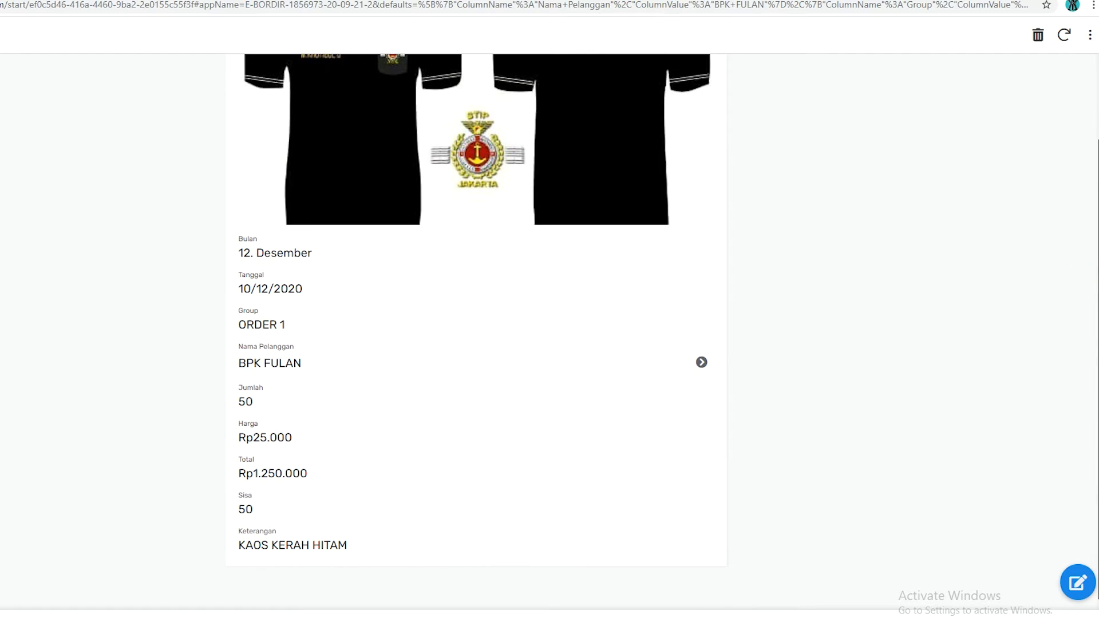
scroll(1094, 121, "up", 2)
scroll(1095, 121, "down", 2)
scroll(1092, 431, "up", 2)
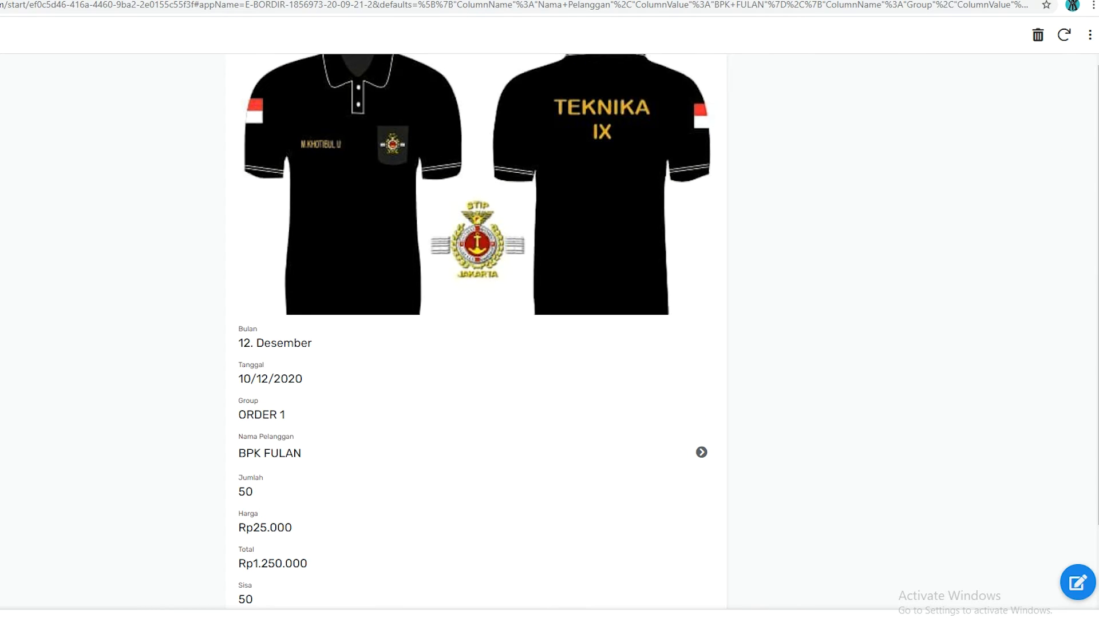
Find the customer in the Masuk list and view that customer's order groups, also checking the Pelanggan list
left_click(335, 615)
scroll(550, 344, "down", 3)
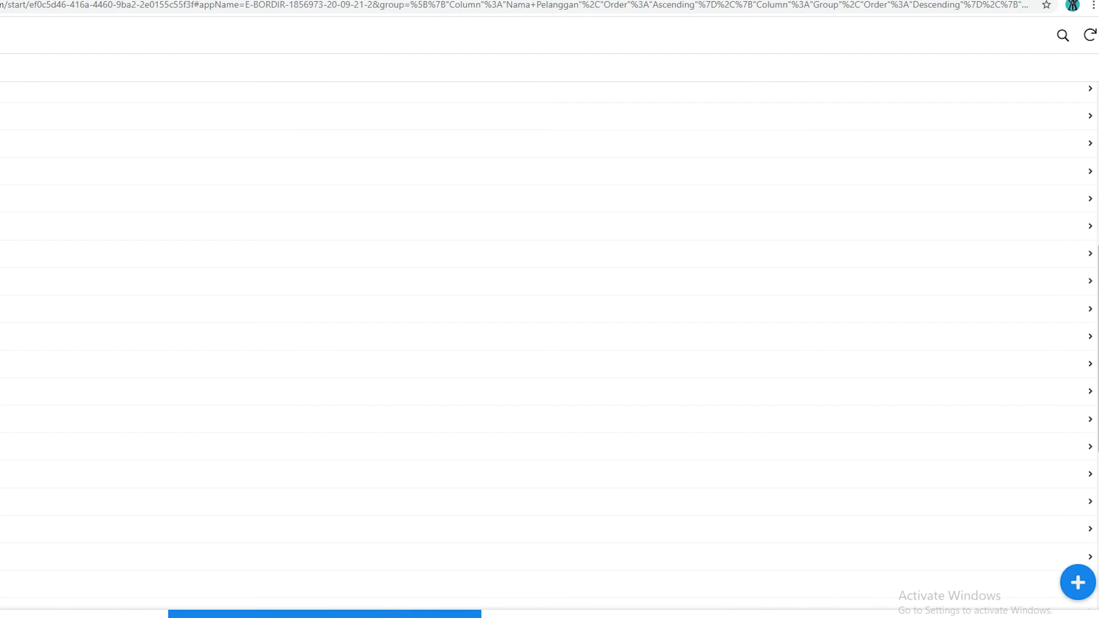
scroll(550, 327, "down", 5)
scroll(549, 343, "down", 1)
left_click(550, 146)
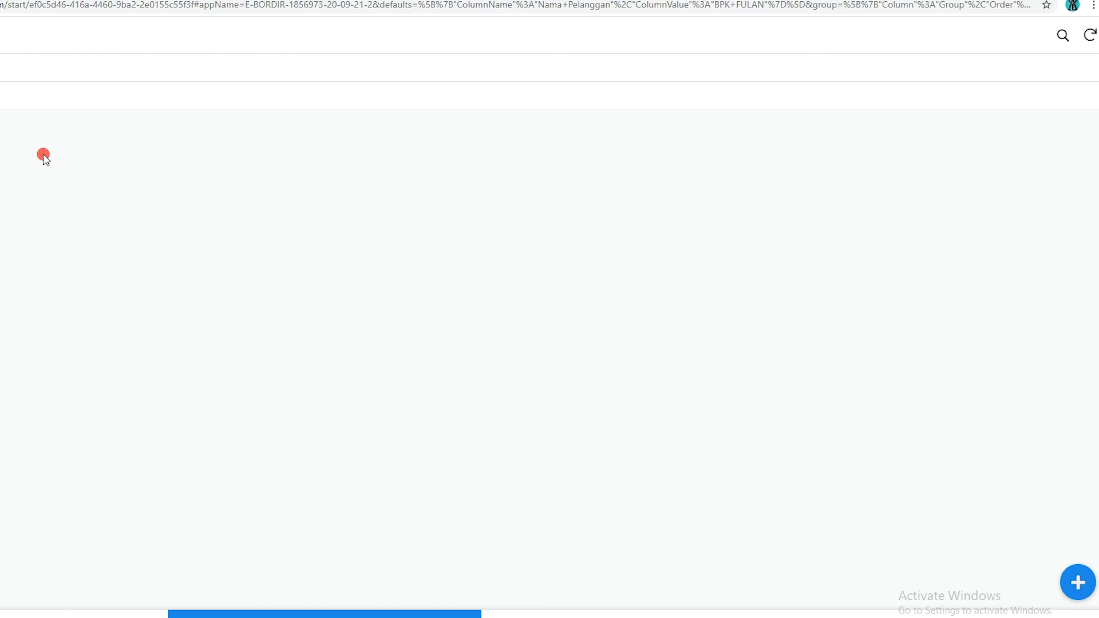
left_click(85, 615)
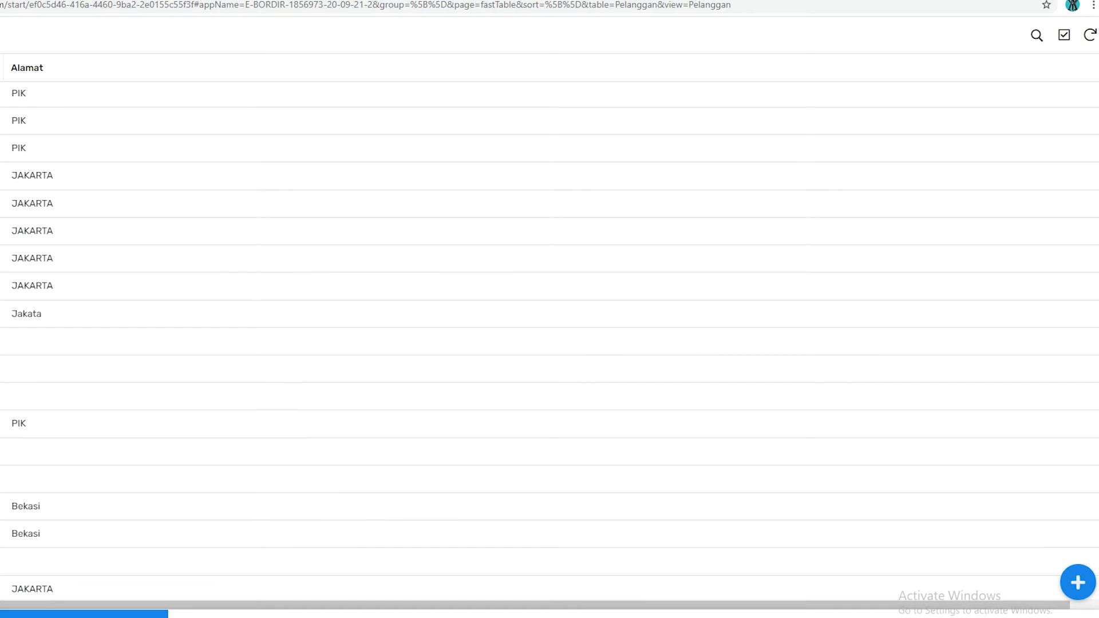
left_click(325, 615)
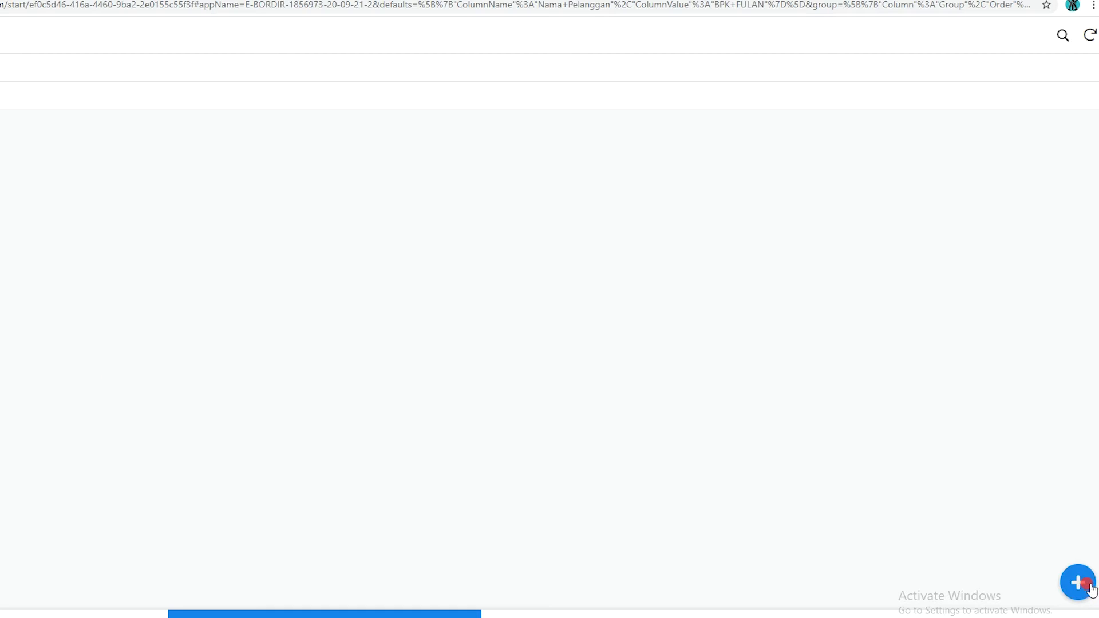
left_click(1076, 581)
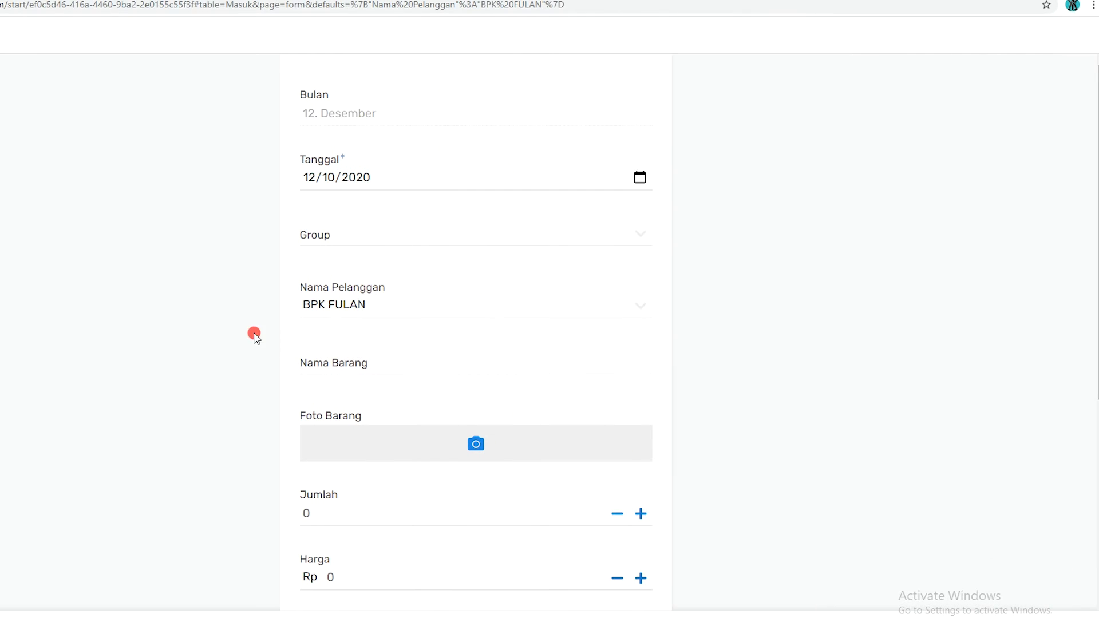
left_click(402, 228)
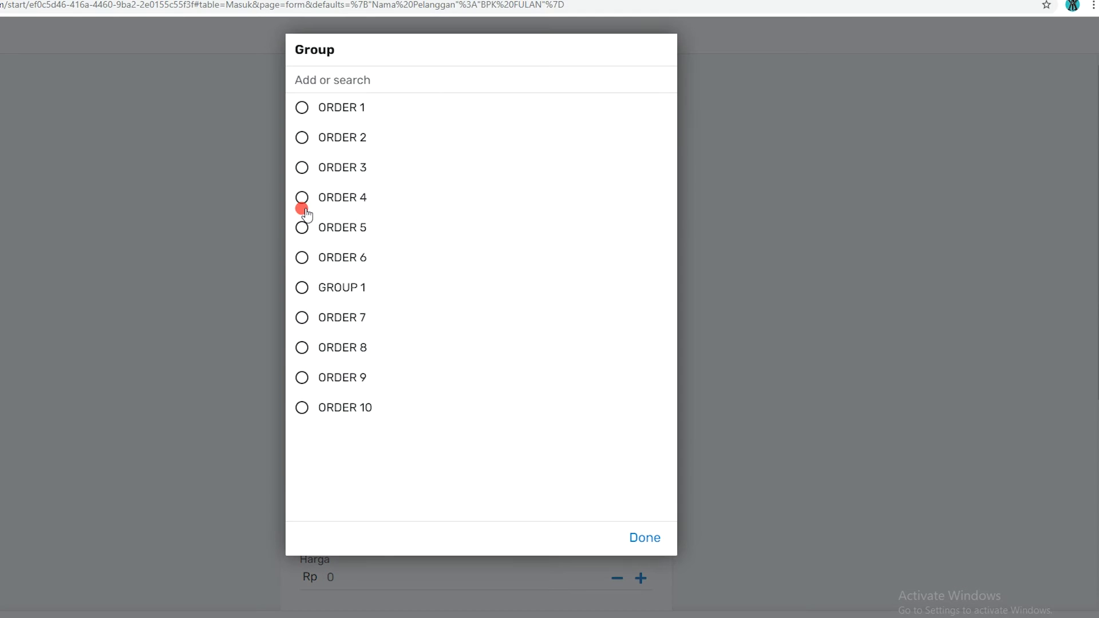
left_click(302, 137)
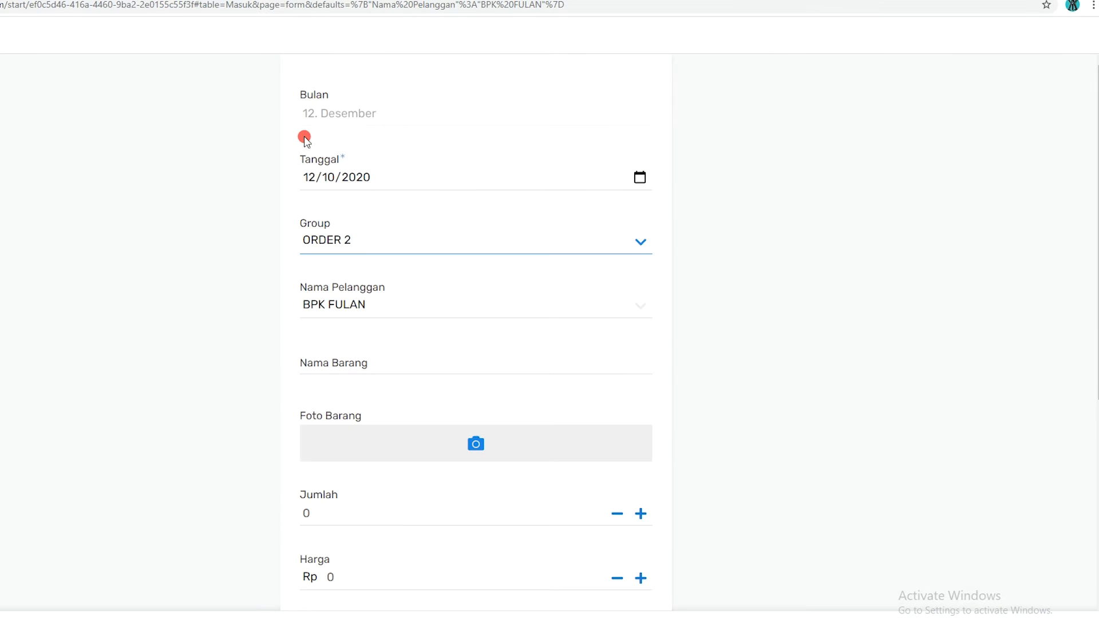
left_click(367, 355)
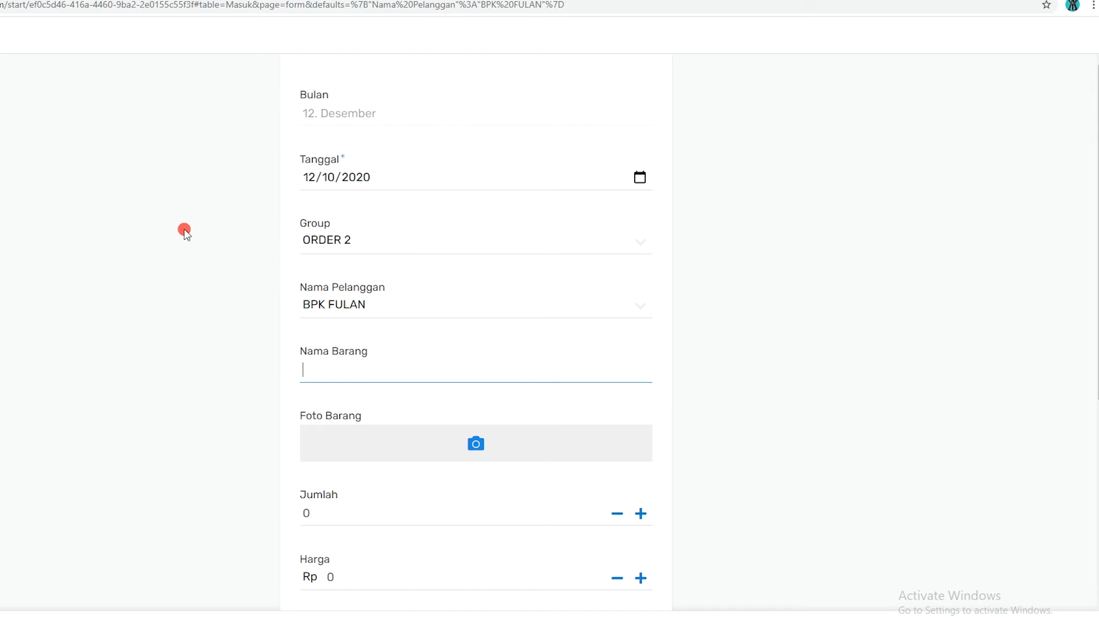
left_click(452, 617)
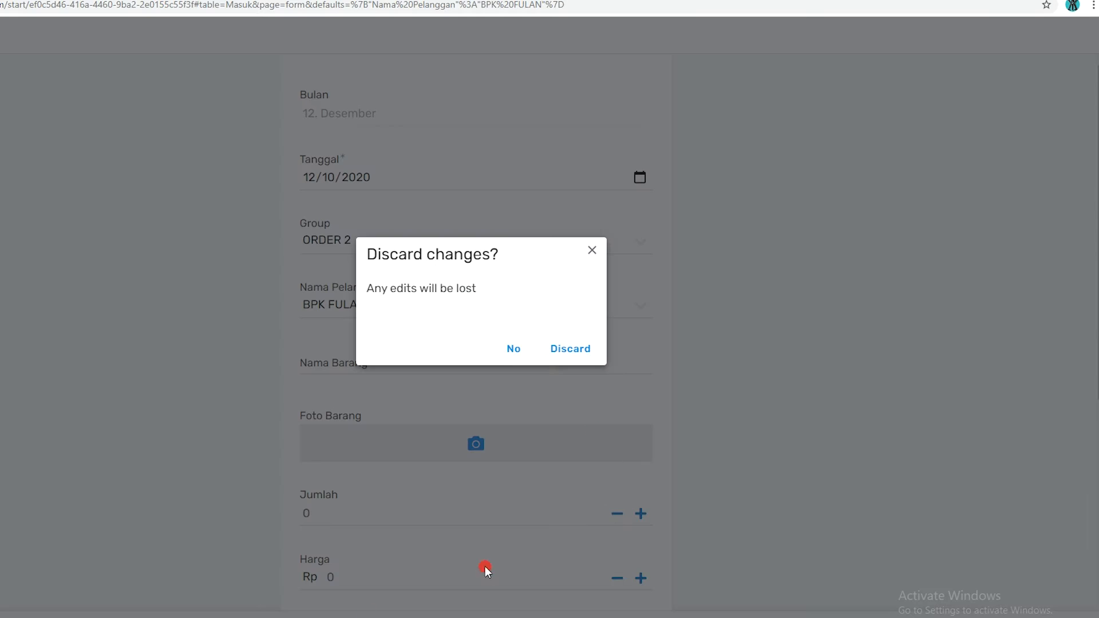
left_click(571, 349)
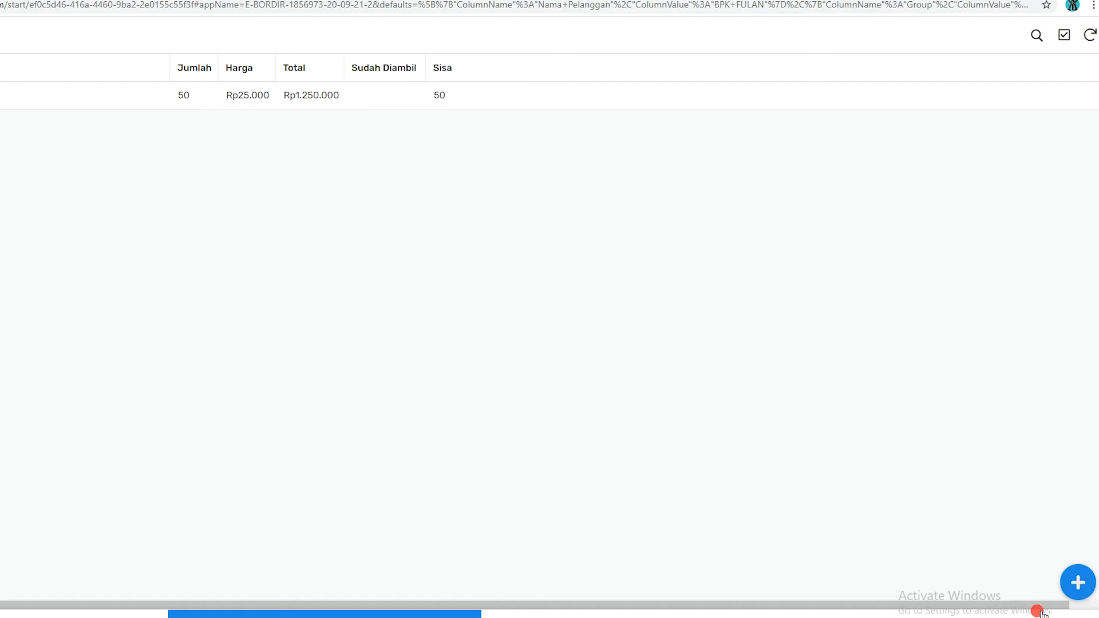
Add a KEMEJA item to the customer's ORDER 1 group with Jumlah 100 and Harga Rp 7000, and save it
left_click(1077, 581)
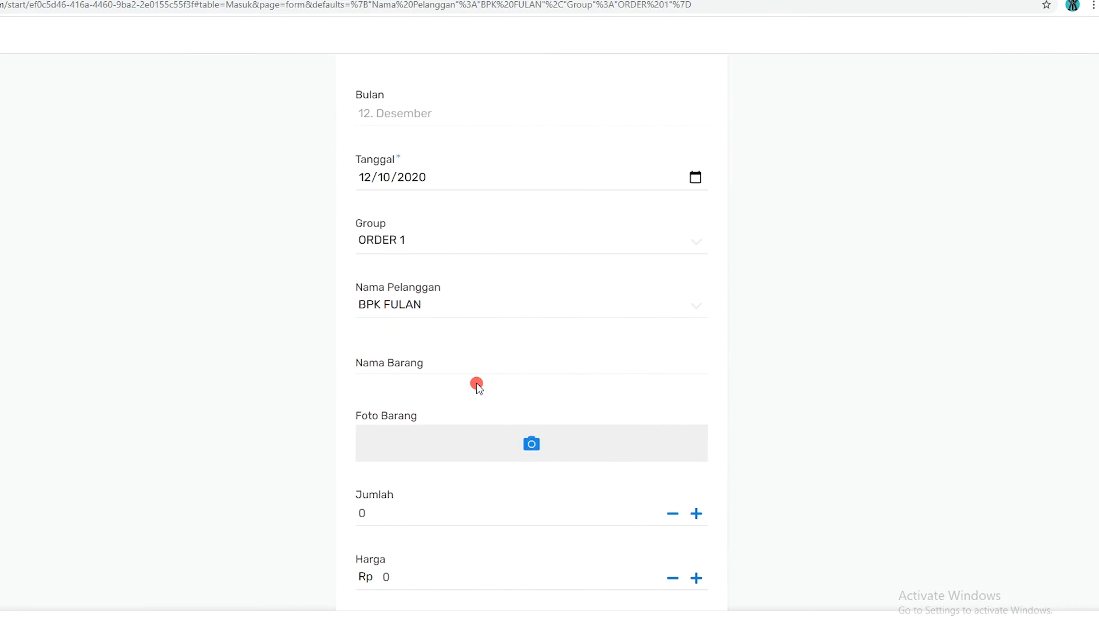
left_click(361, 373)
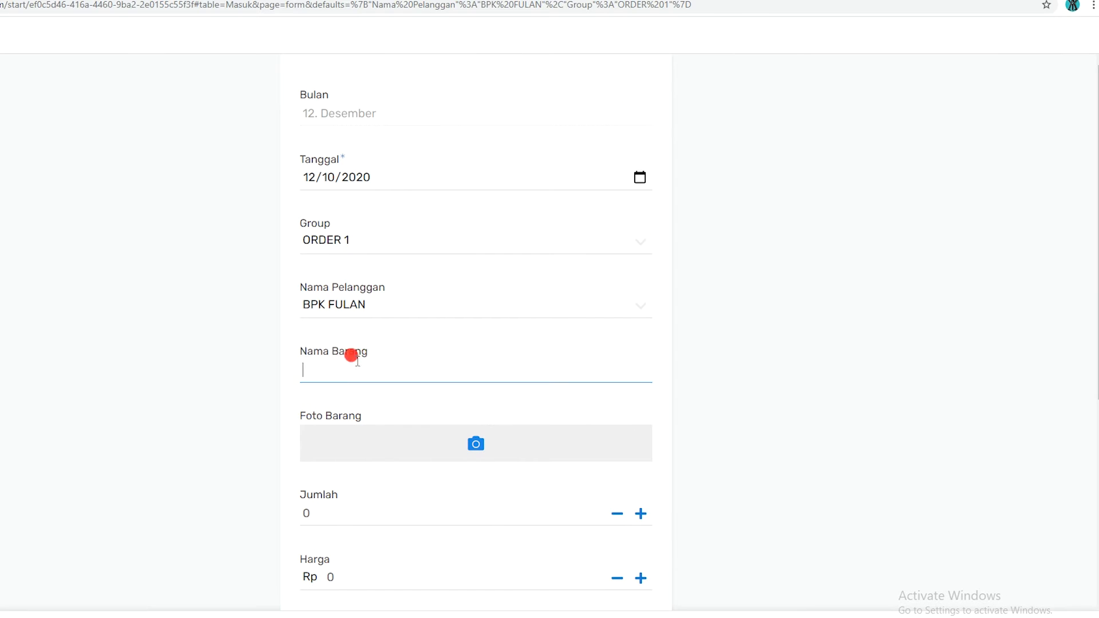
type("KEMEJA")
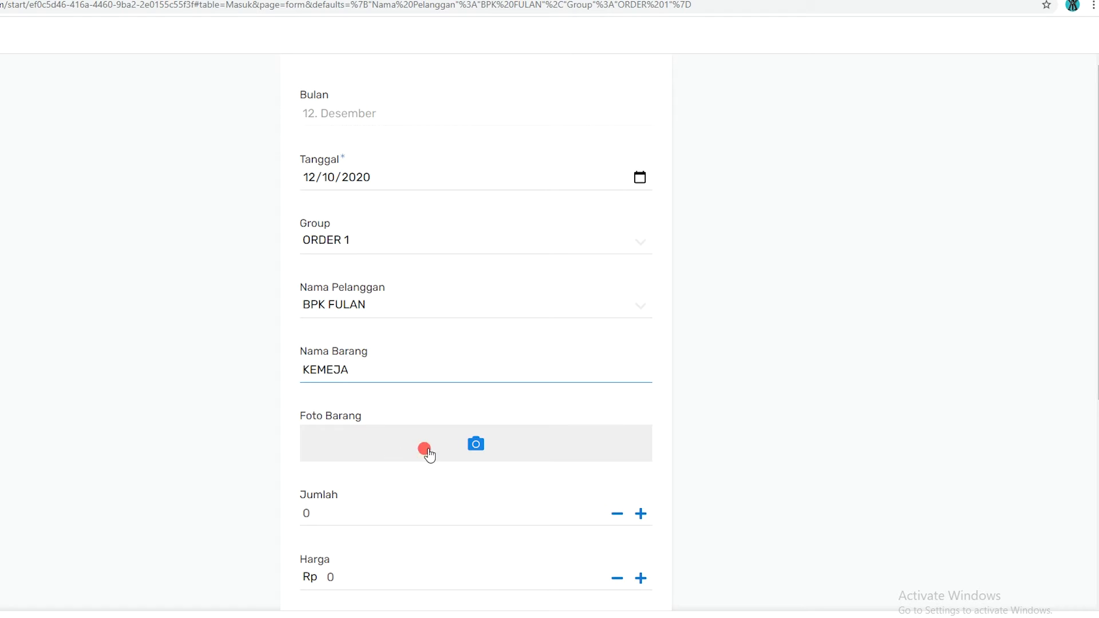
left_click(365, 513)
type("100")
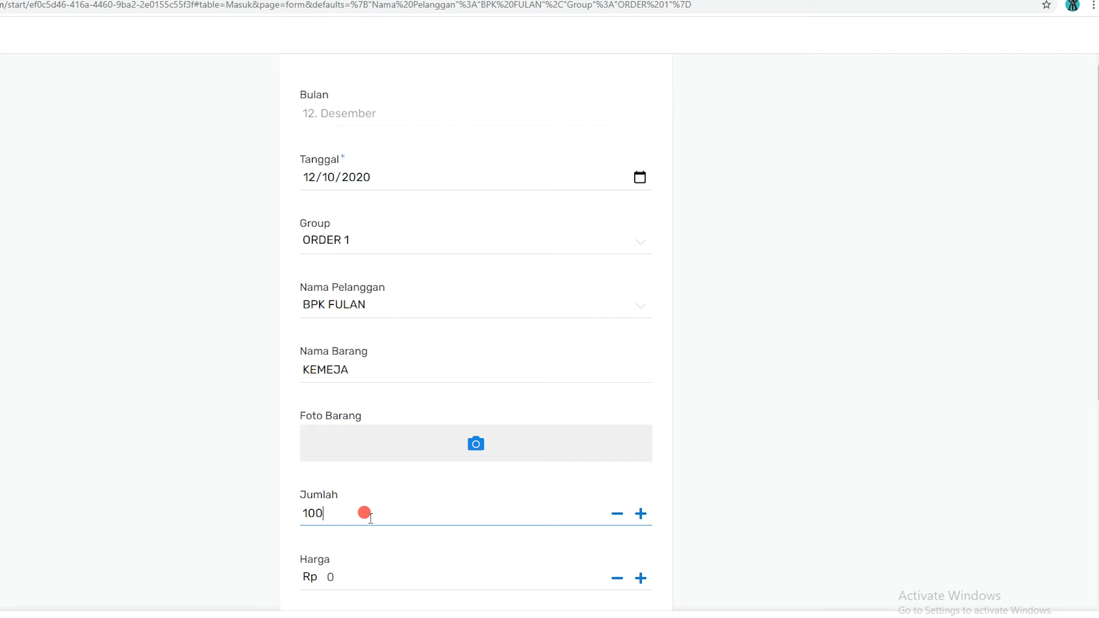
left_click(361, 575)
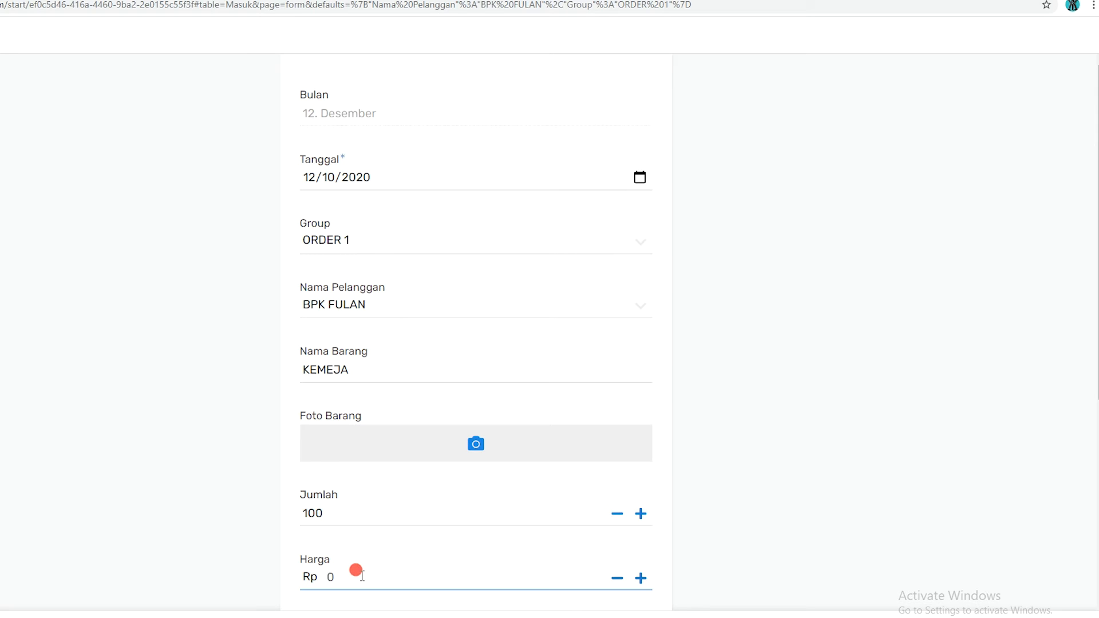
type("7000")
scroll(446, 544, "down", 2)
left_click(475, 523)
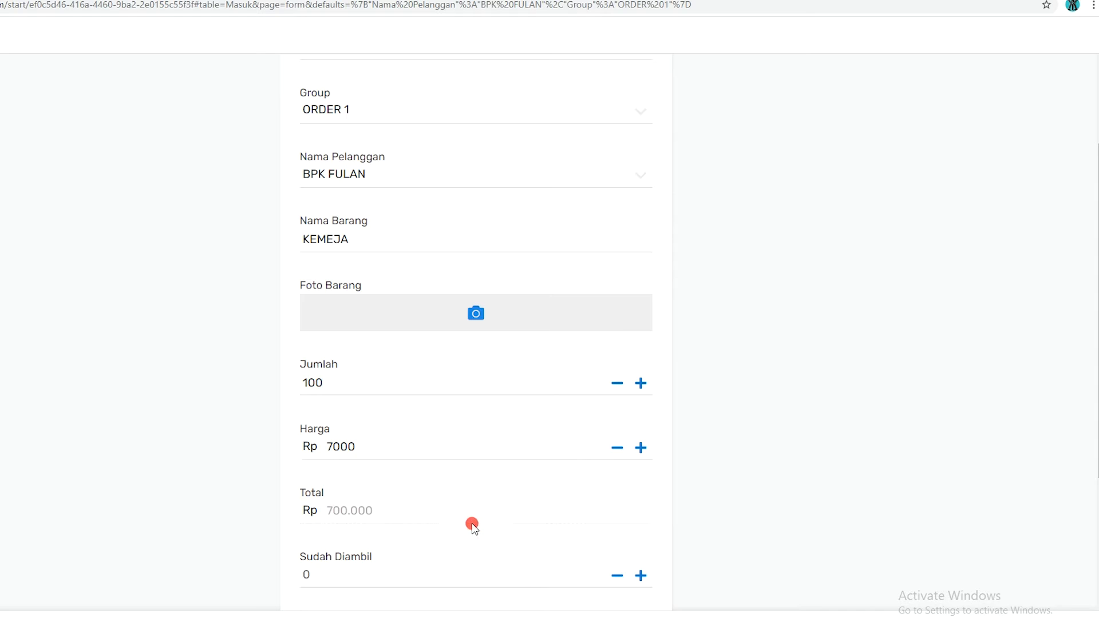
left_click(510, 609)
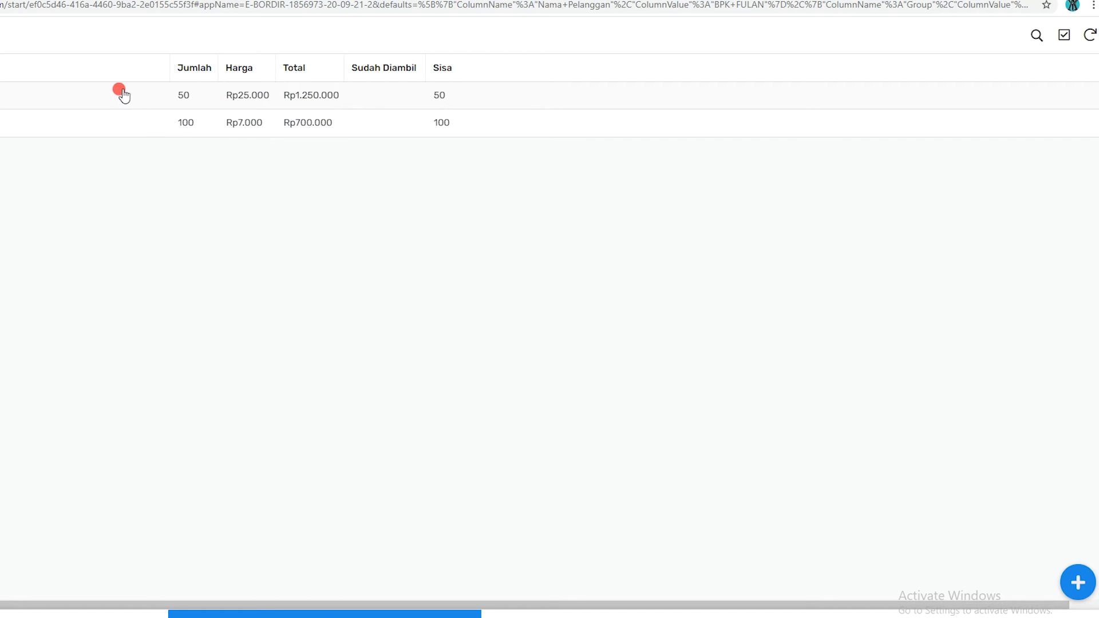
Start a new incoming order for the same customer in group ORDER 2 with the item name BAJU KOKO
key("alt+Left")
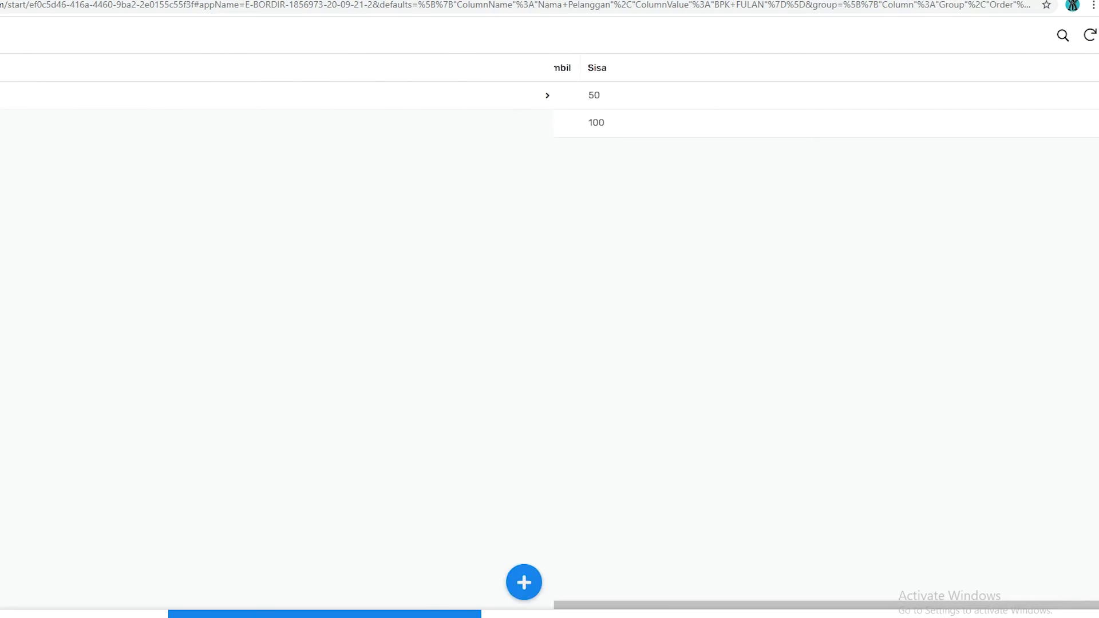
key("alt+Left")
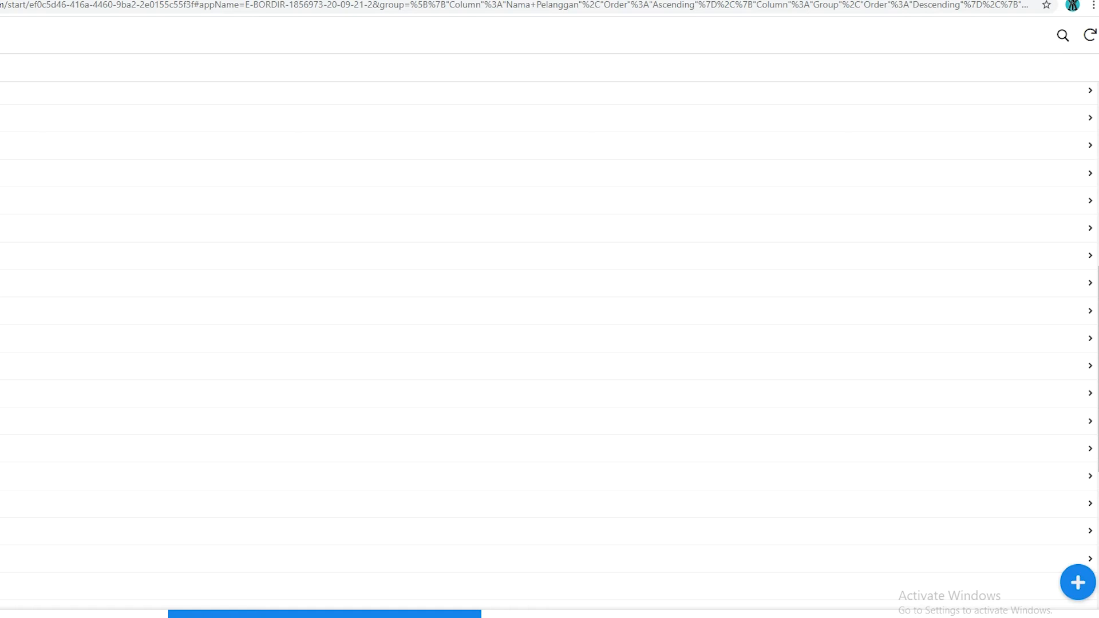
left_click(550, 146)
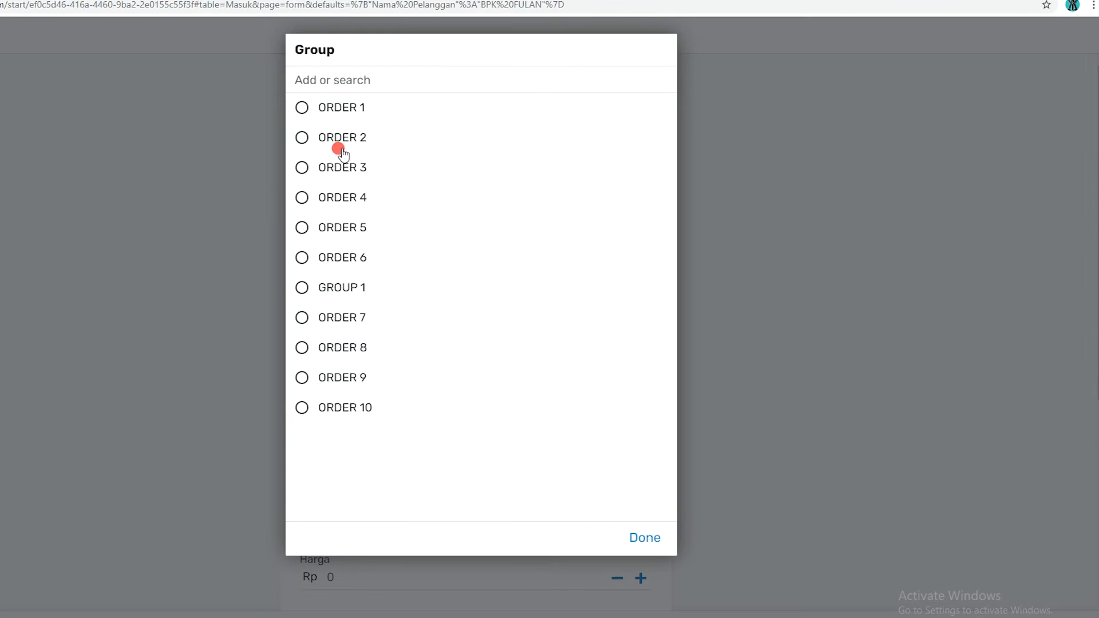
left_click(302, 135)
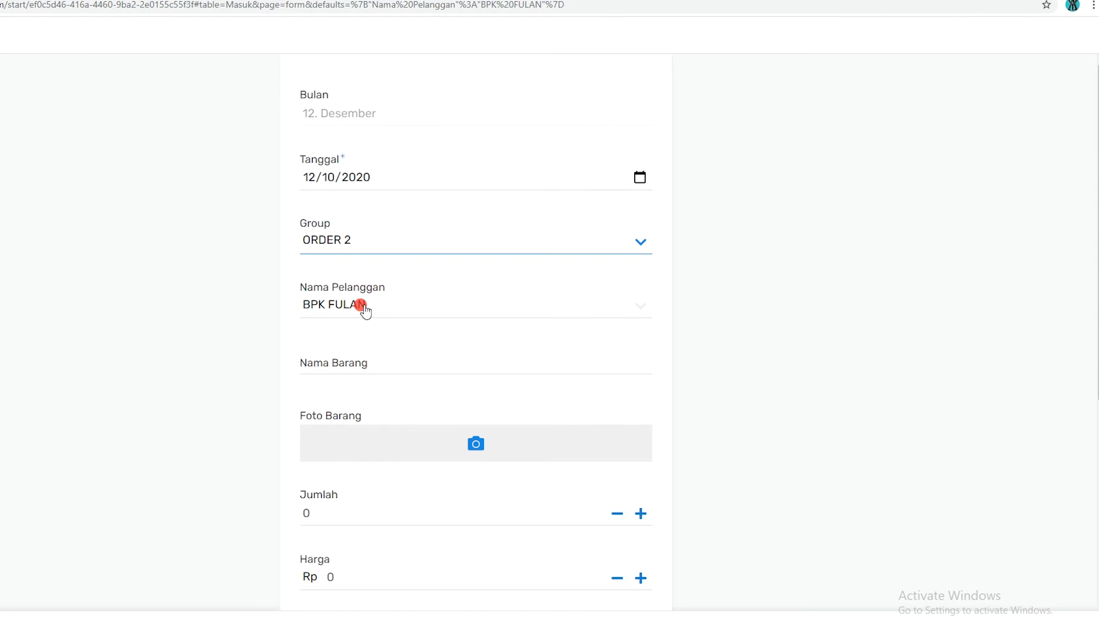
left_click(363, 369)
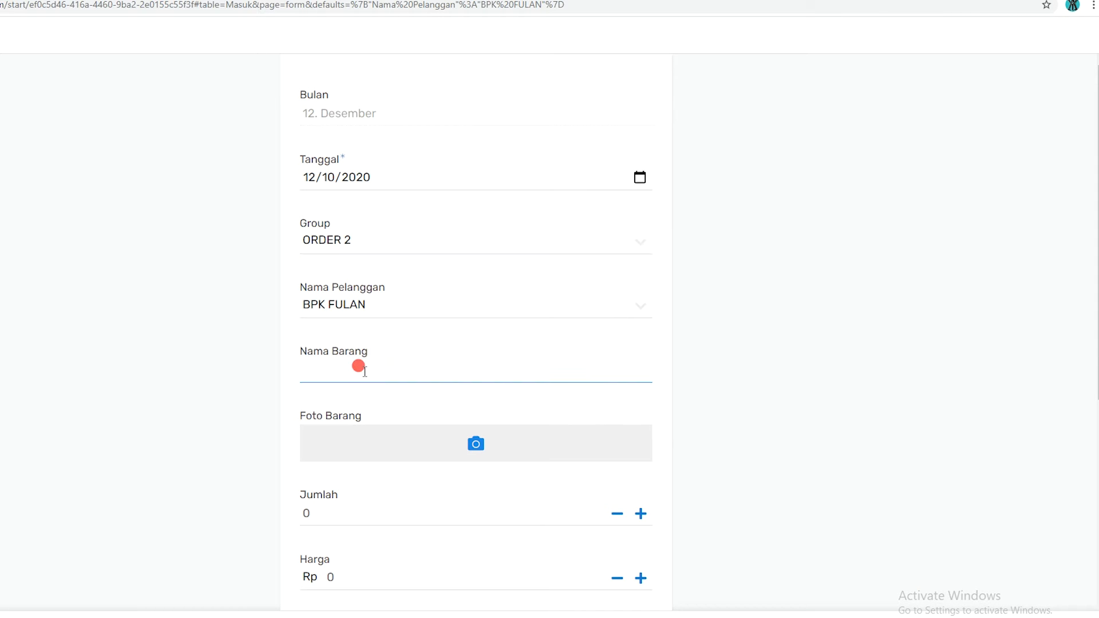
type("BAJU KOKO")
Set the BAJU KOKO order's Jumlah to 75 and Harga to Rp 20000, and save the order
scroll(468, 418, "down", 1)
scroll(378, 412, "down", 1)
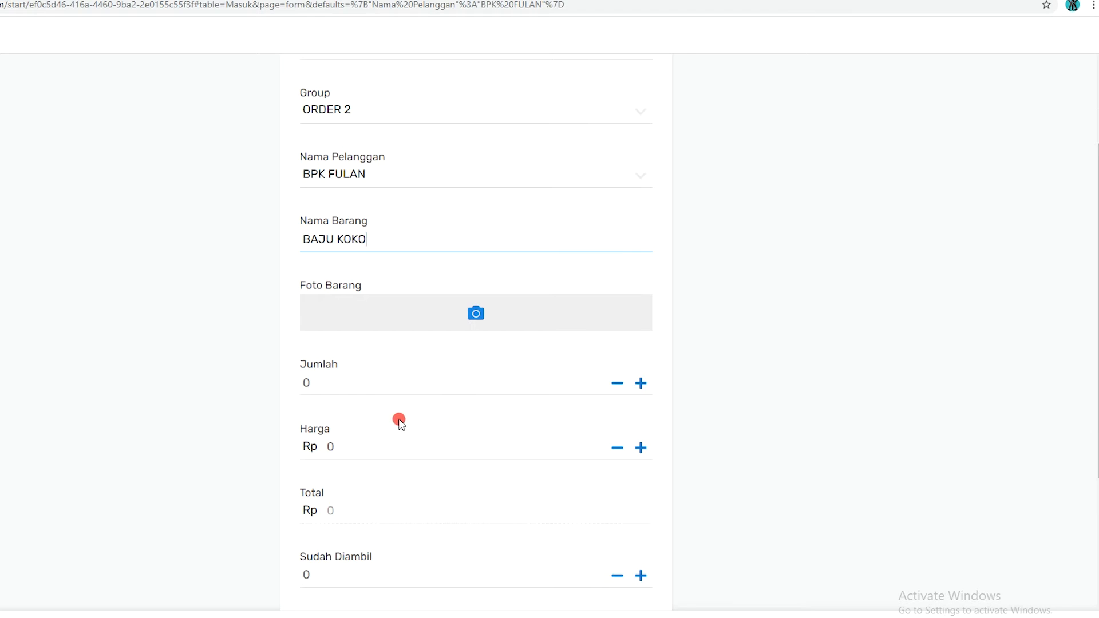
scroll(428, 379, "down", 1)
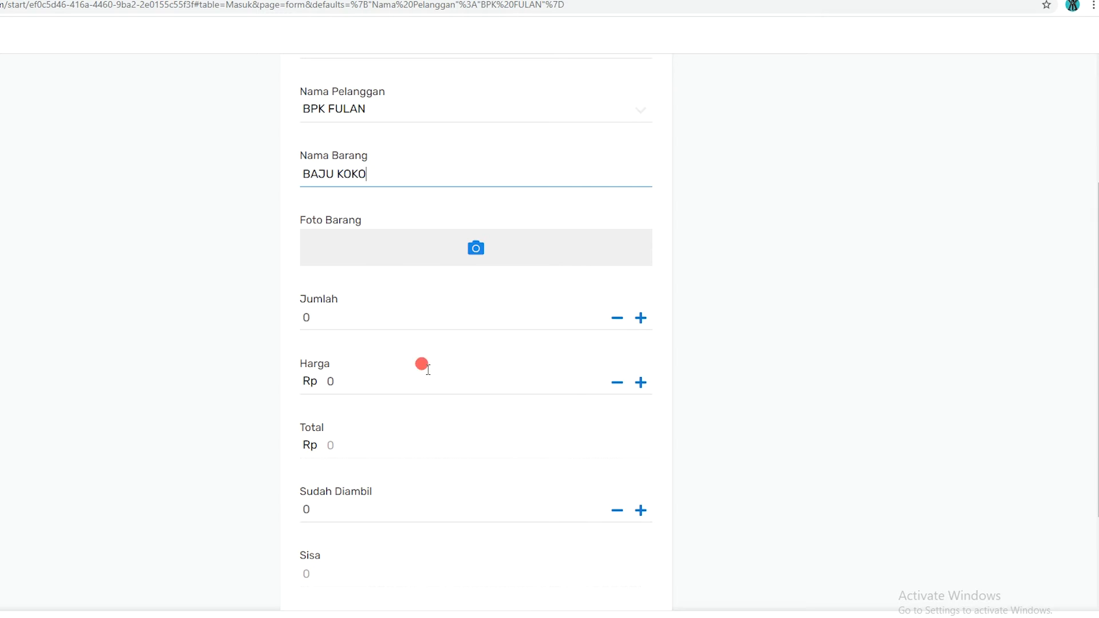
left_click(391, 309)
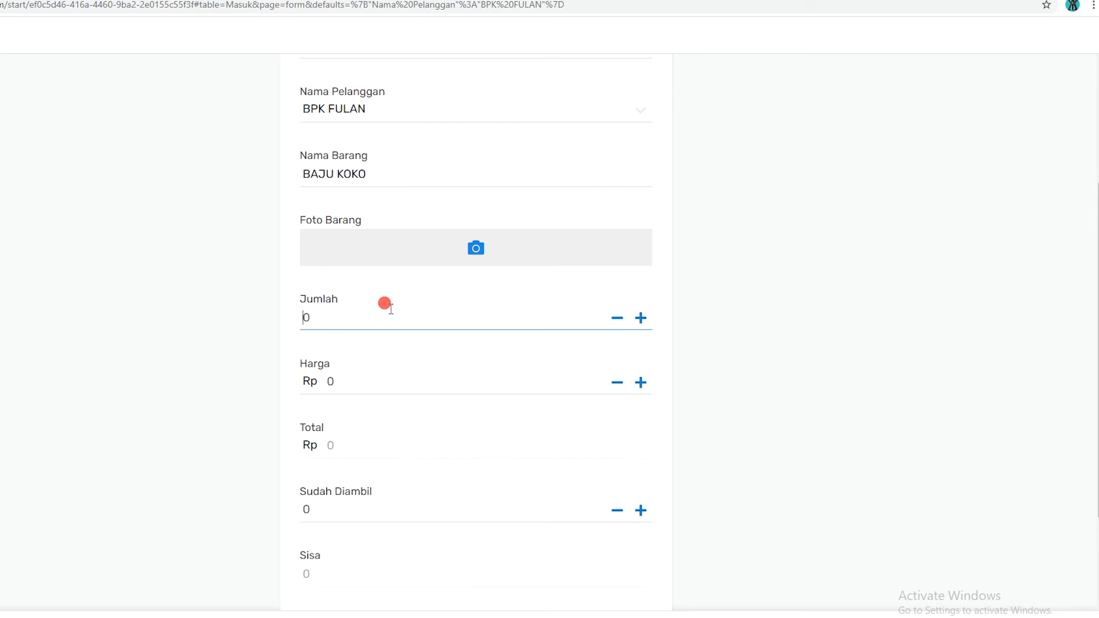
type("75")
left_click(350, 386)
type("20000")
left_click(373, 449)
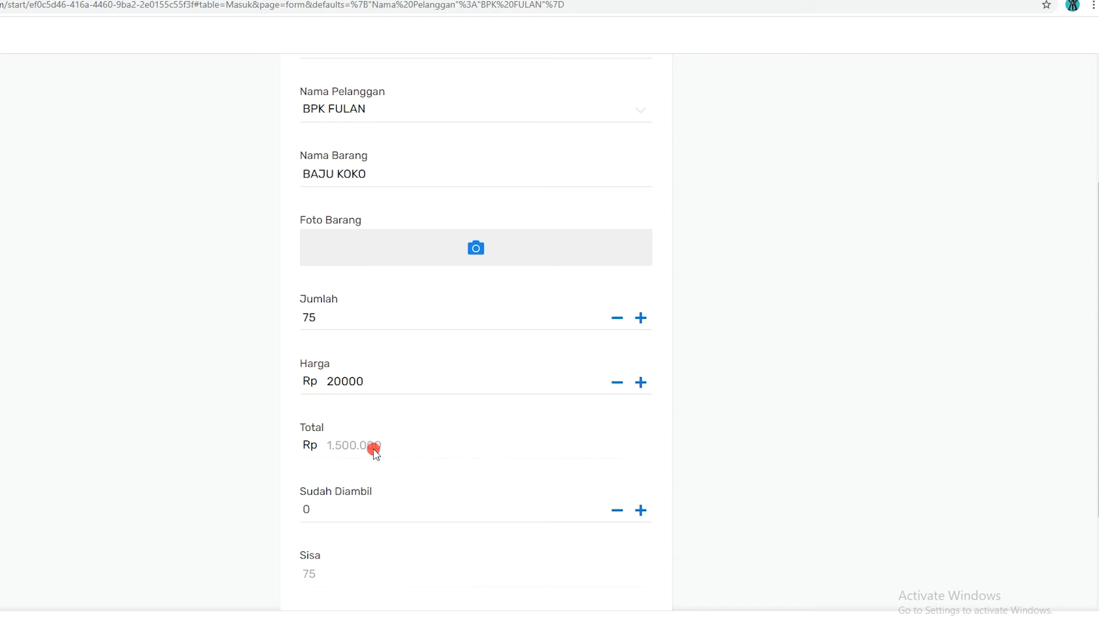
scroll(375, 449, "down", 2)
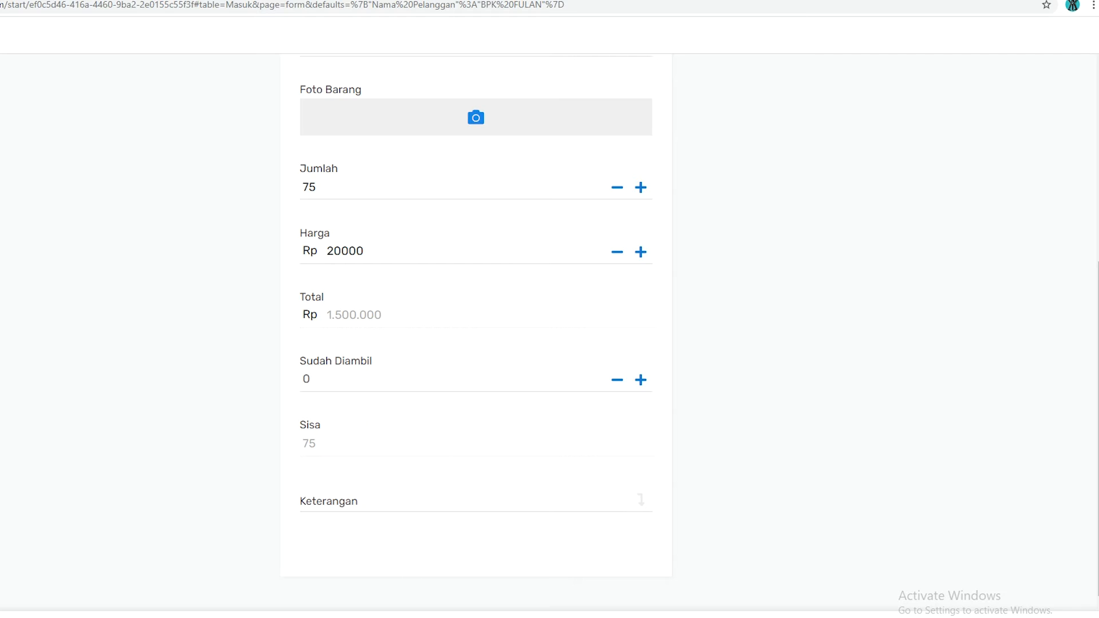
left_click(572, 615)
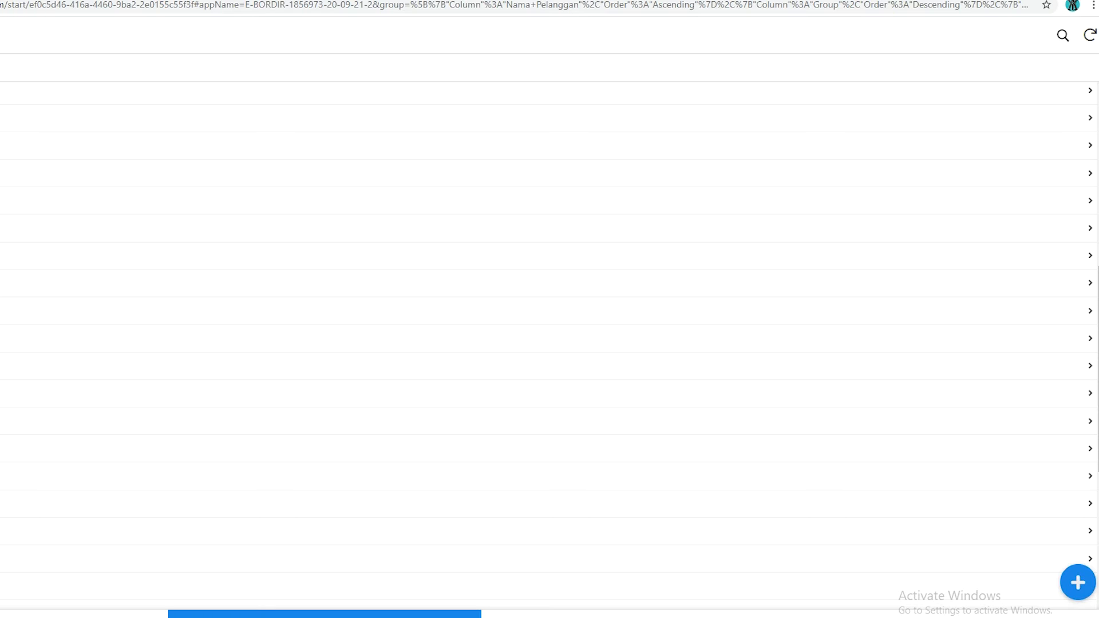
scroll(0, 131, "up", 3)
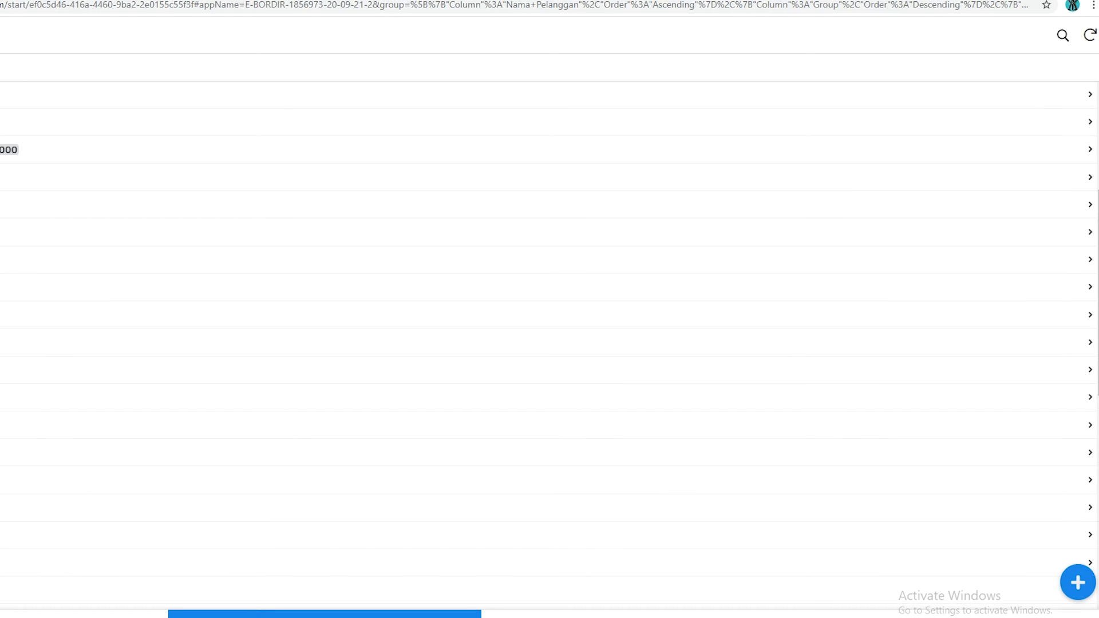
scroll(2, 143, "up", 3)
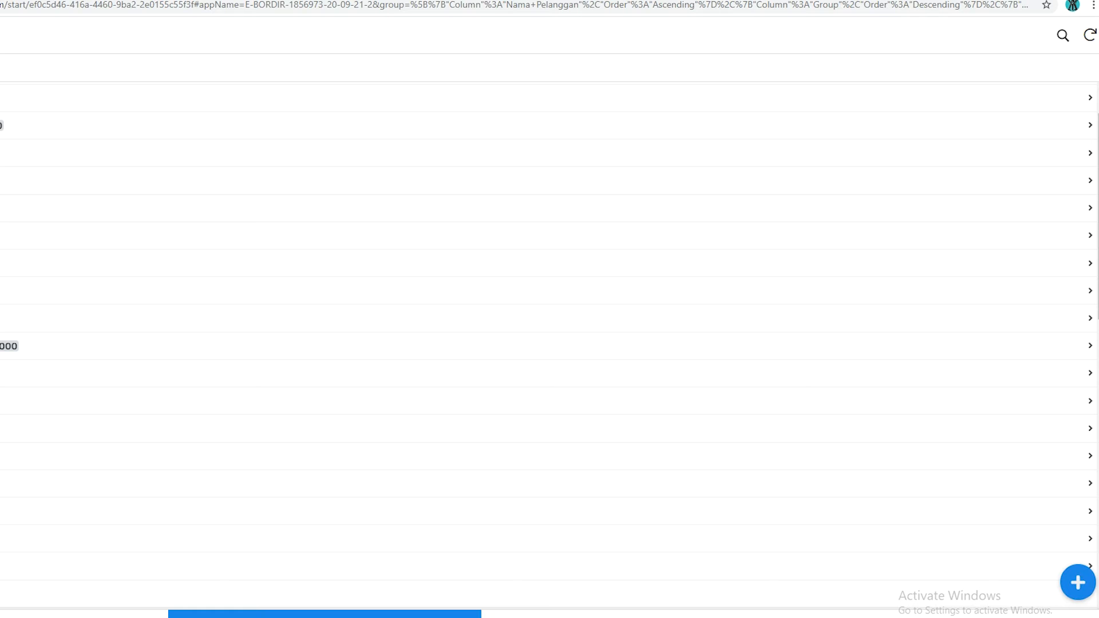
scroll(1, 143, "down", 3)
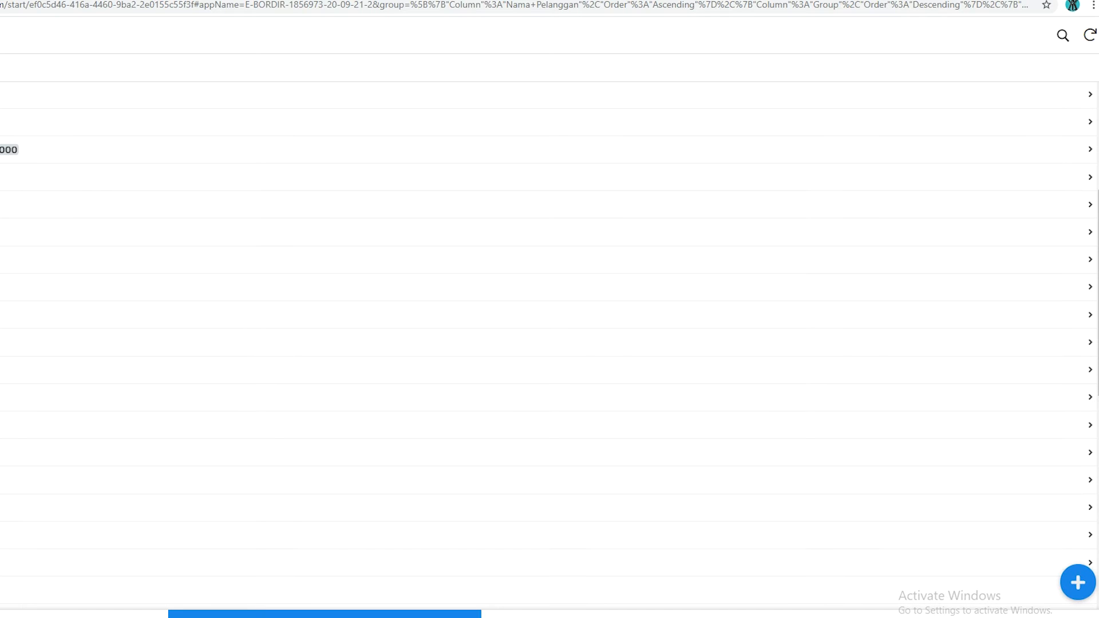
scroll(1, 143, "down", 1)
scroll(549, 344, "down", 1)
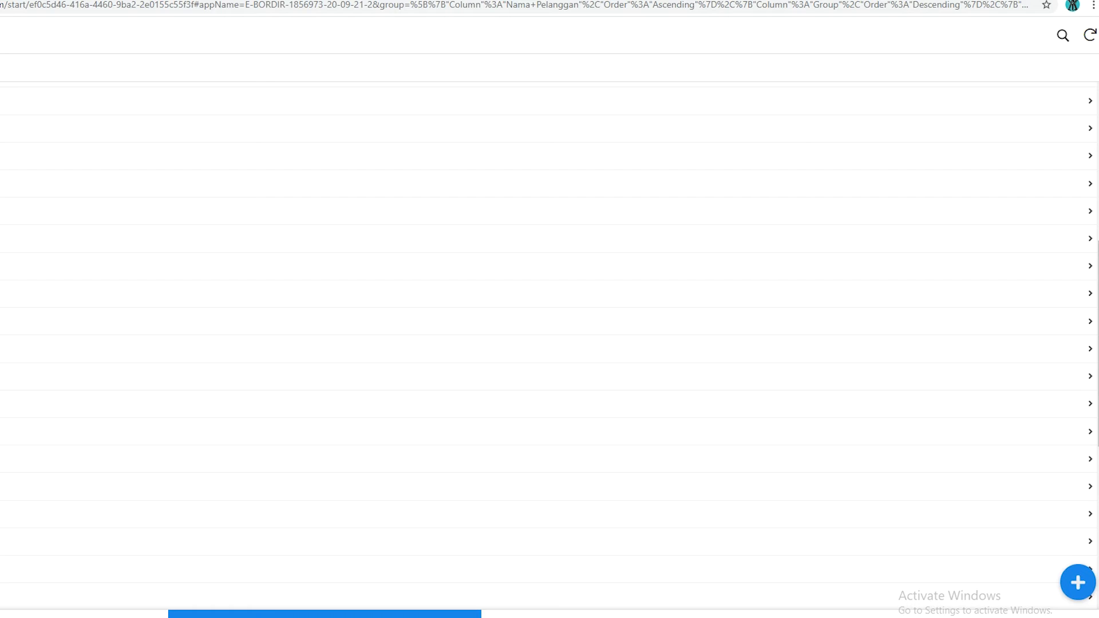
scroll(76, 429, "up", 5)
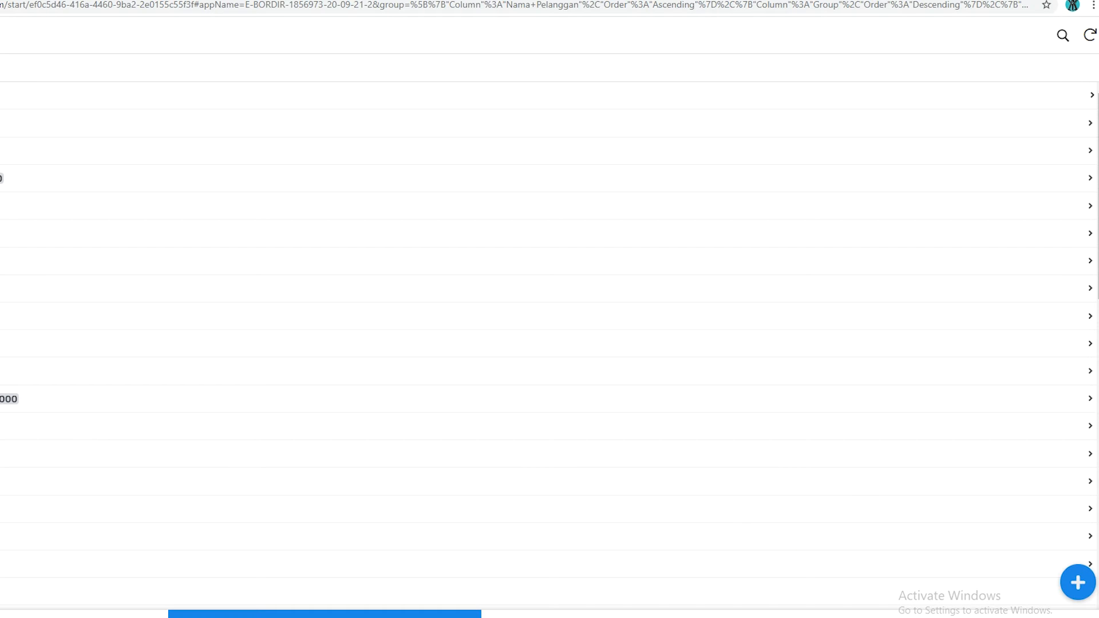
Open the 12. Desember group in the Produksi list and start a new production entry there
left_click(969, 617)
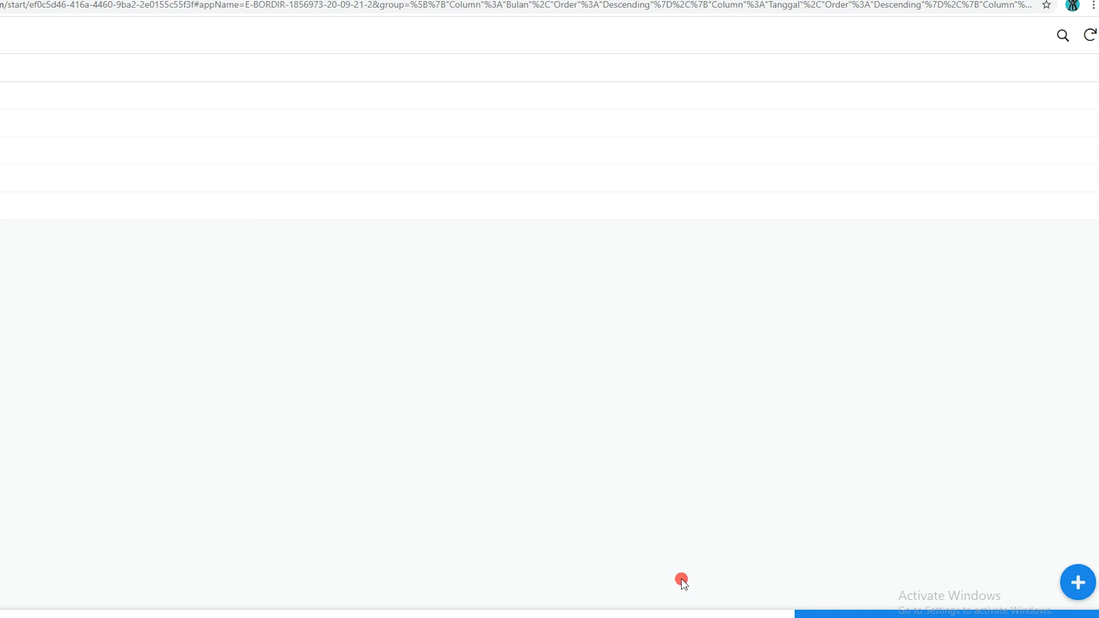
left_click(2, 135)
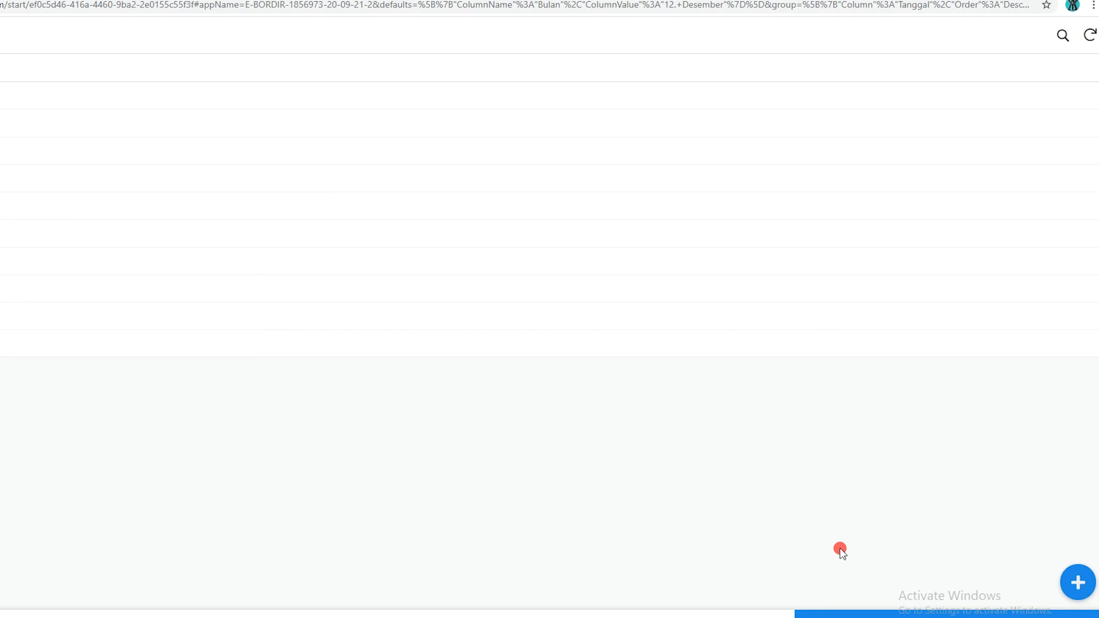
left_click(1079, 583)
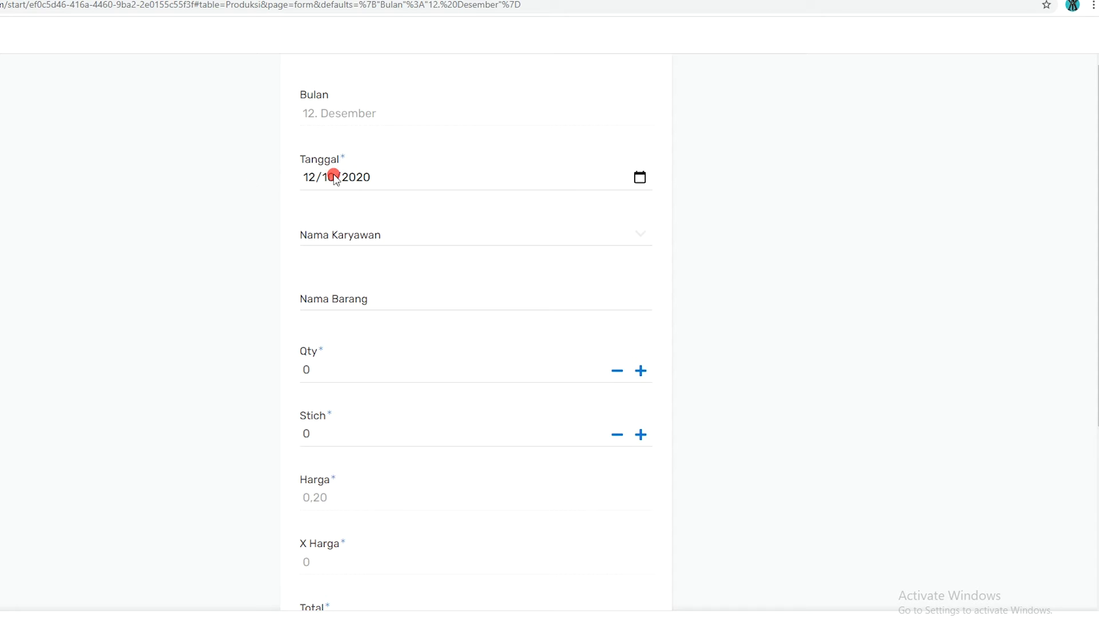
Set the production entry's Tanggal to 12/15/2020
left_click(397, 177)
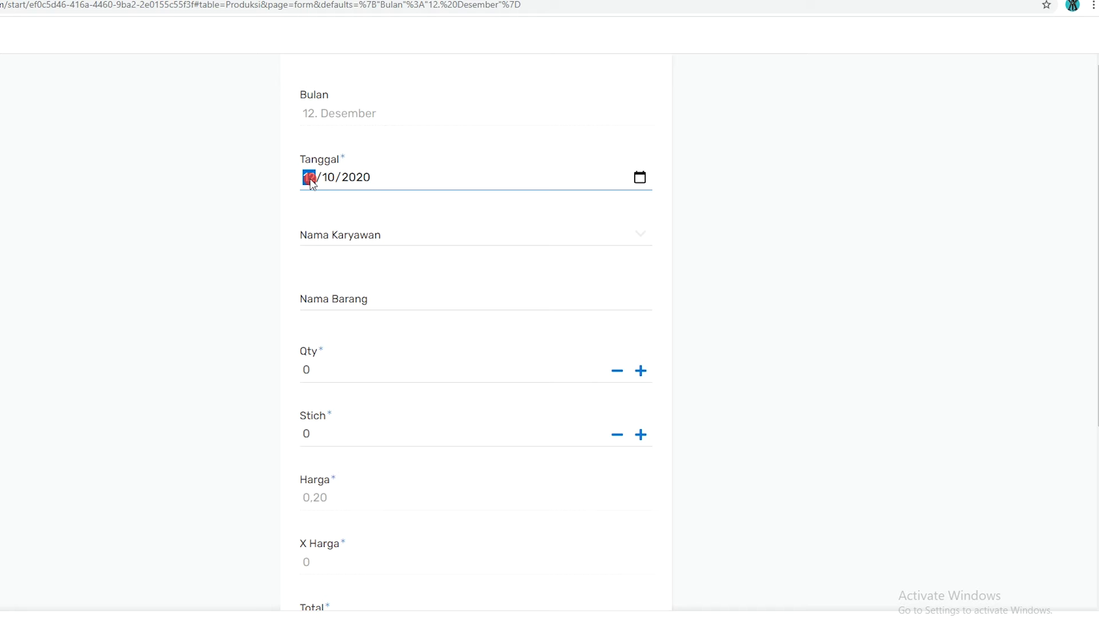
left_click(468, 215)
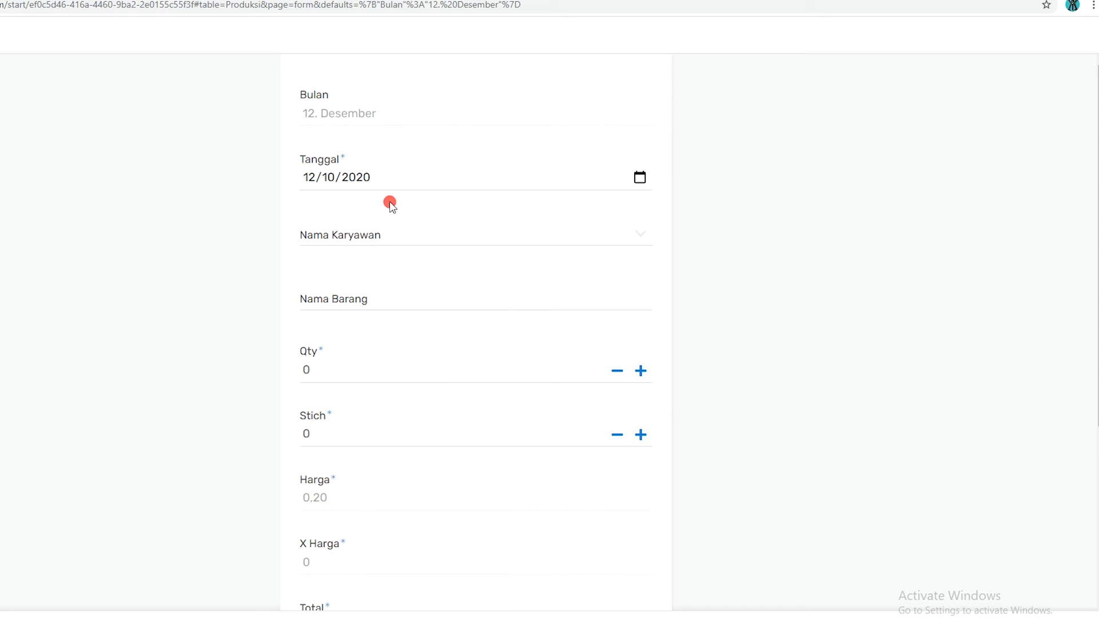
left_click(336, 177)
left_click(328, 179)
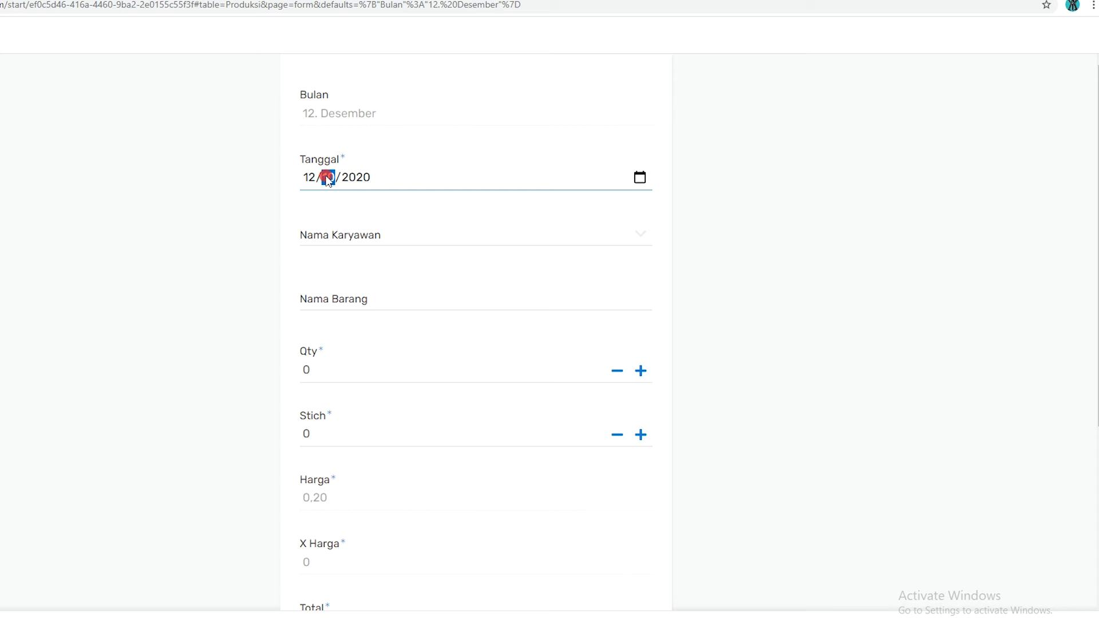
type("1")
left_click(638, 180)
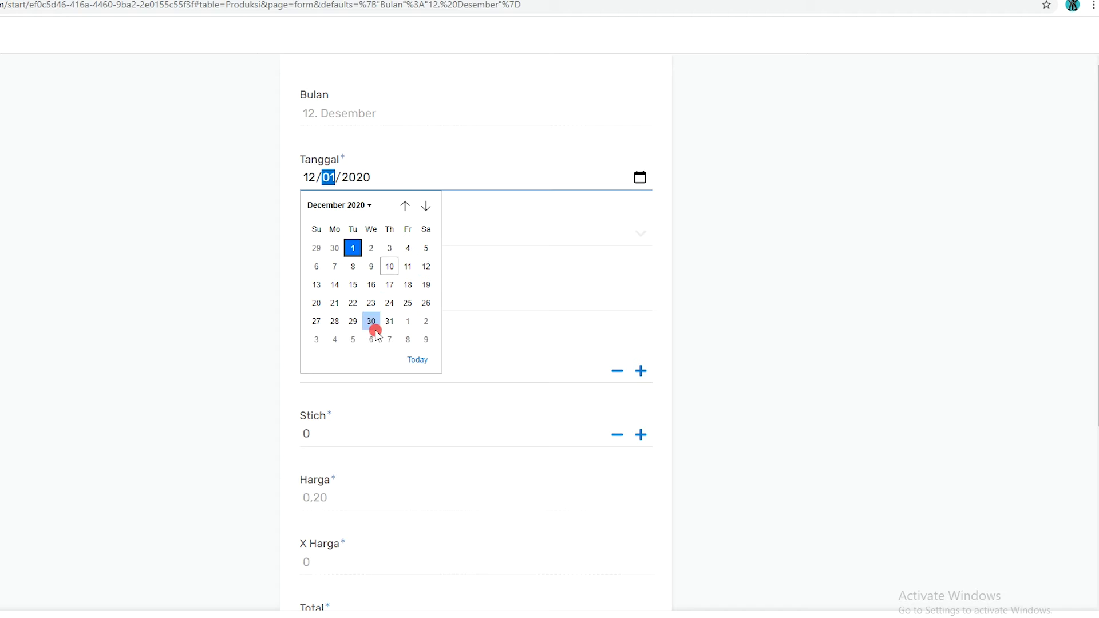
left_click(353, 284)
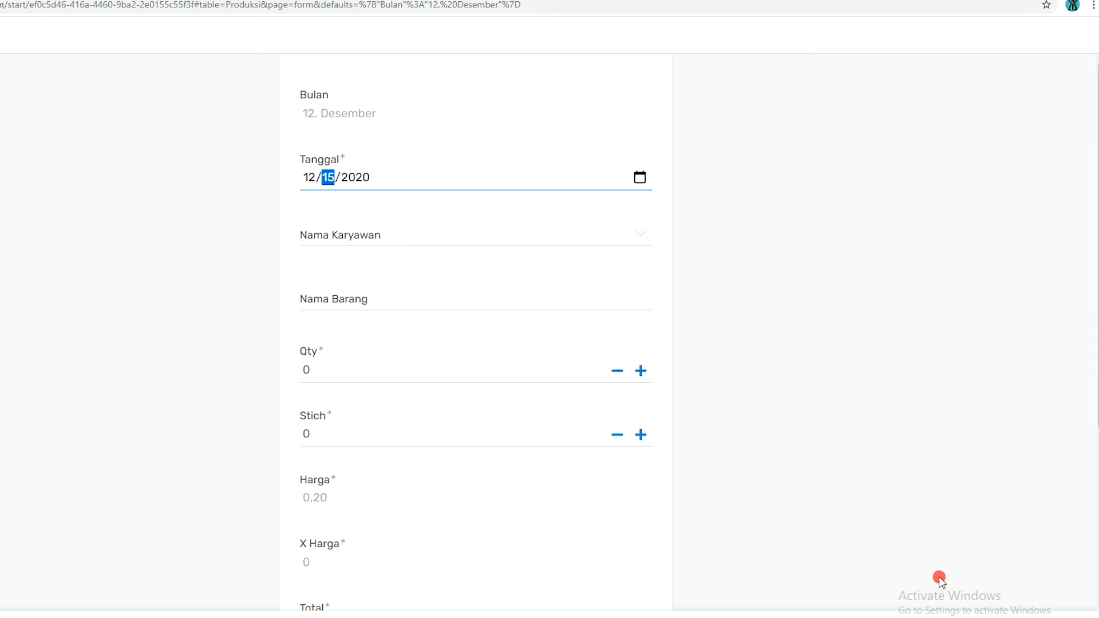
Choose the fifth employee among the existing ones as the entry's Nama Karyawan
left_click(354, 236)
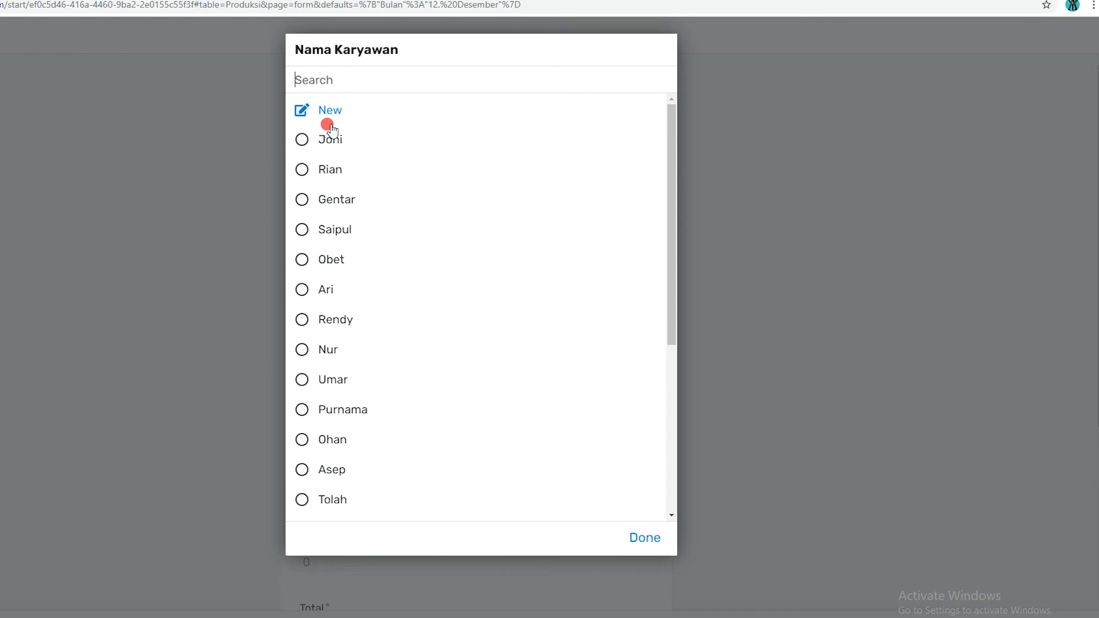
mouse_move(673, 216)
left_mouse_down()
mouse_move(671, 432)
mouse_move(670, 214)
left_mouse_up()
left_click_drag(671, 285, 673, 261)
left_click(300, 259)
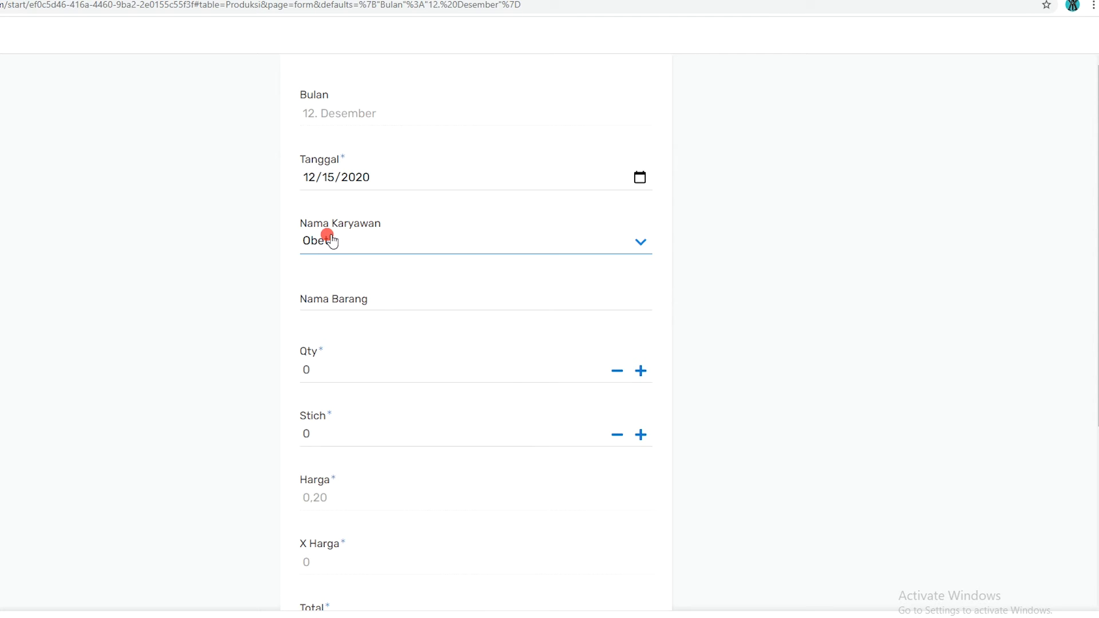
Enter BORDIR KAOS HITAM as the Nama Barang of the production entry
left_click(386, 293)
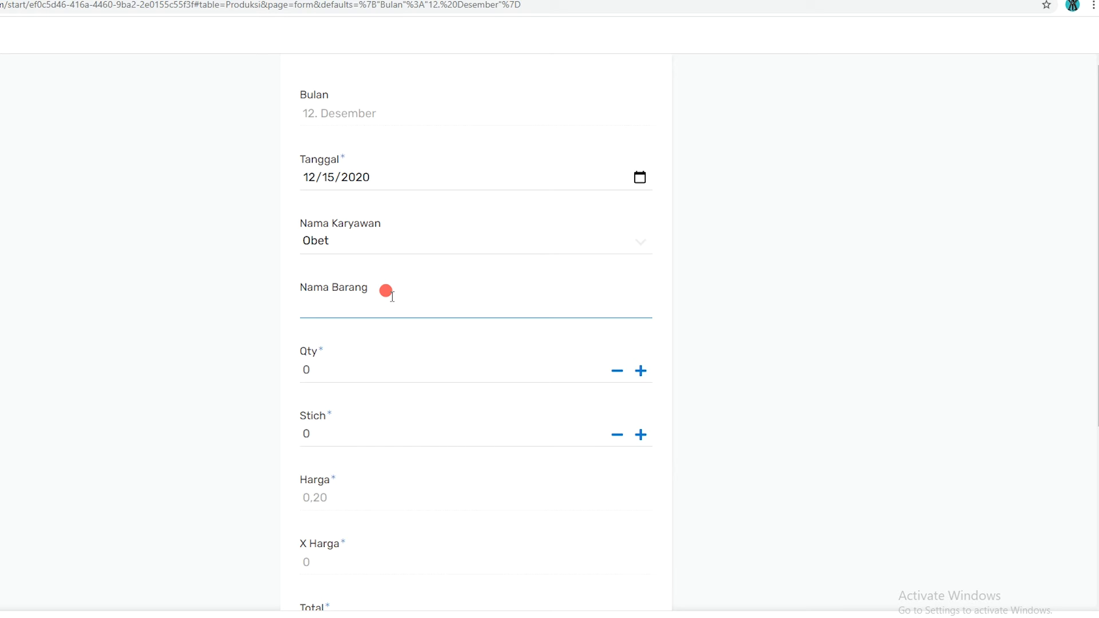
type("BORDIR KAOS POLUSI")
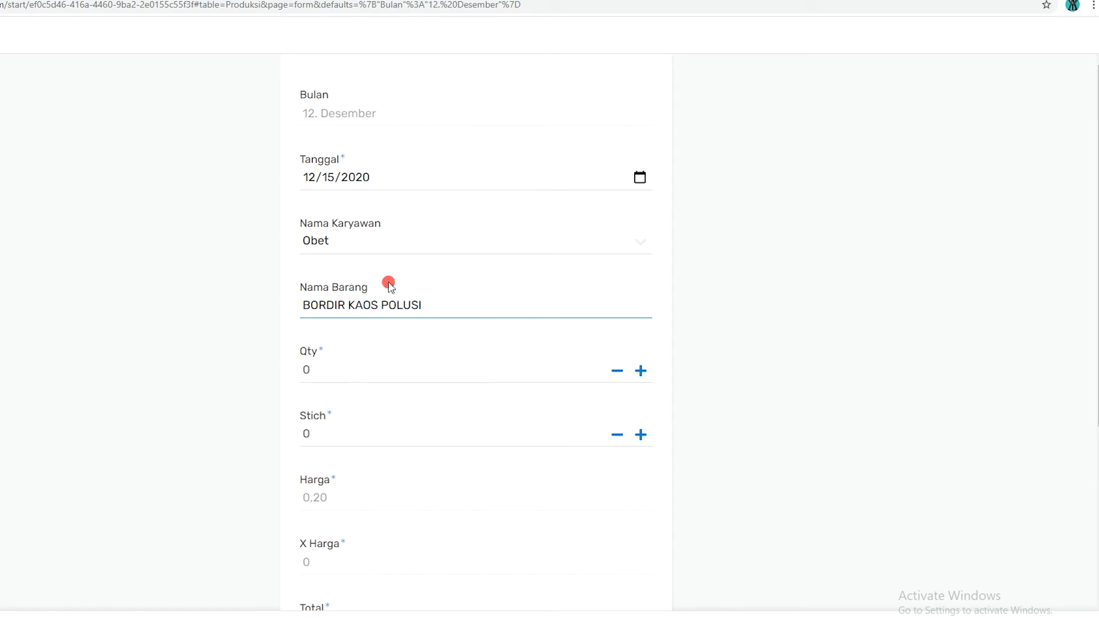
double_click(395, 304)
type("HITAM")
Set the production entry's Qty to 100 and its Stich to 75000 so the prices are recalculated
left_click(396, 375)
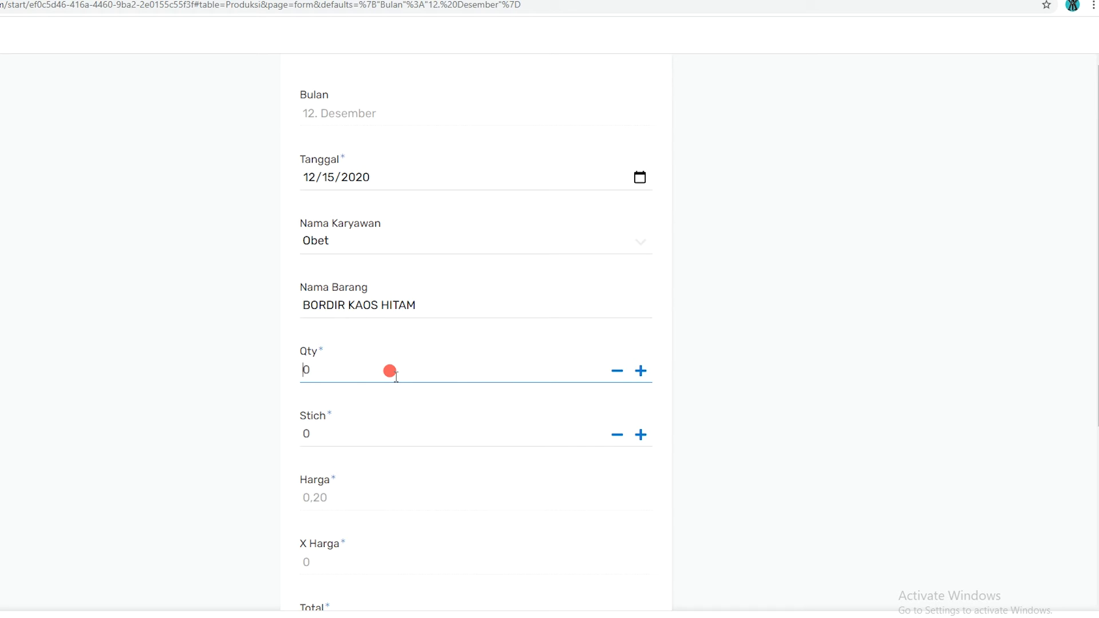
type("100")
left_click(382, 439)
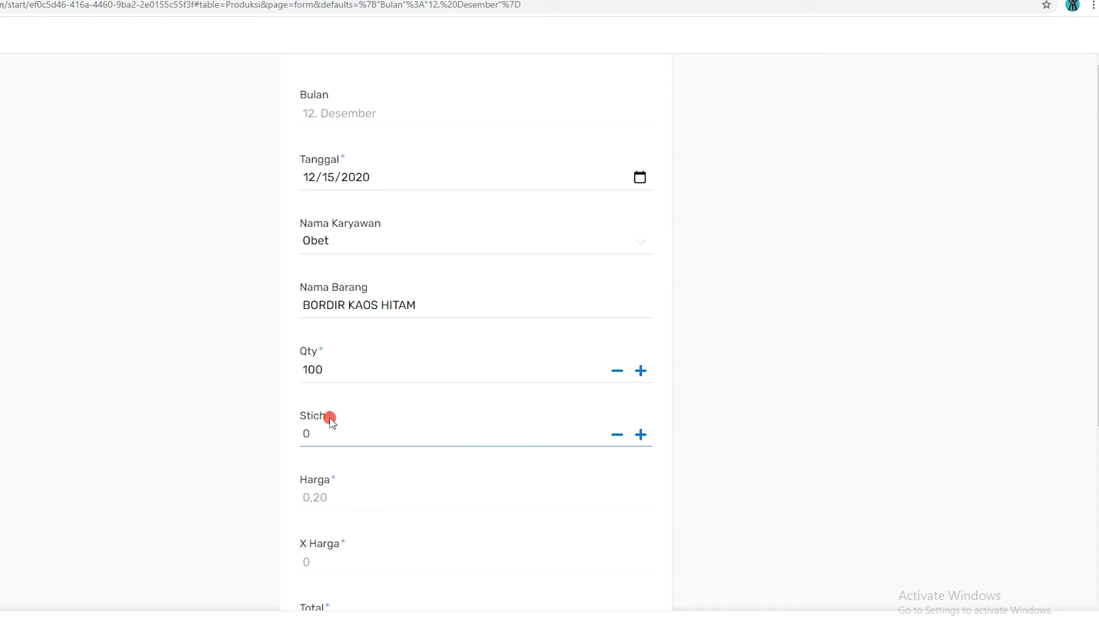
scroll(335, 427, "down", 1)
left_click(334, 363)
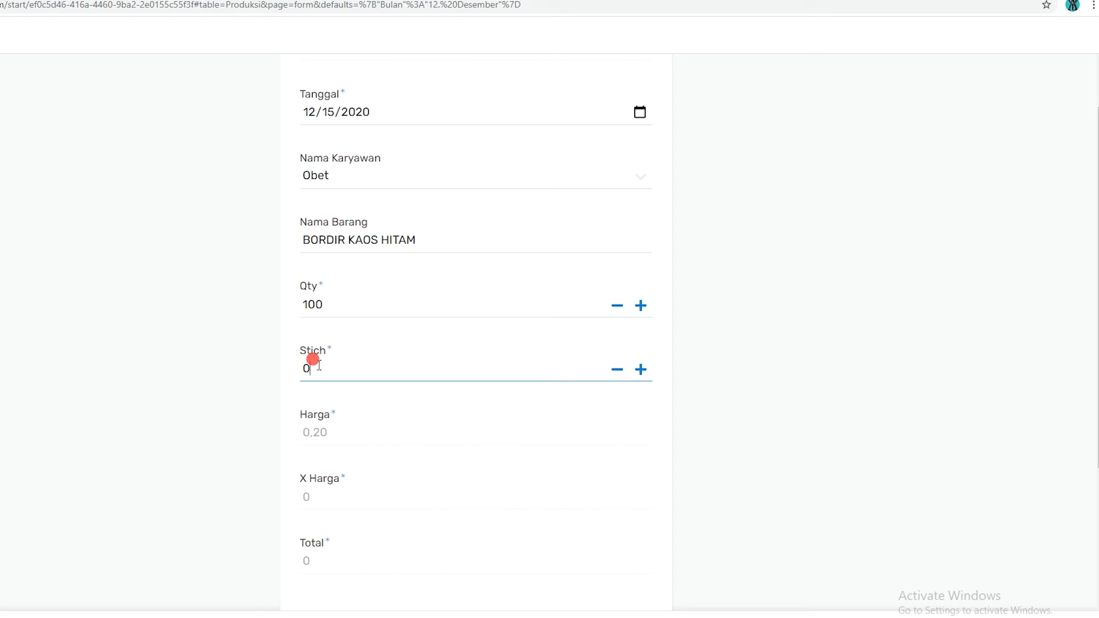
left_click_drag(302, 369, 316, 370)
type("75000")
scroll(499, 534, "down", 1)
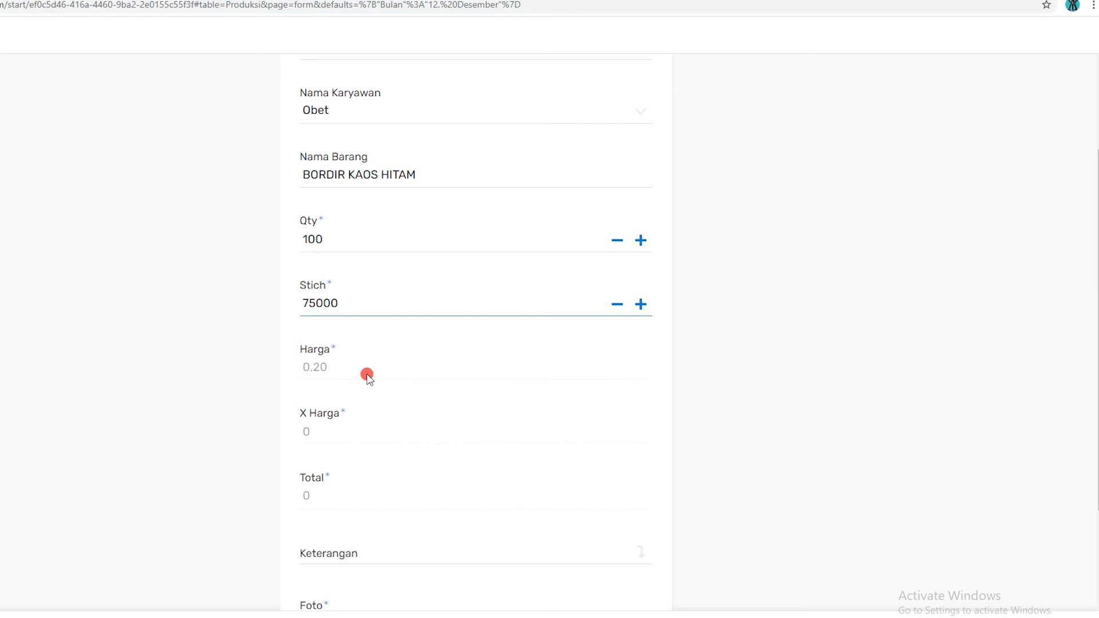
left_click(343, 433)
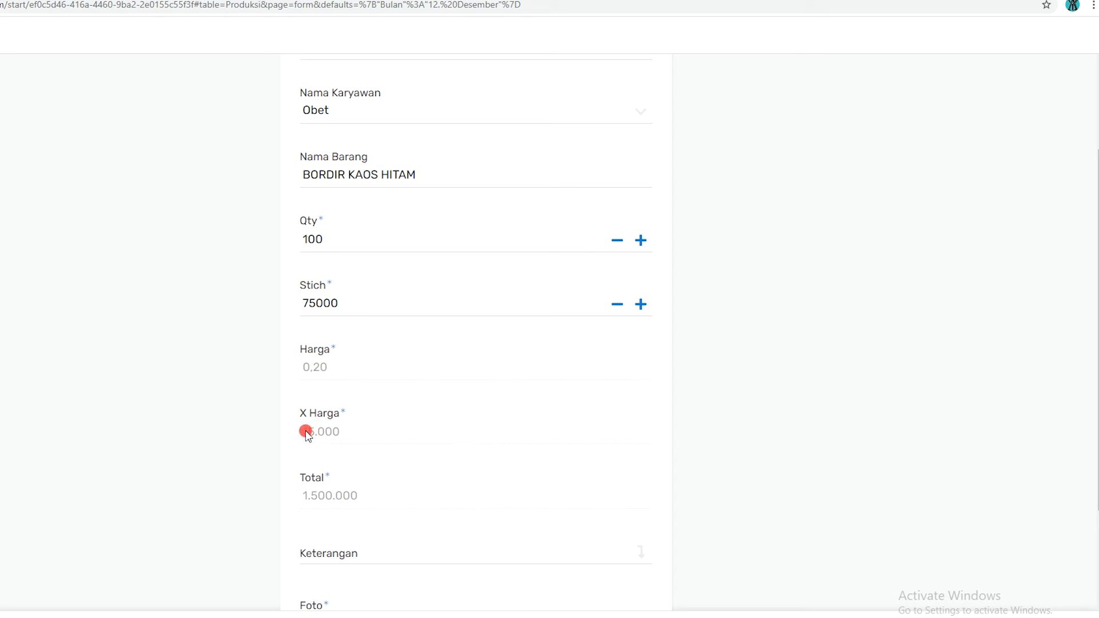
Check the calculated X Harga and Total, and enter KAOS JADI as the Keterangan
scroll(332, 408, "down", 1)
scroll(334, 286, "up", 1)
scroll(352, 318, "down", 1)
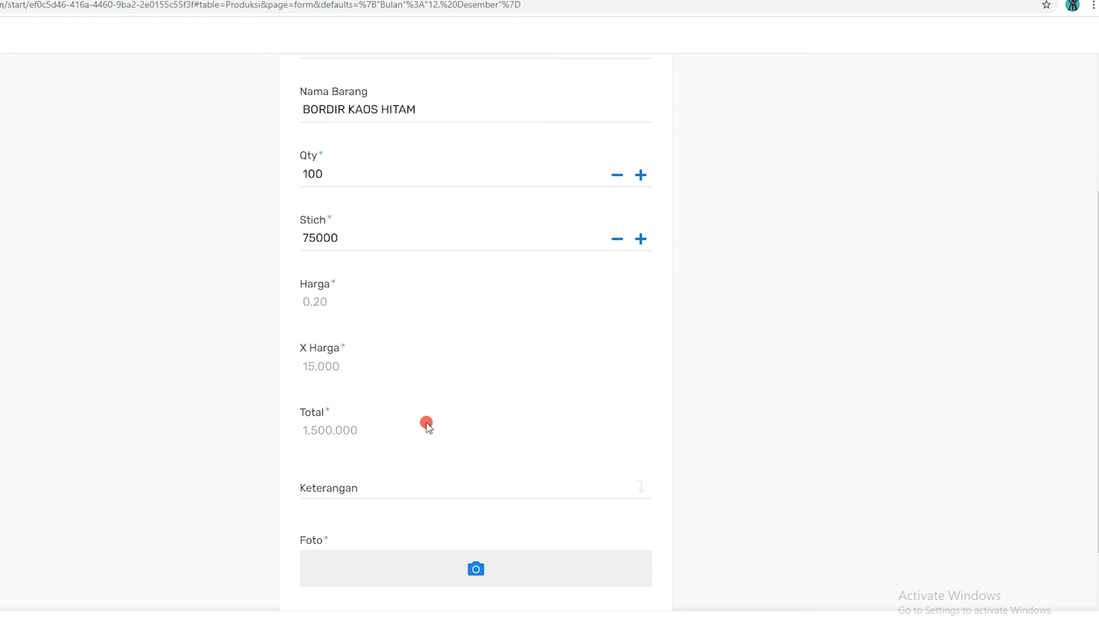
scroll(427, 425, "down", 1)
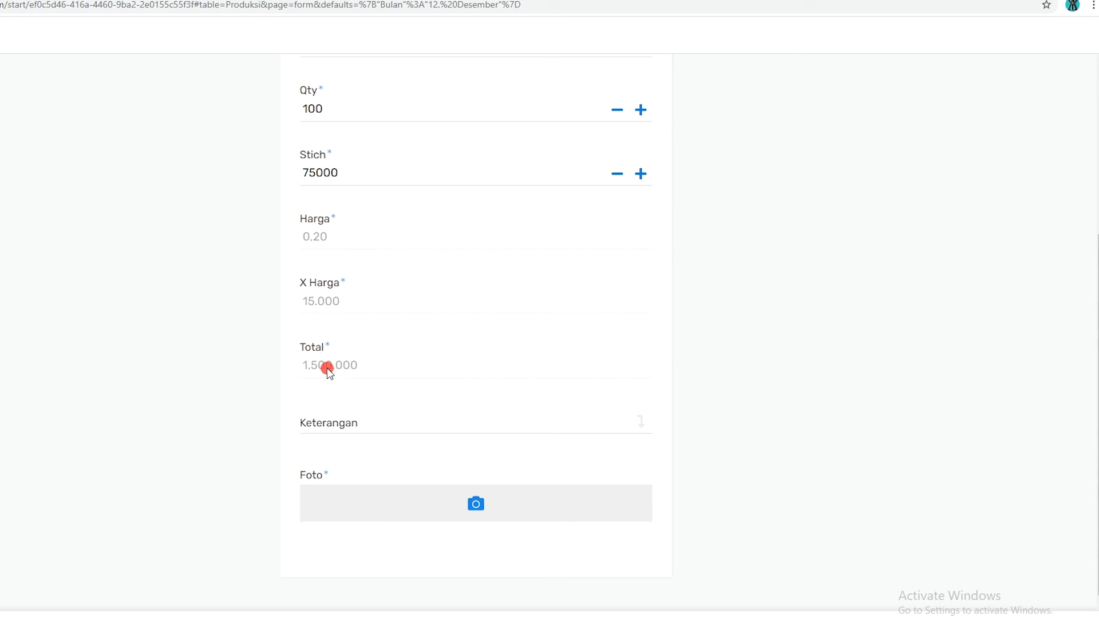
left_click(359, 414)
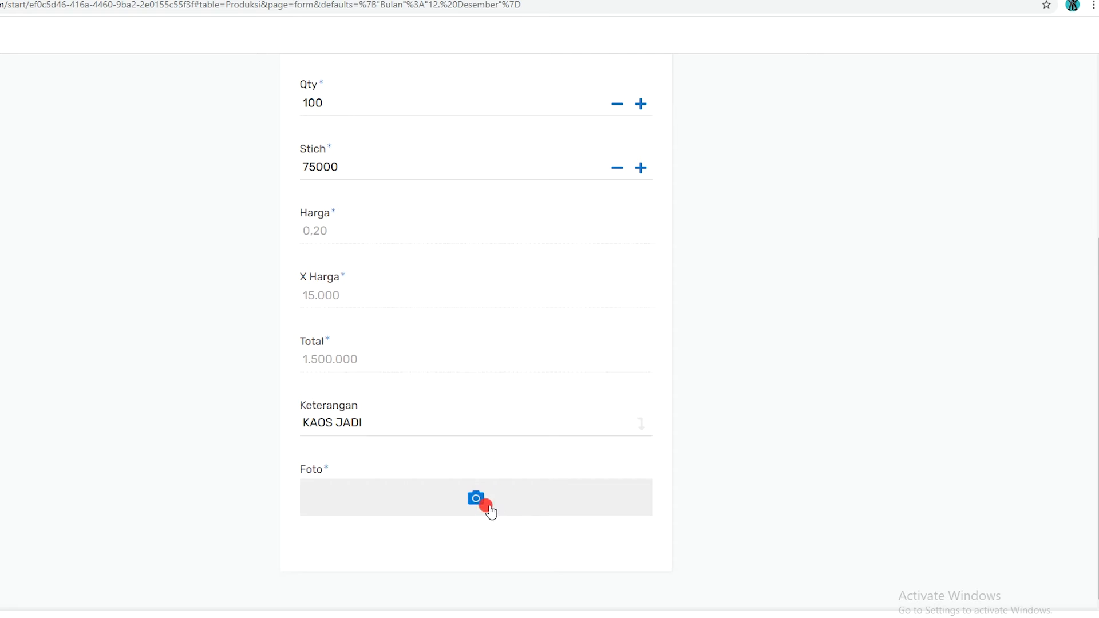
Attach the image PETA INDO BLKG feiya from the Pictures folder as the Foto and save the production entry
left_click(490, 506)
scroll(167, 363, "down", 2)
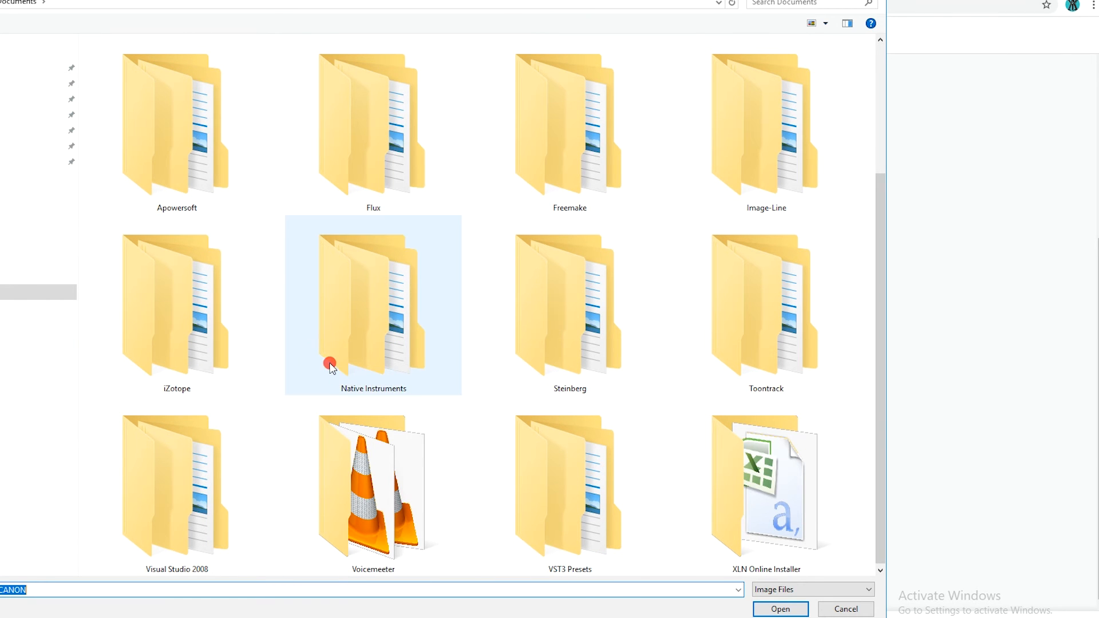
left_click_drag(879, 466, 893, 555)
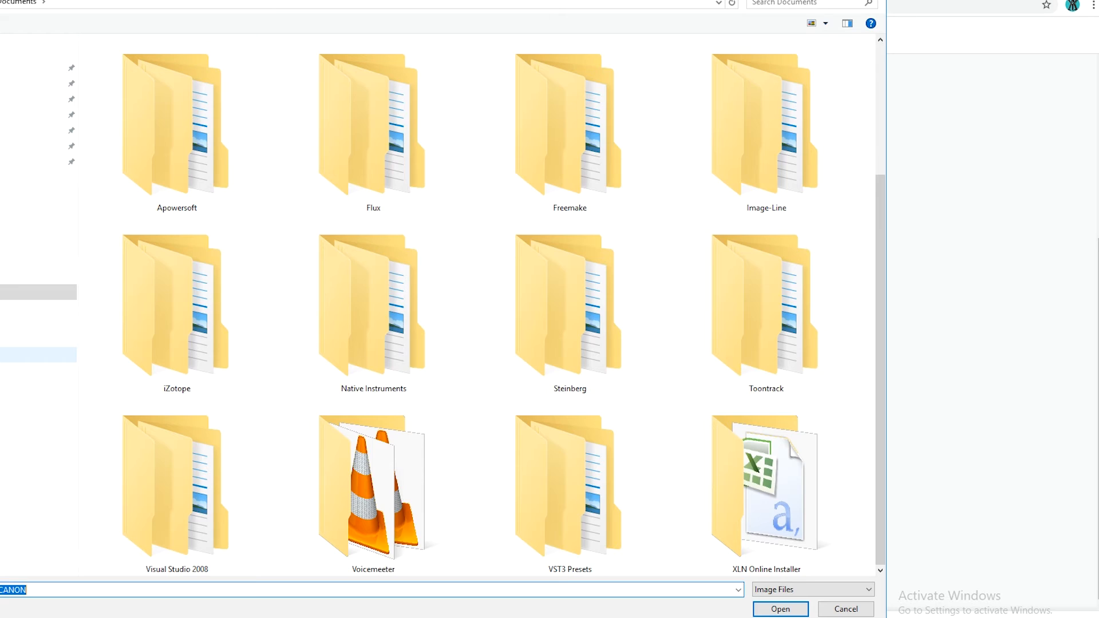
left_click(37, 355)
left_click(171, 77)
left_click(119, 64)
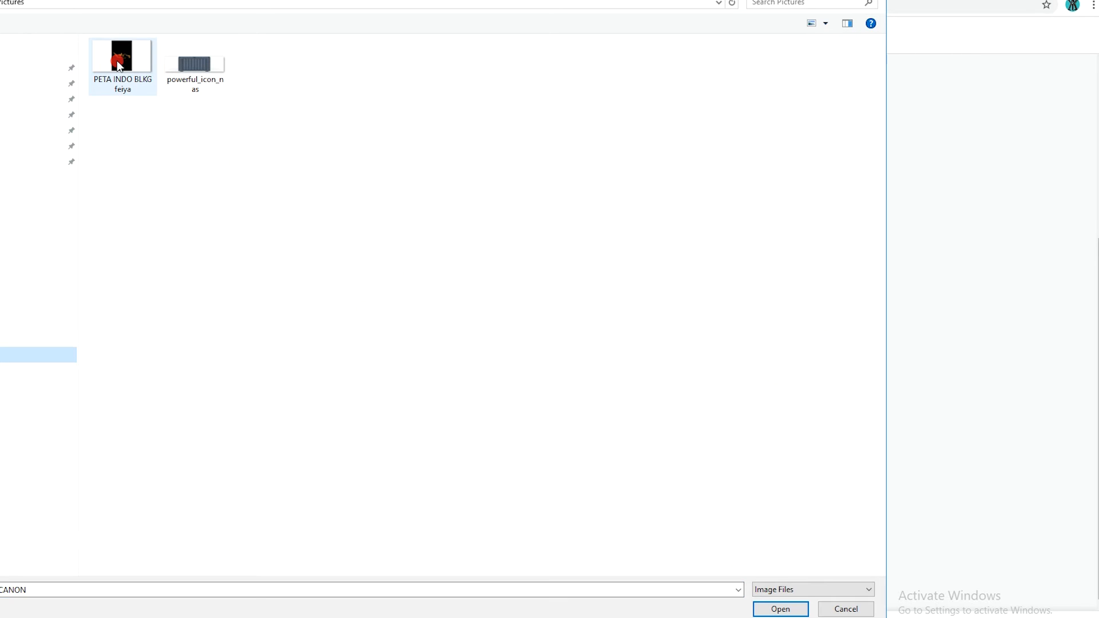
left_click(782, 609)
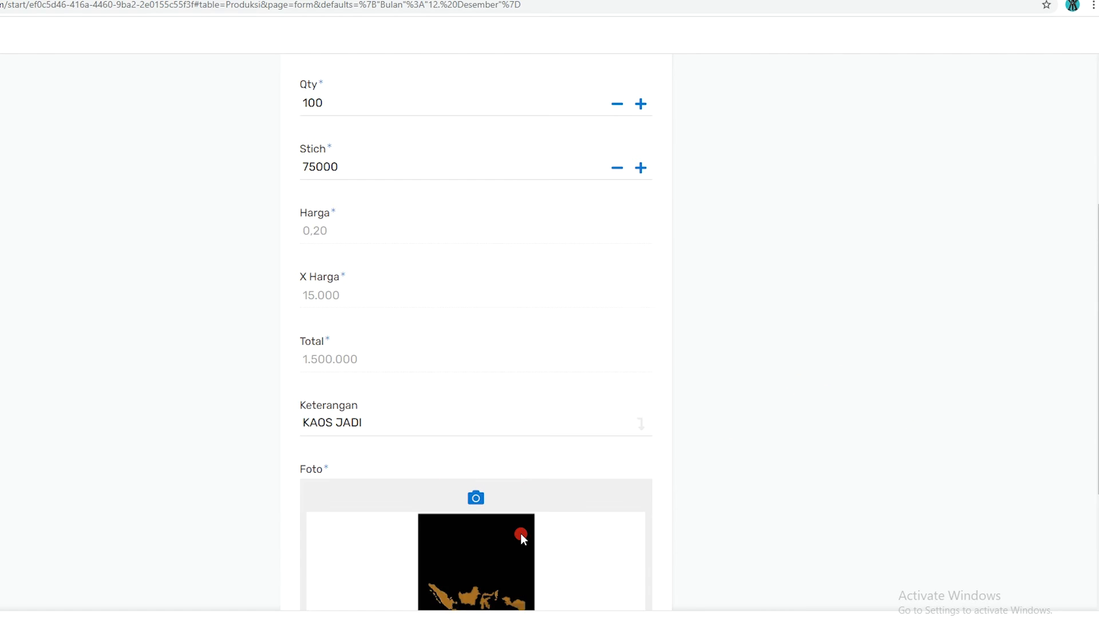
scroll(523, 538, "down", 3)
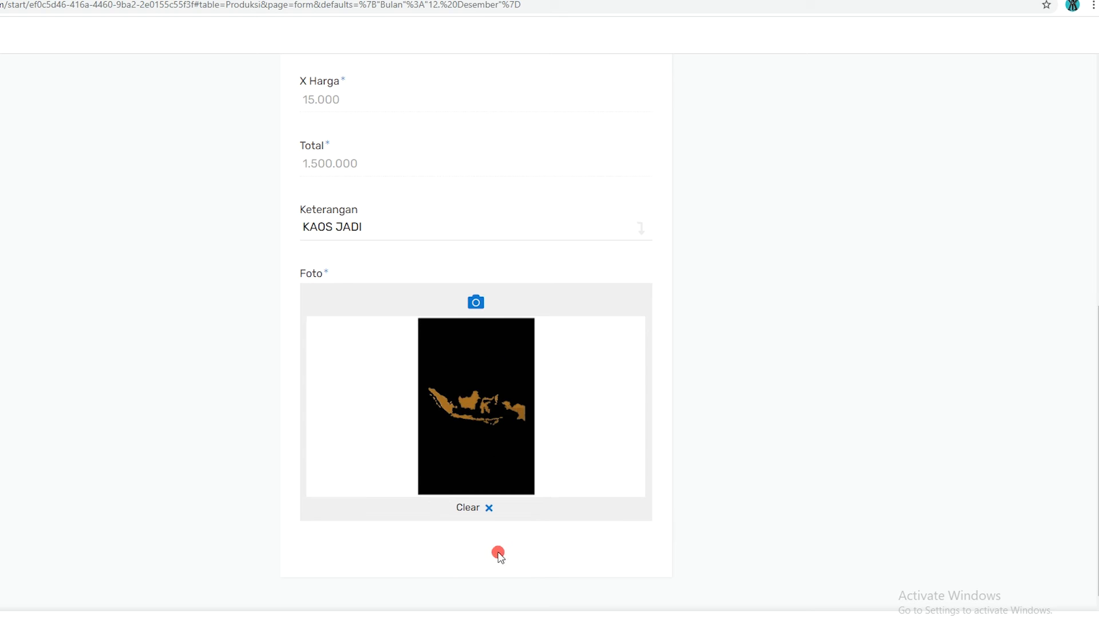
scroll(489, 527, "down", 1)
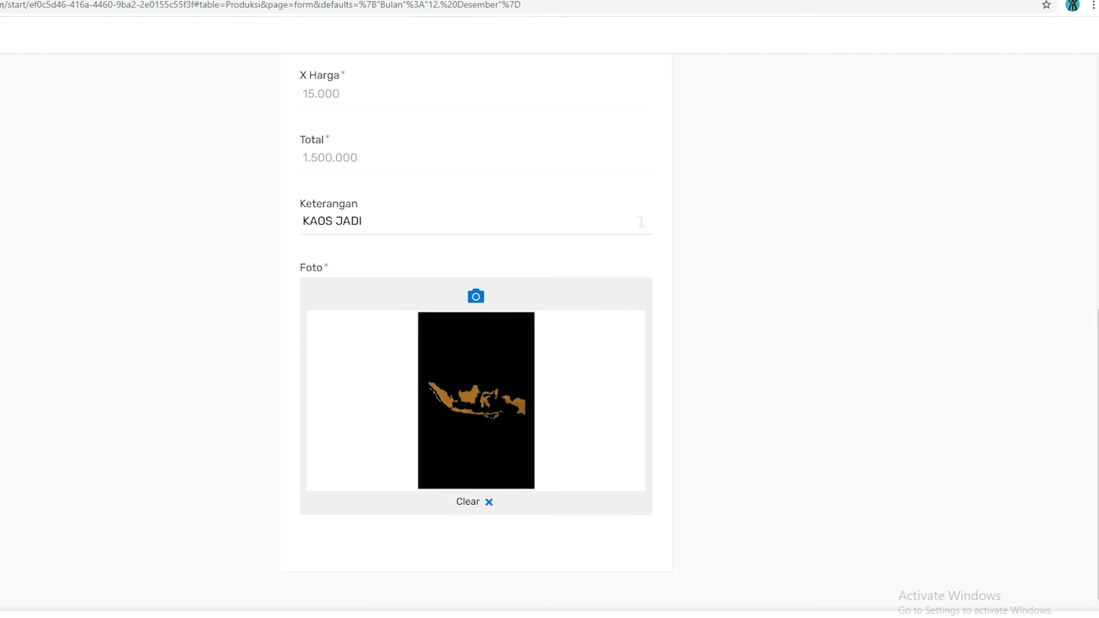
left_click(535, 616)
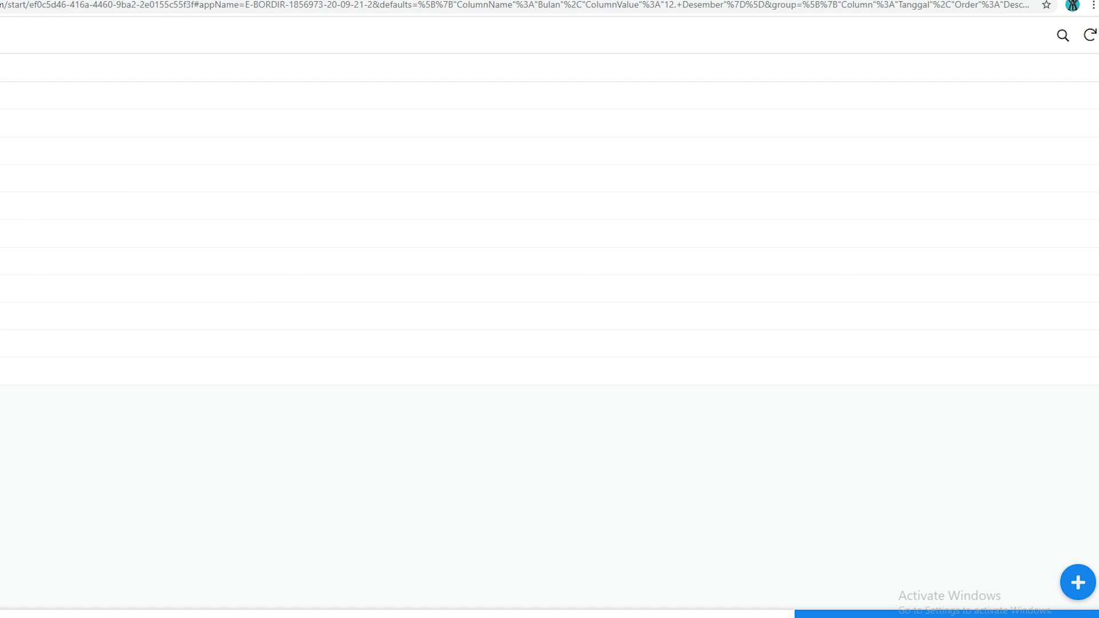
Reopen the 12. Desember production group and view the newly saved KAOS JADI record with its photo
left_click(598, 616)
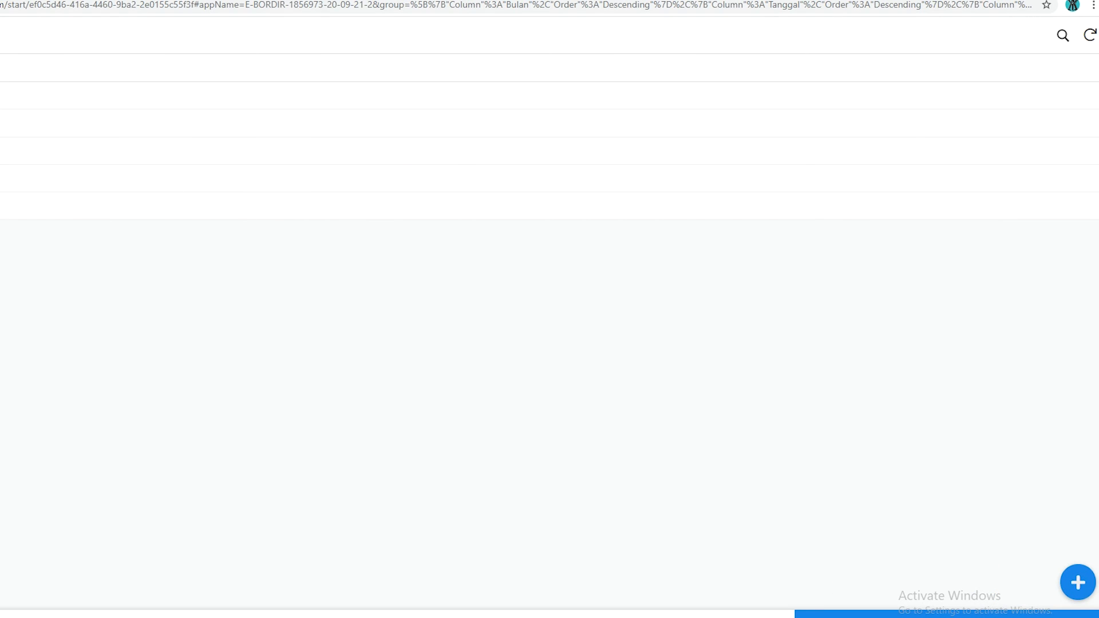
left_click(6, 124)
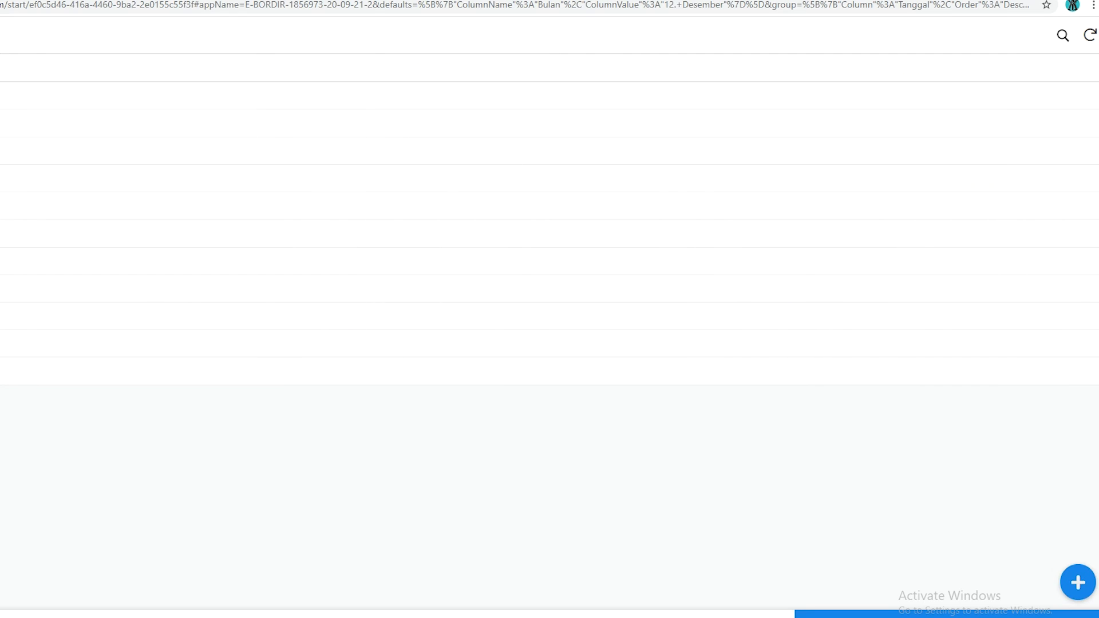
key("alt+Left")
left_click(549, 123)
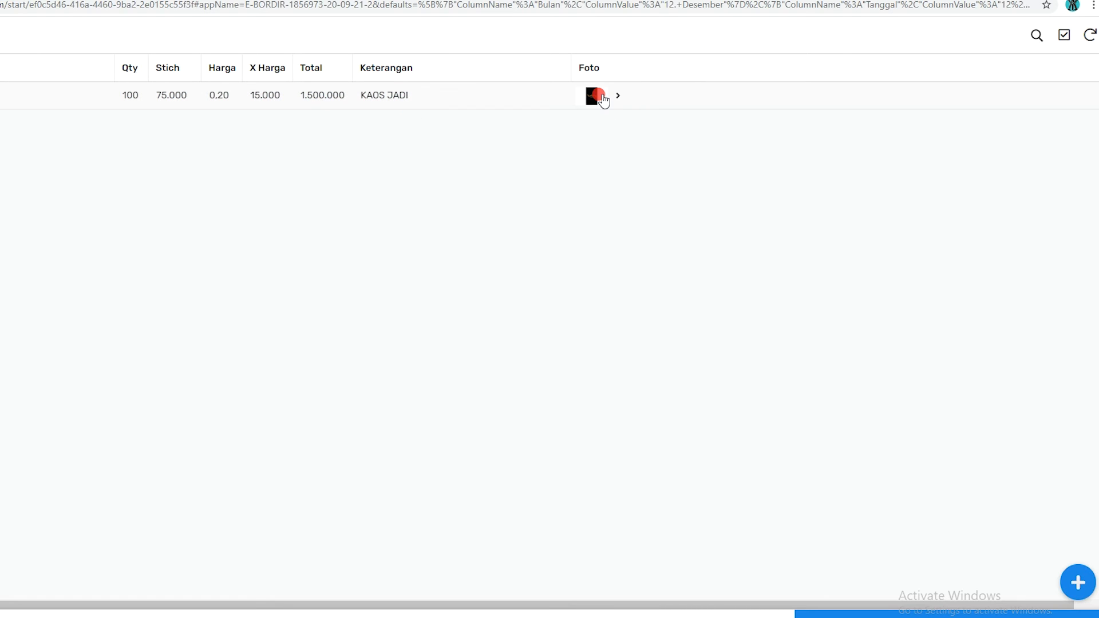
Inspect the KAOS JADI record's photo and row in the browser and return to the Produksi month list
left_click(602, 100)
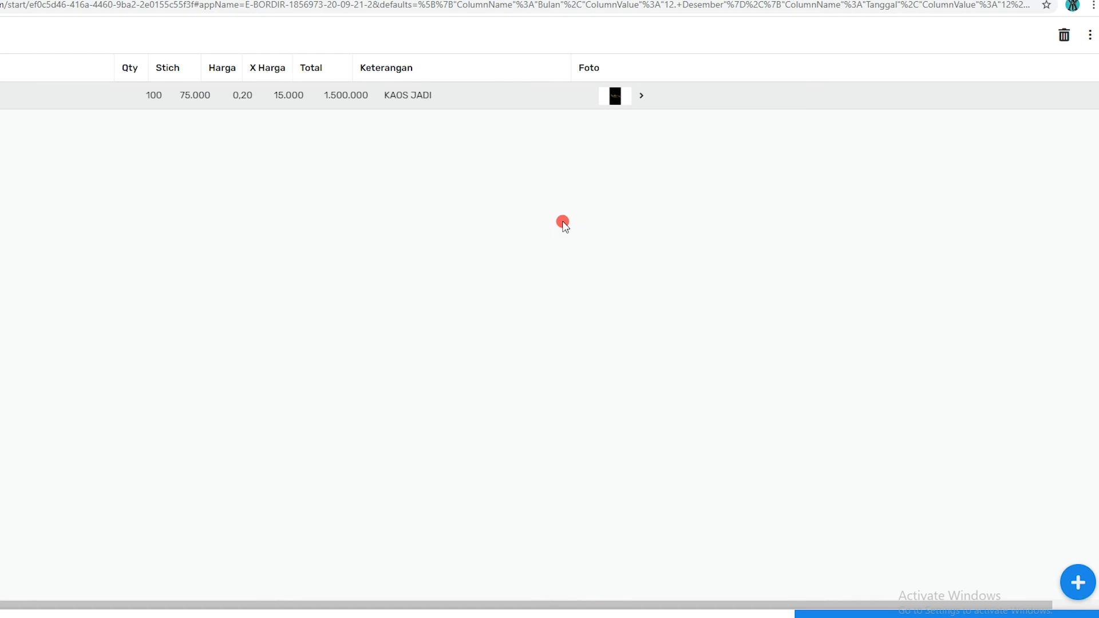
double_click(614, 98)
left_click(1, 96)
left_click(1, 96)
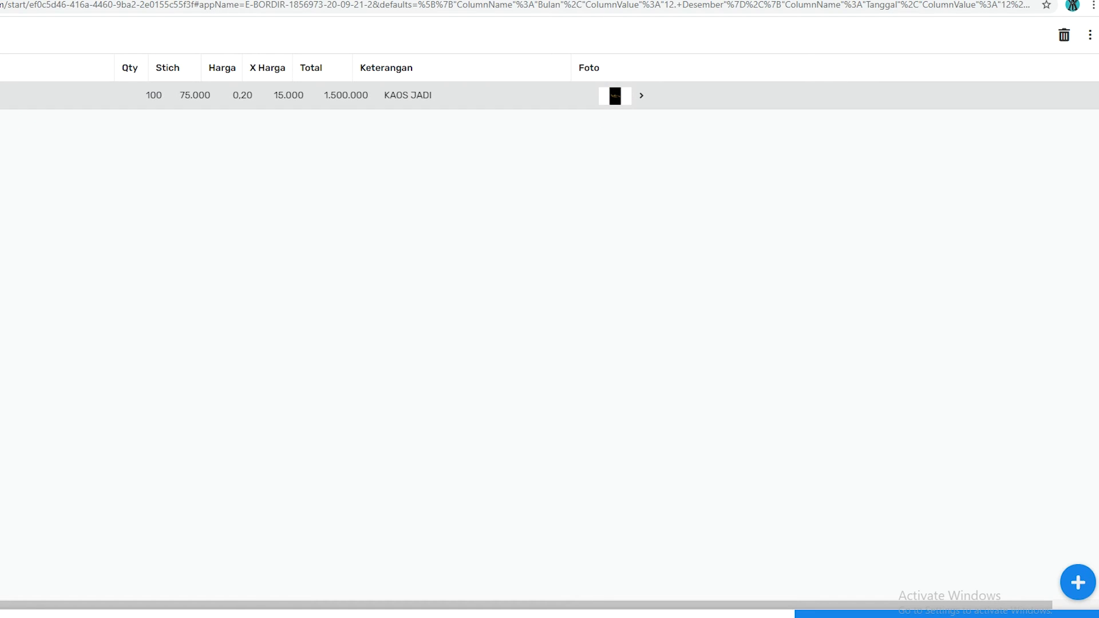
double_click(175, 91)
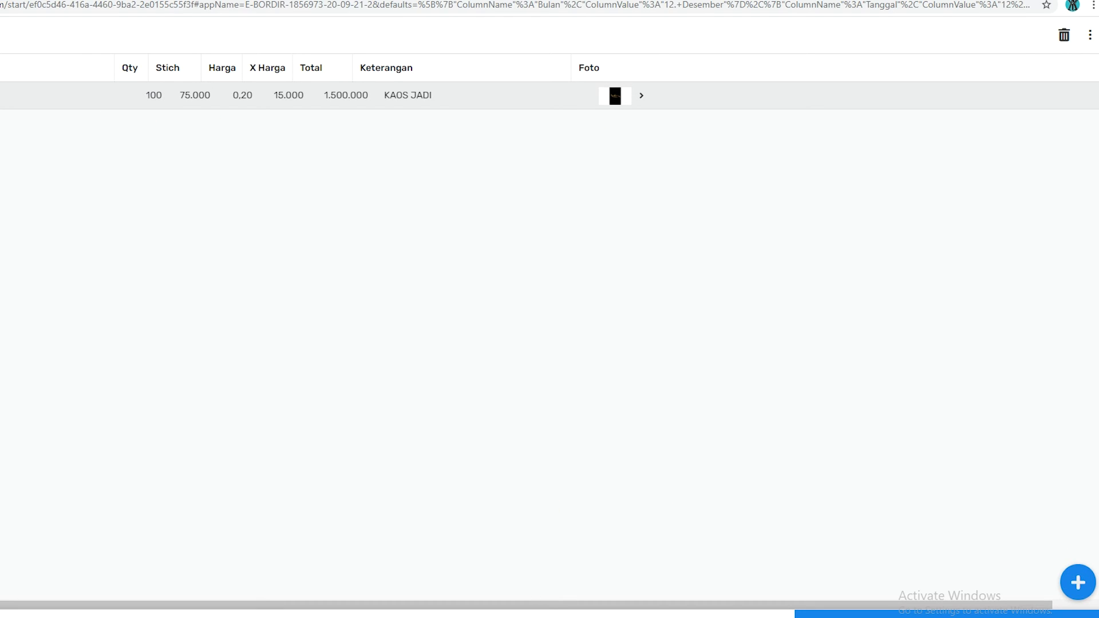
left_click(659, 617)
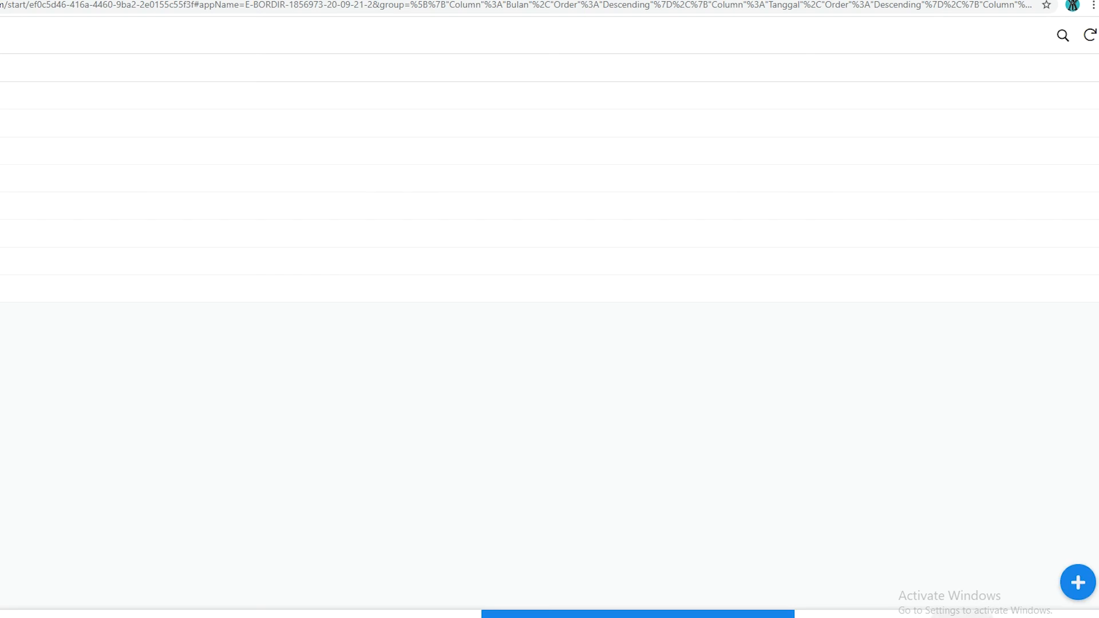
left_click(927, 616)
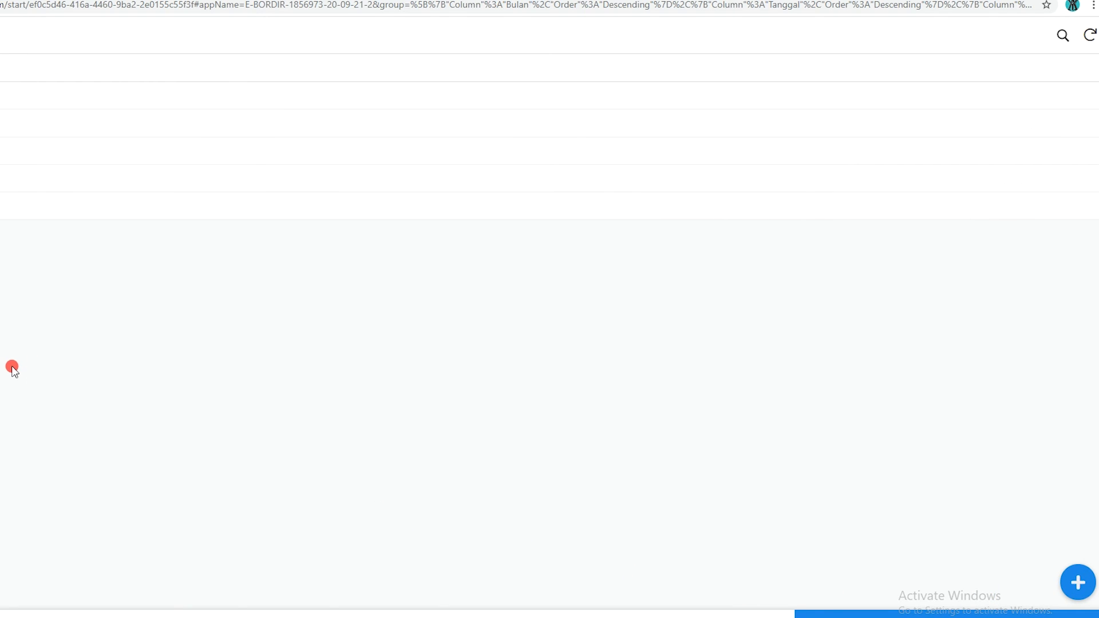
Switch to the mirrored phone, move its window to the middle of the screen and unlock the phone
left_click(484, 617)
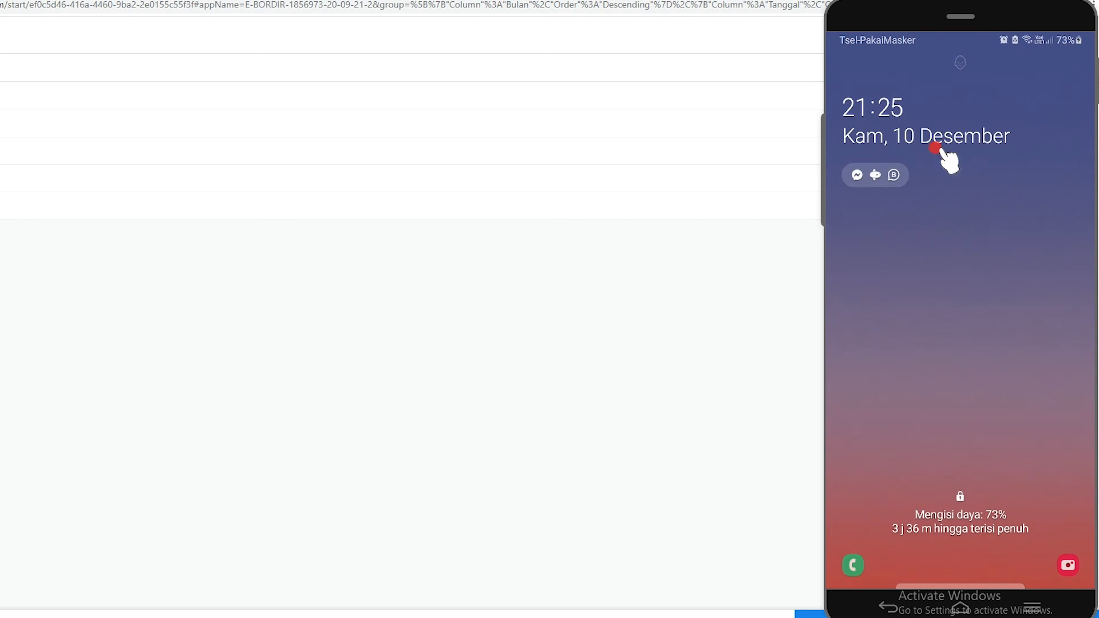
left_click_drag(934, 13, 588, 27)
left_click_drag(652, 395, 690, 338)
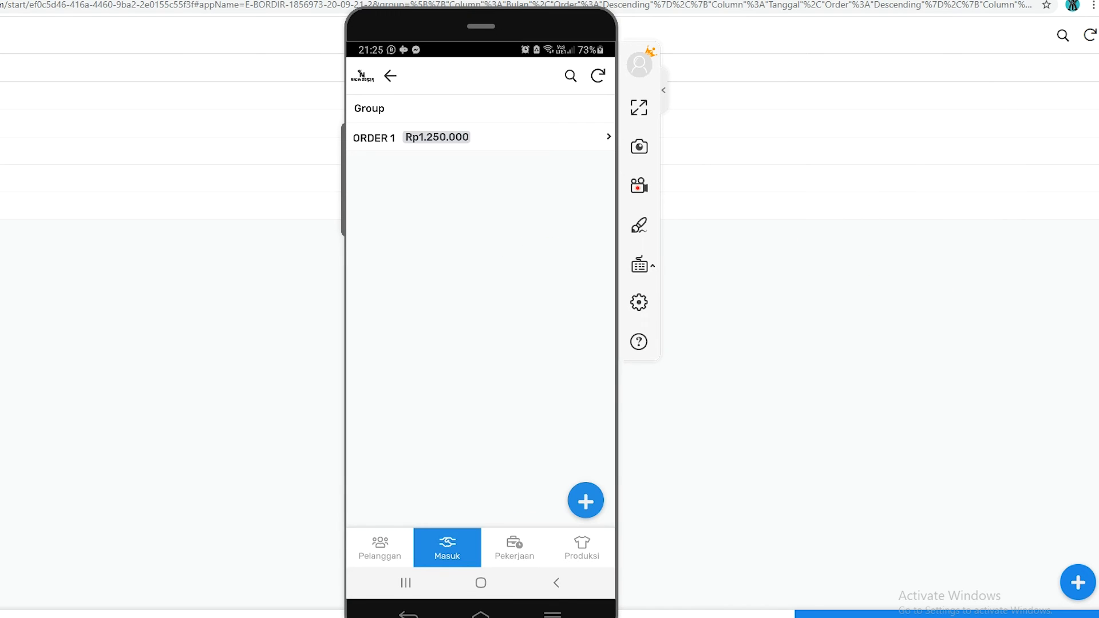
Open the 12. Desember production group on the phone and sync the app
left_click(571, 546)
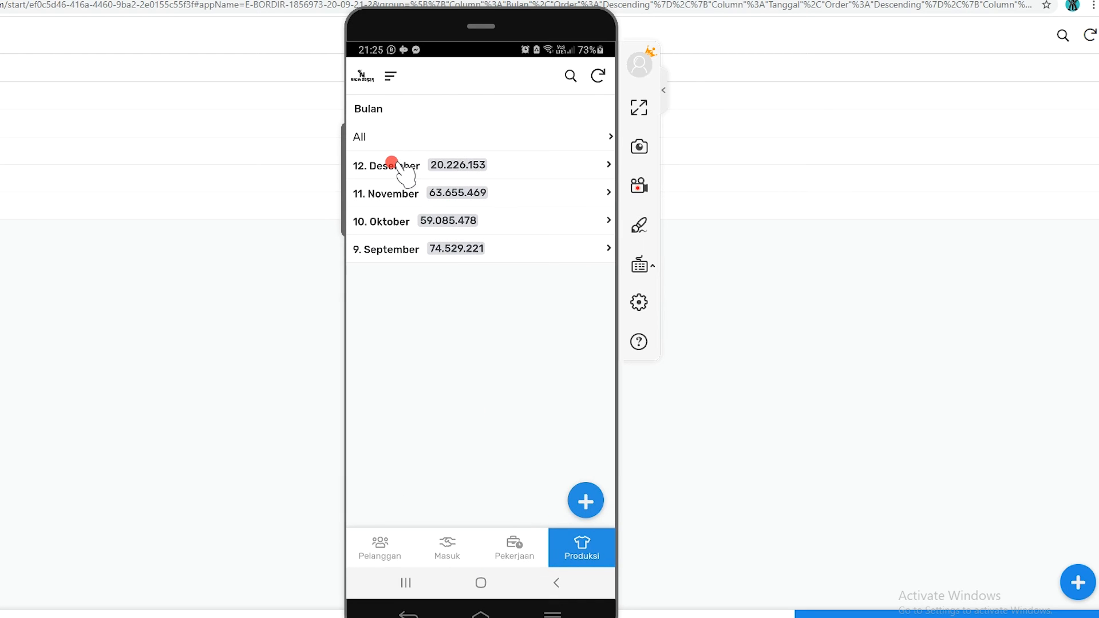
left_click(401, 166)
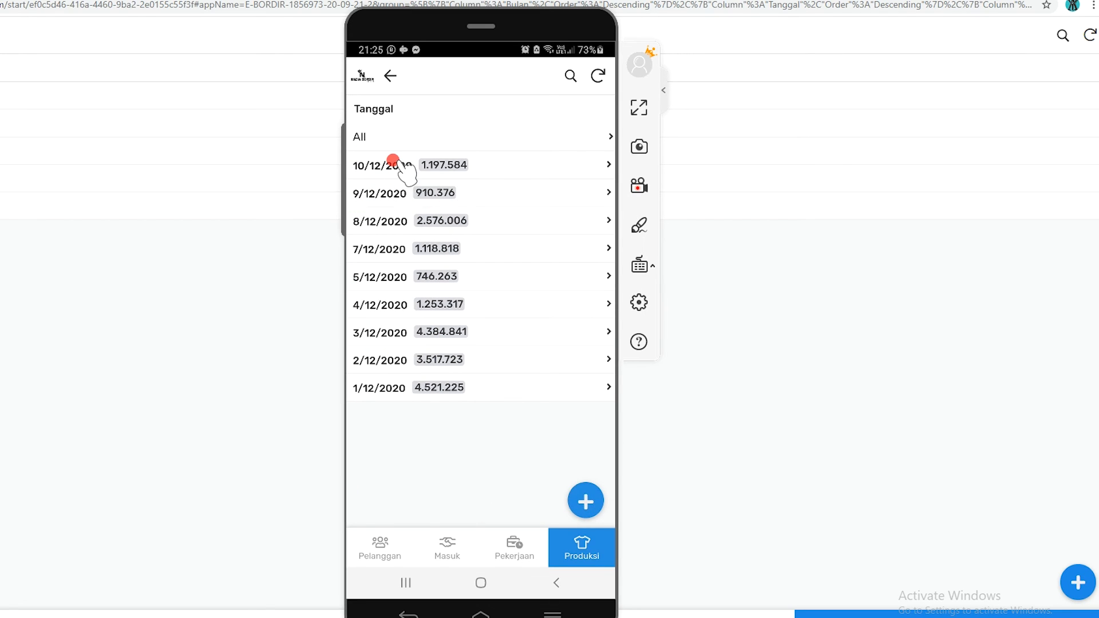
left_click(593, 76)
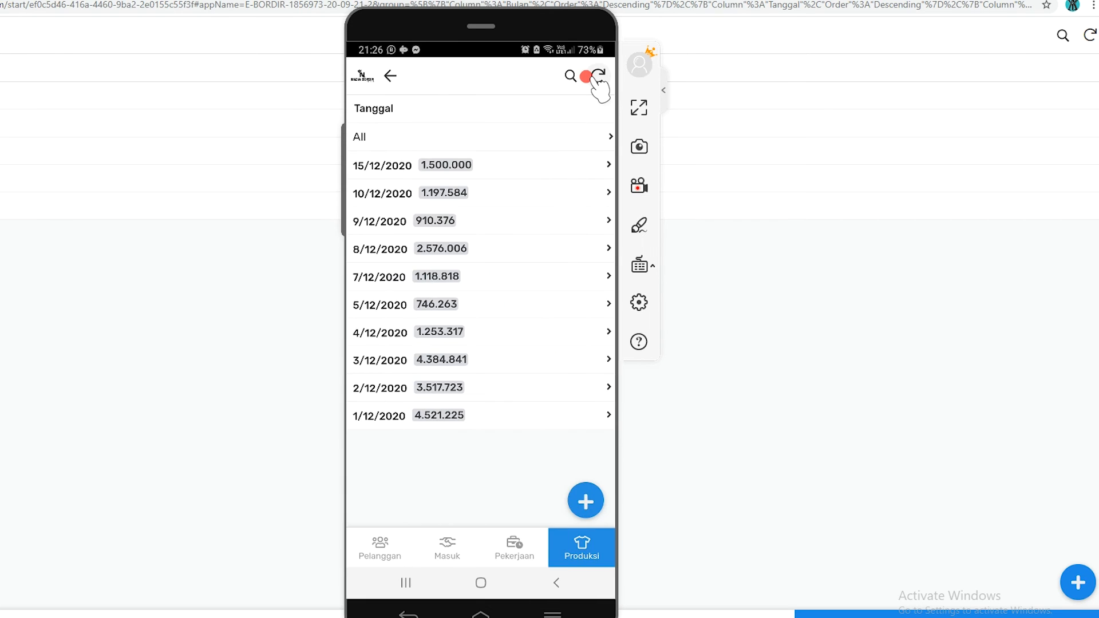
Open the BORDIR KAOS HITAM record under 15/12/2020 on the phone and review its photo and details
left_click(379, 168)
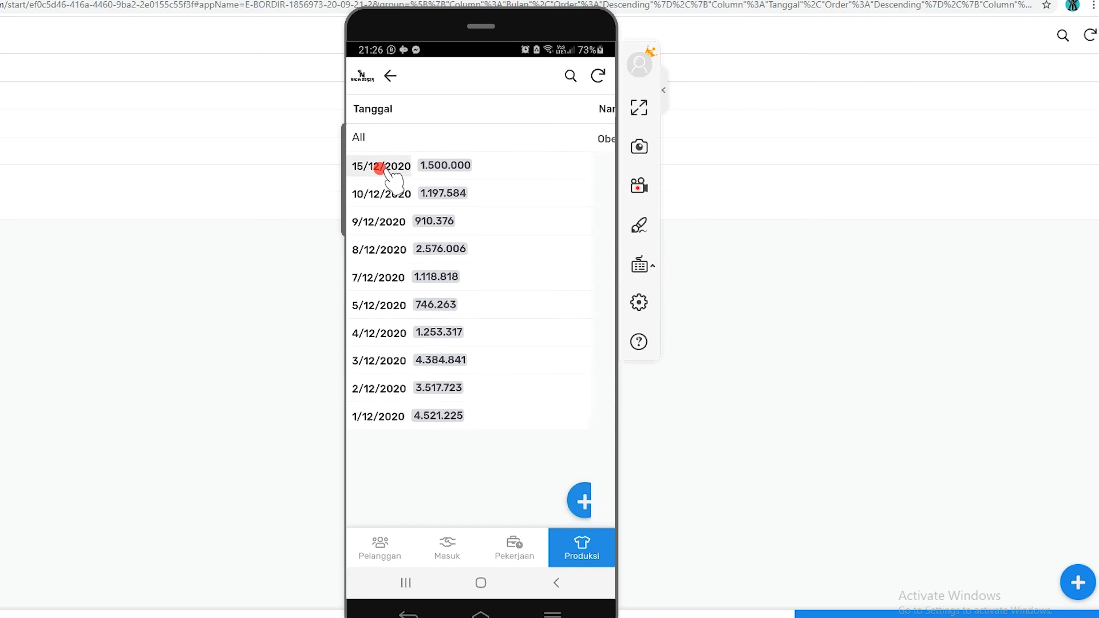
left_click(448, 132)
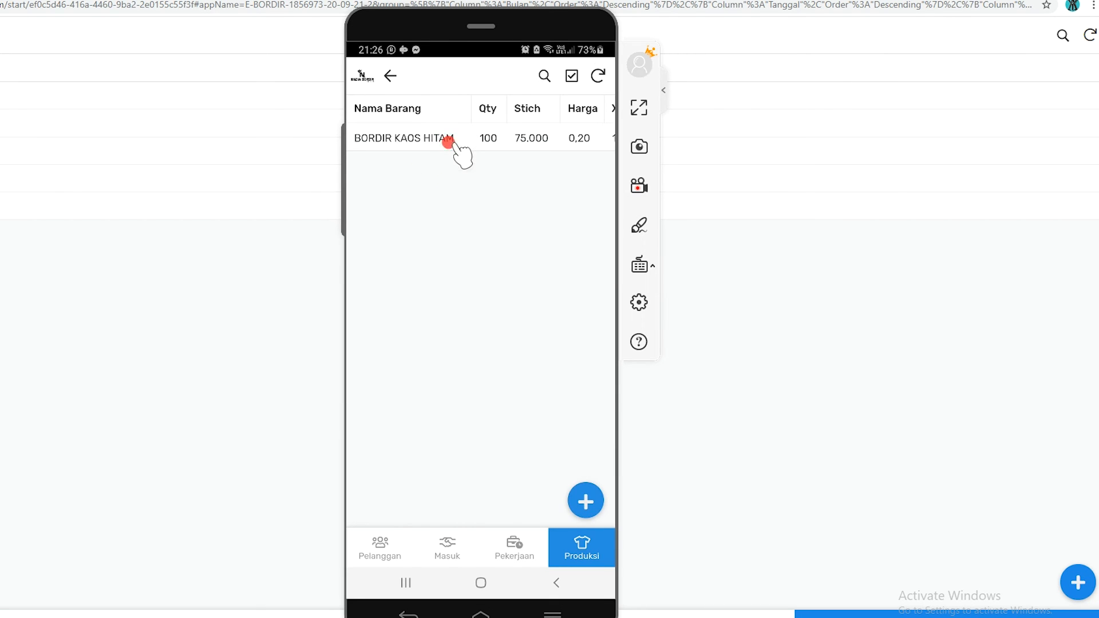
left_click(448, 142)
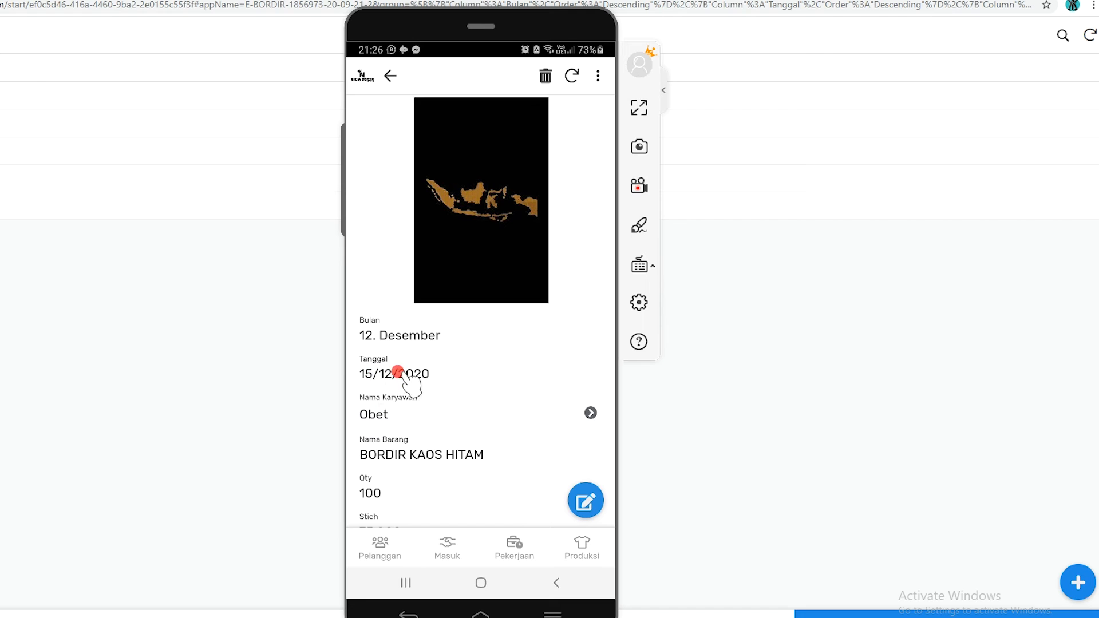
left_click_drag(472, 415, 501, 271)
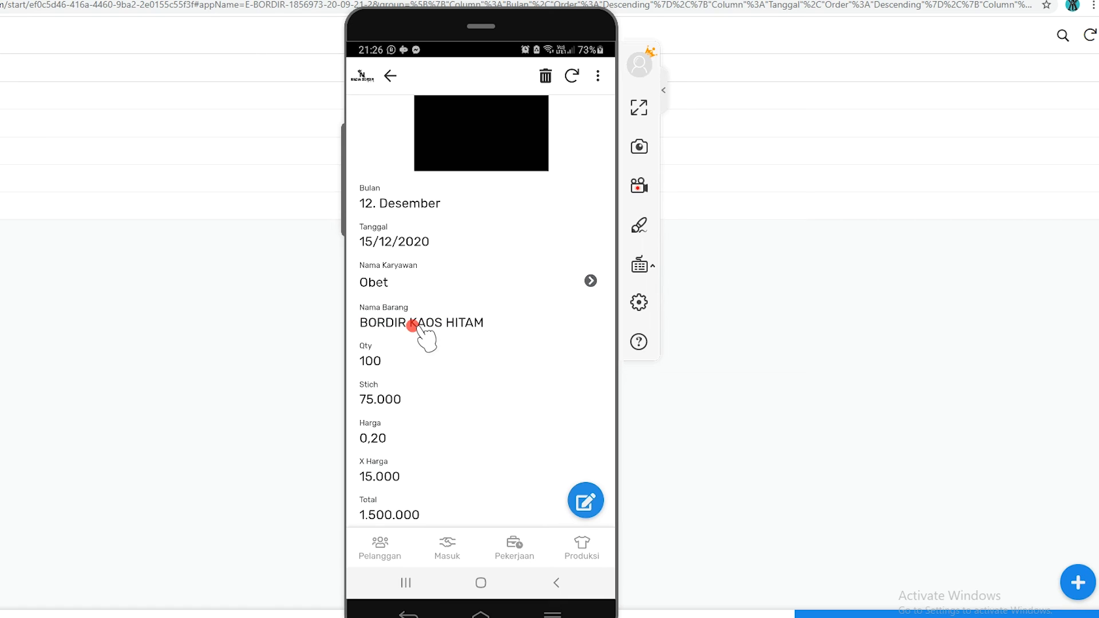
left_click_drag(480, 344, 422, 282)
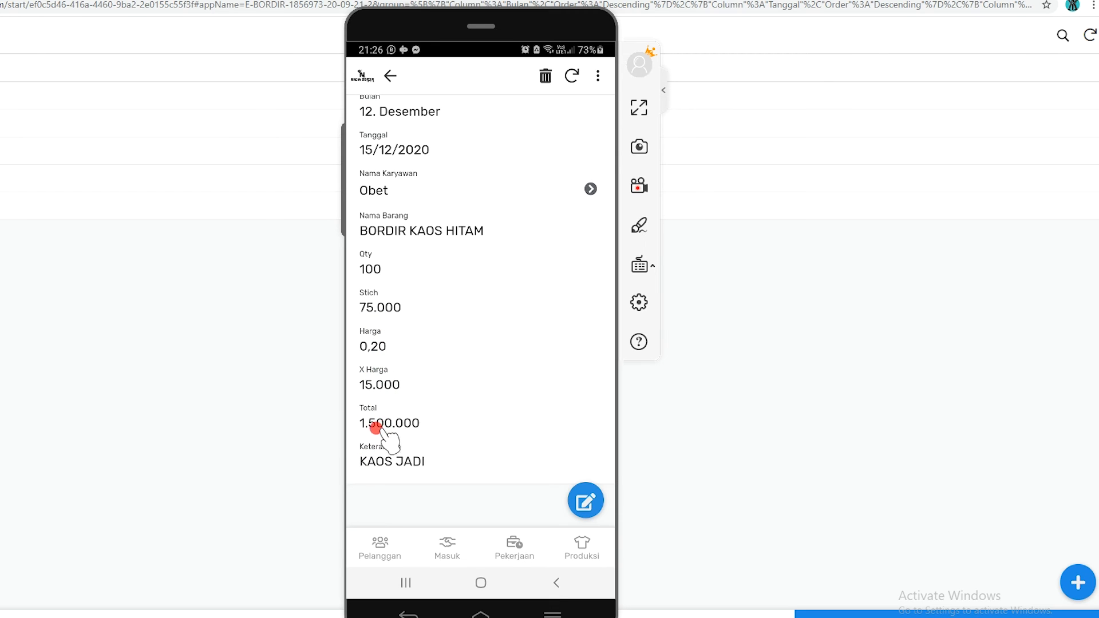
scroll(441, 401, "up", 5)
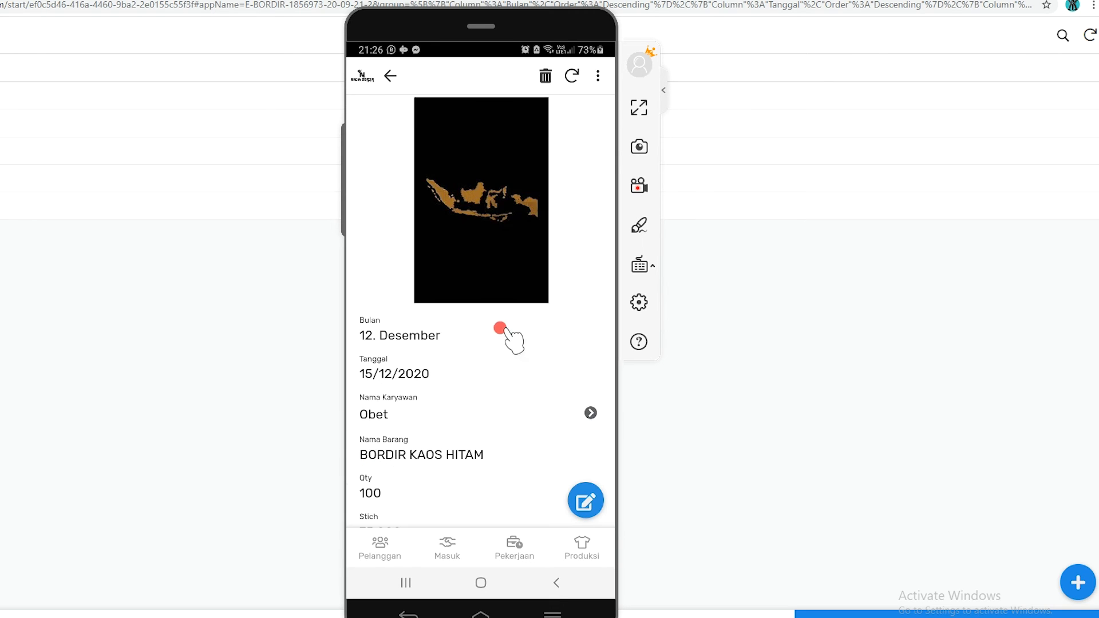
scroll(573, 395, "down", 5)
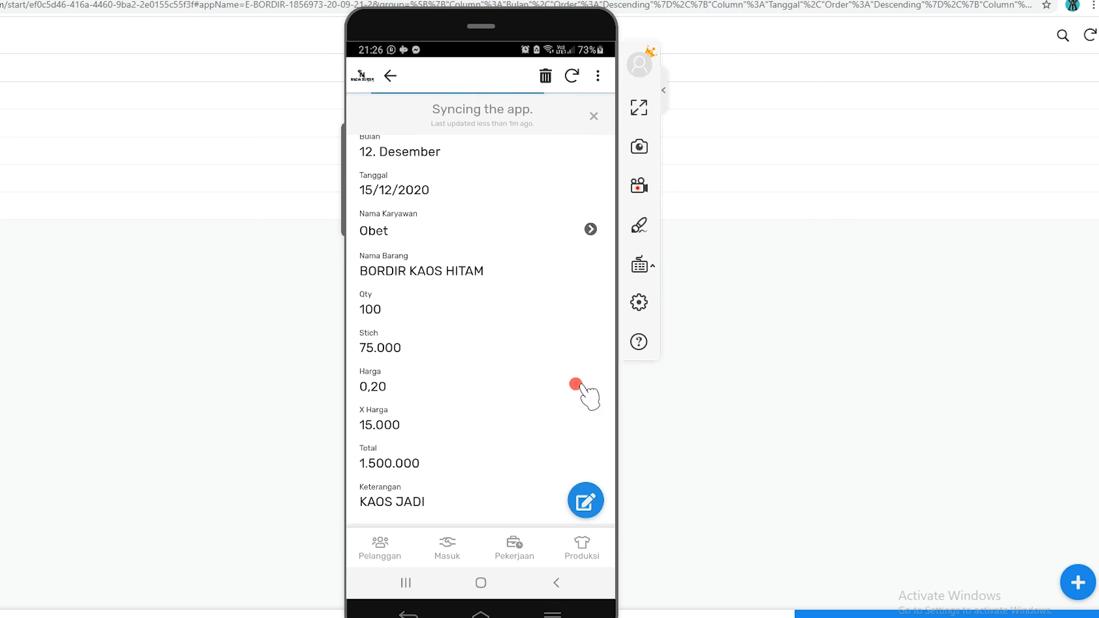
scroll(504, 241, "up", 5)
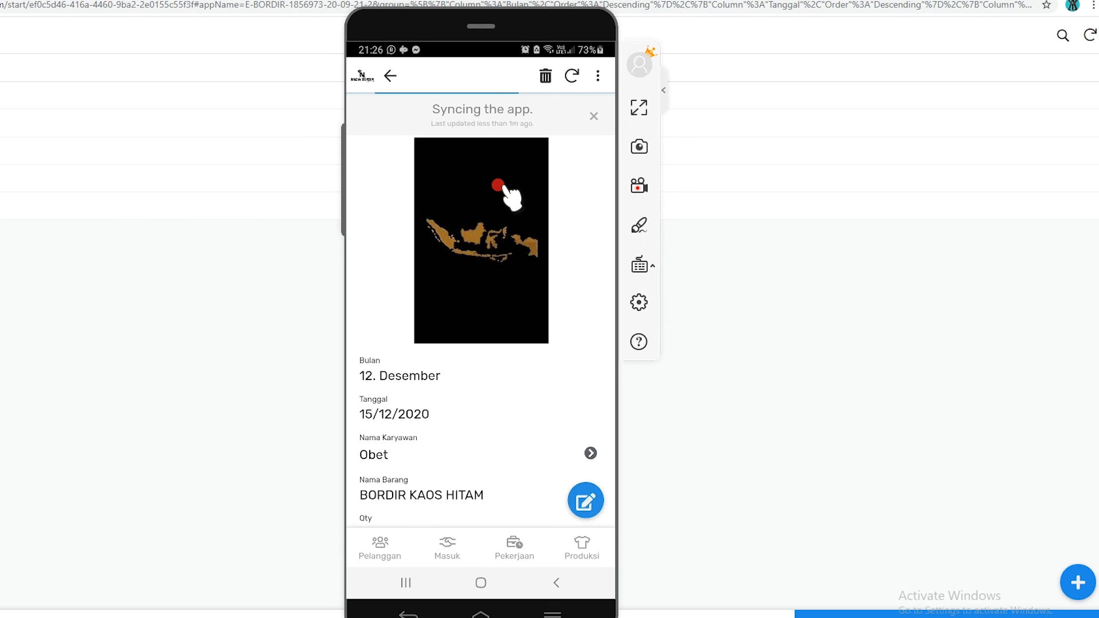
Open the BORDIR KAOS HITAM record for editing and clear its current Foto
left_click(583, 500)
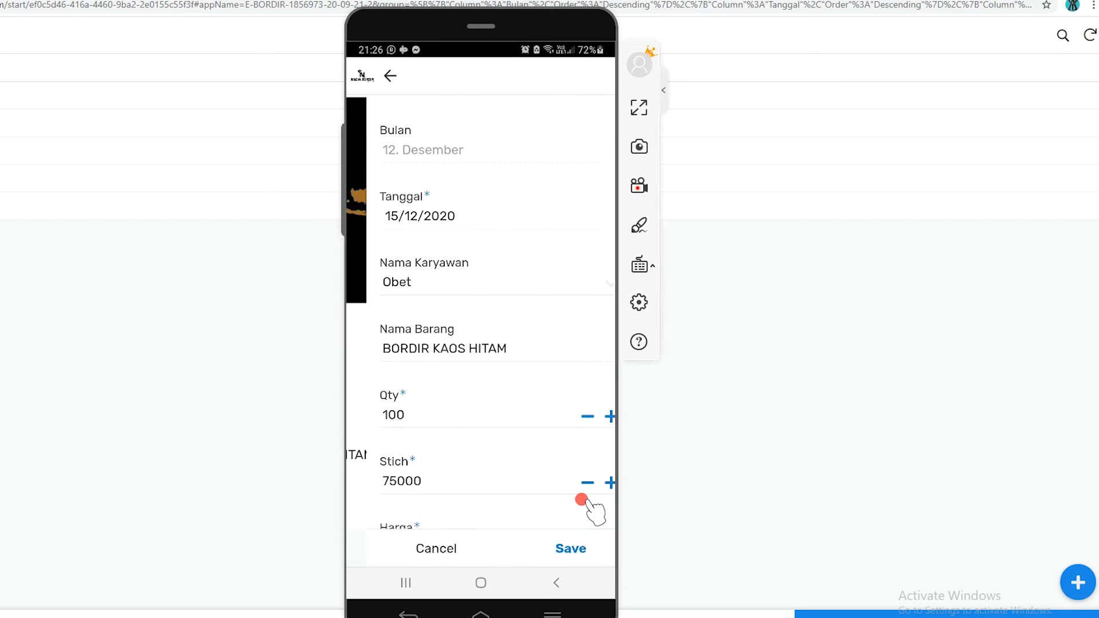
scroll(504, 452, "down", 10)
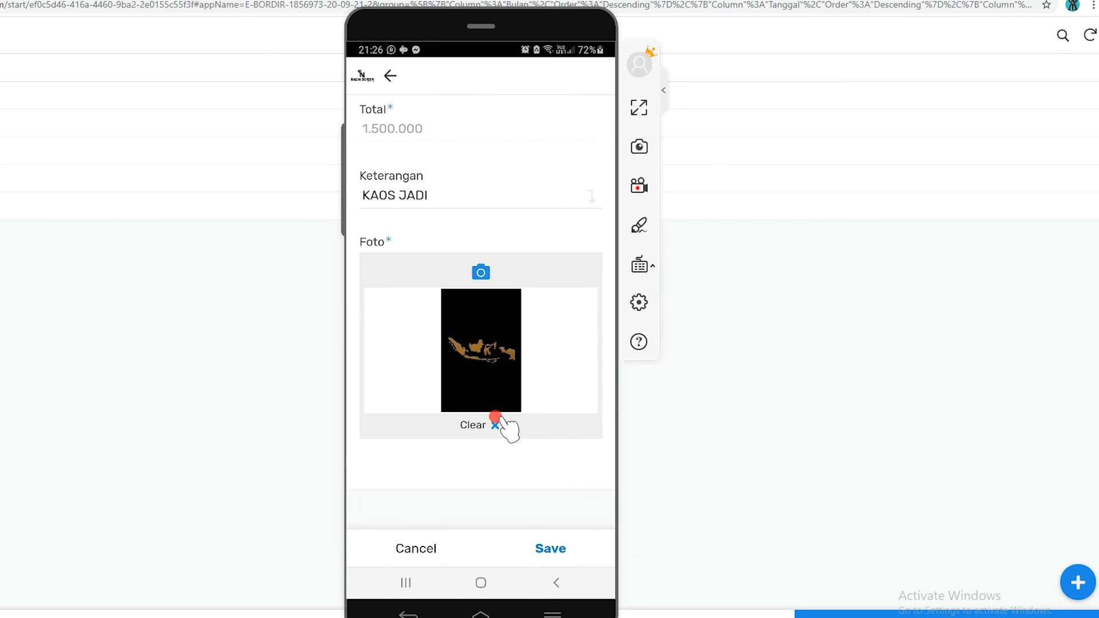
left_click(488, 426)
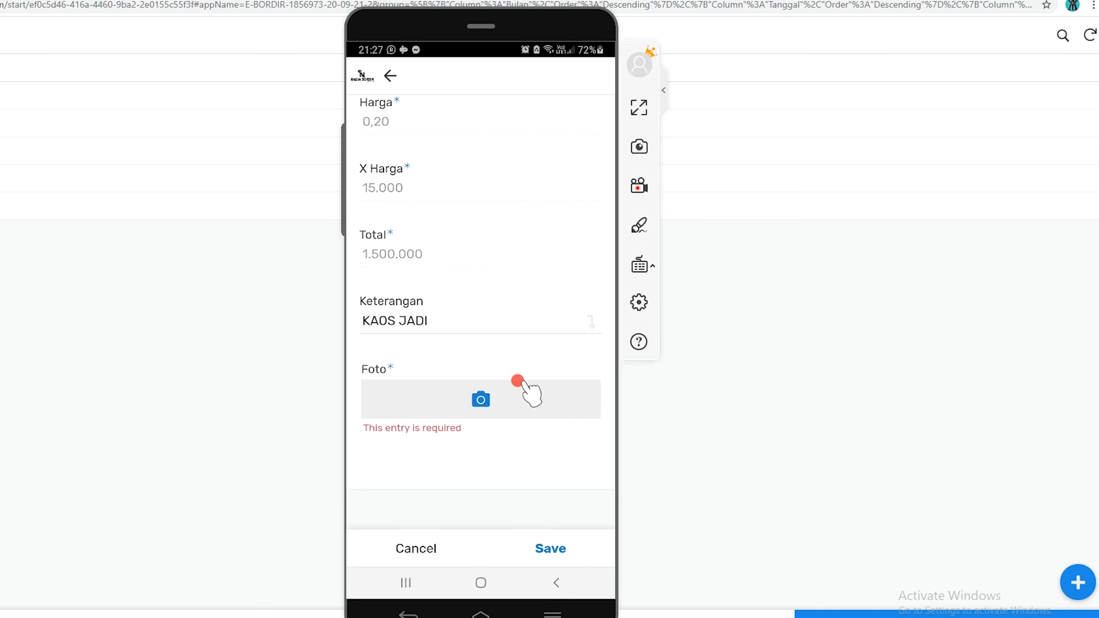
Attach the black TEKNIKA IX polo shirt image from the WhatsApp Business Images album as the Foto and save the record
left_click(483, 395)
left_click(509, 333)
scroll(447, 343, "down", 10)
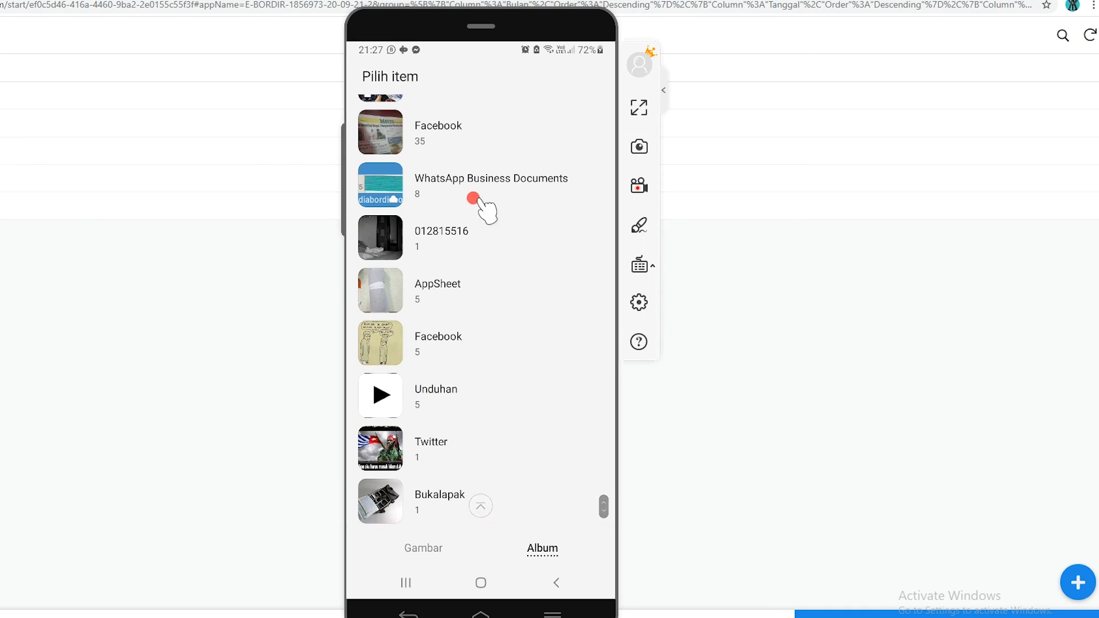
scroll(472, 200, "up", 2)
scroll(473, 221, "up", 10)
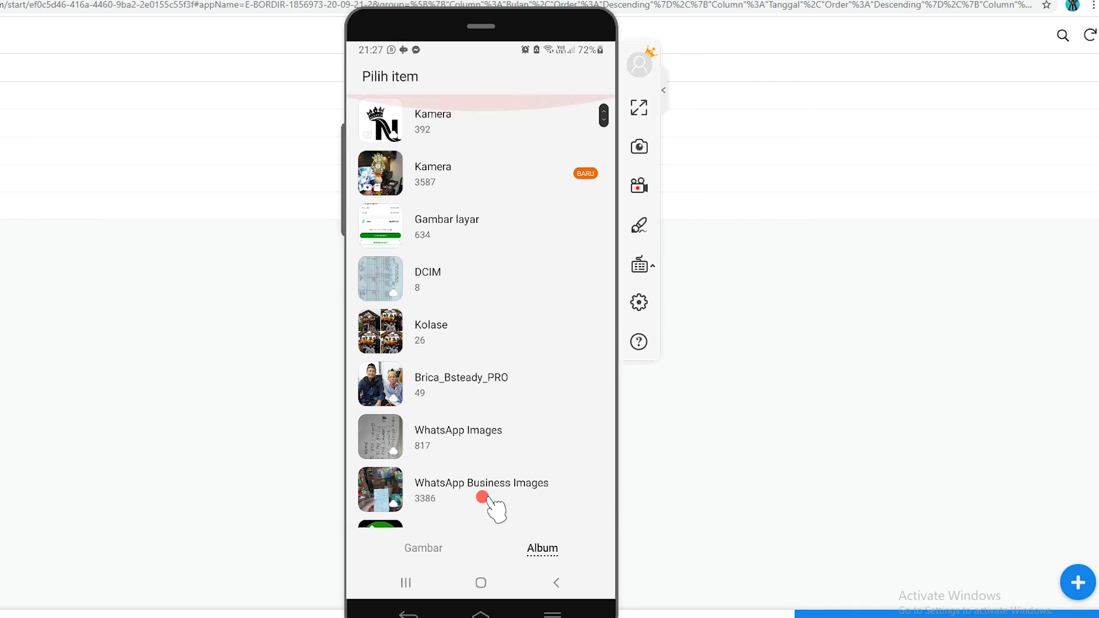
left_click(453, 480)
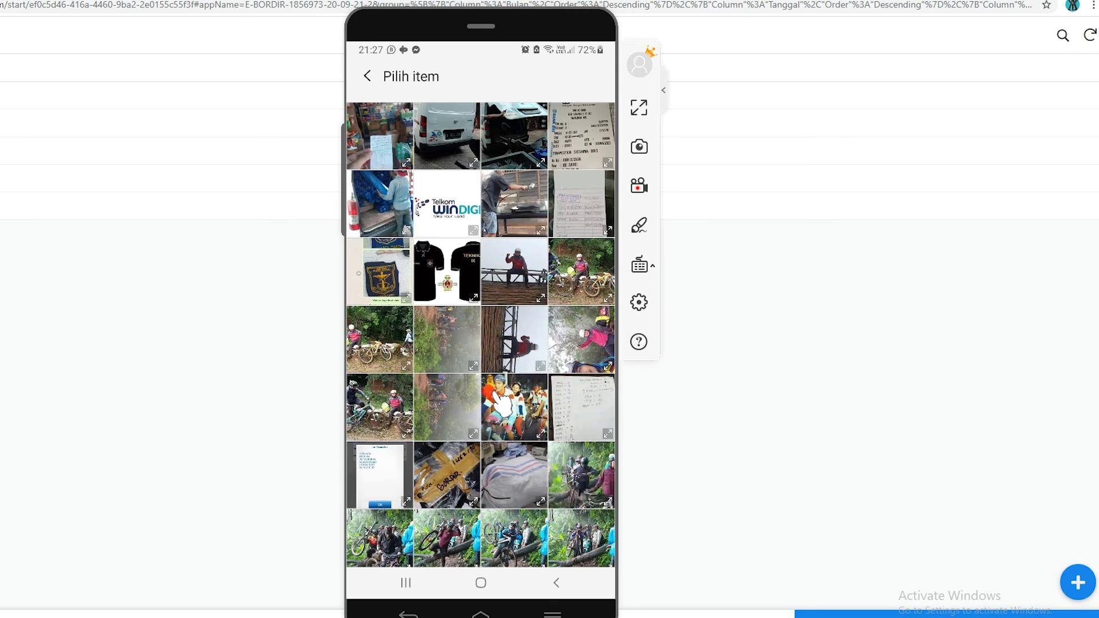
left_click(446, 263)
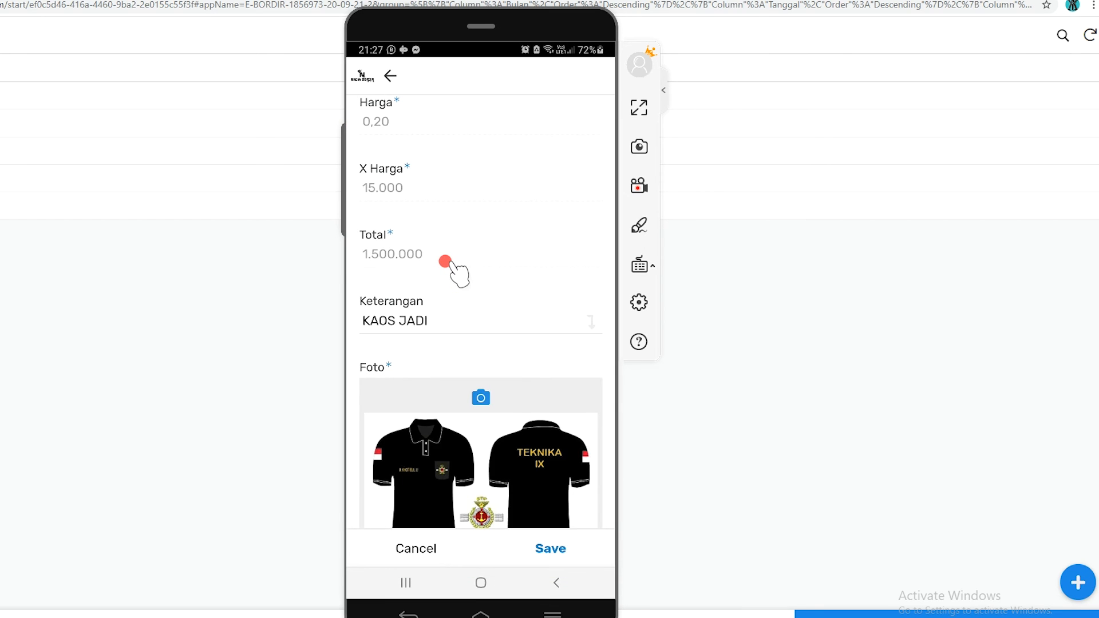
left_click_drag(542, 346, 555, 179)
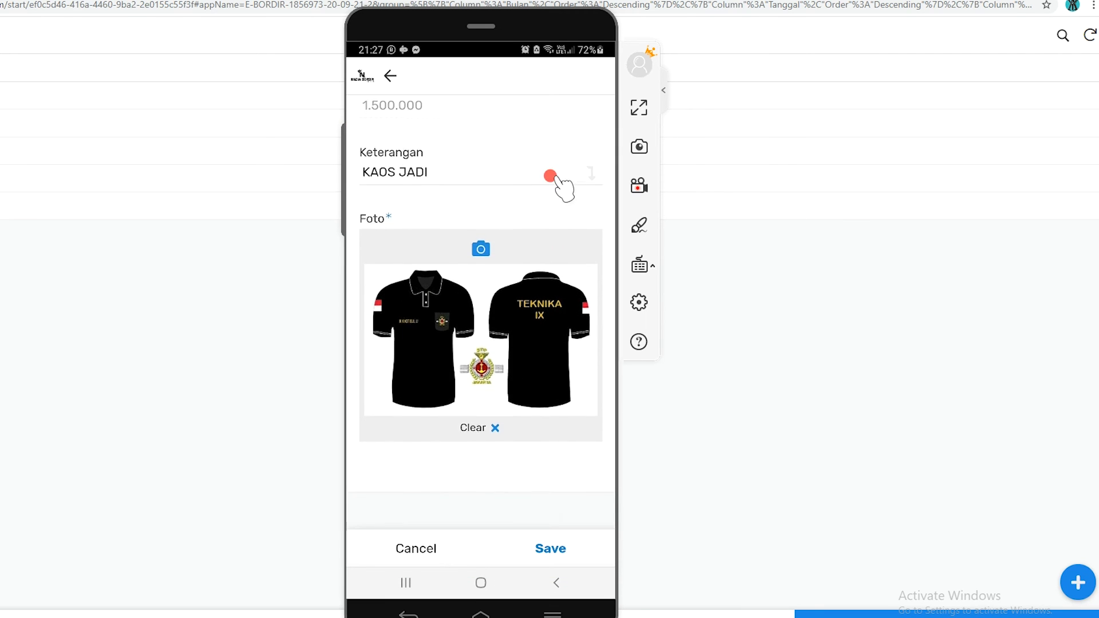
left_click(546, 549)
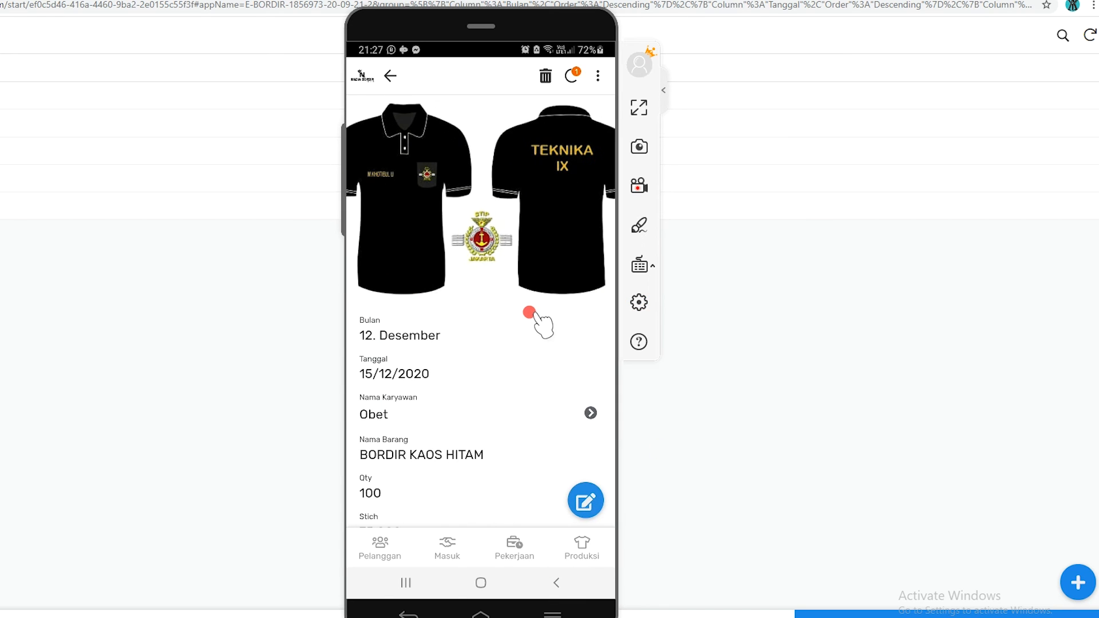
Review the updated BORDIR KAOS HITAM record and return to the Produksi month list on the phone
scroll(430, 368, "down", 5)
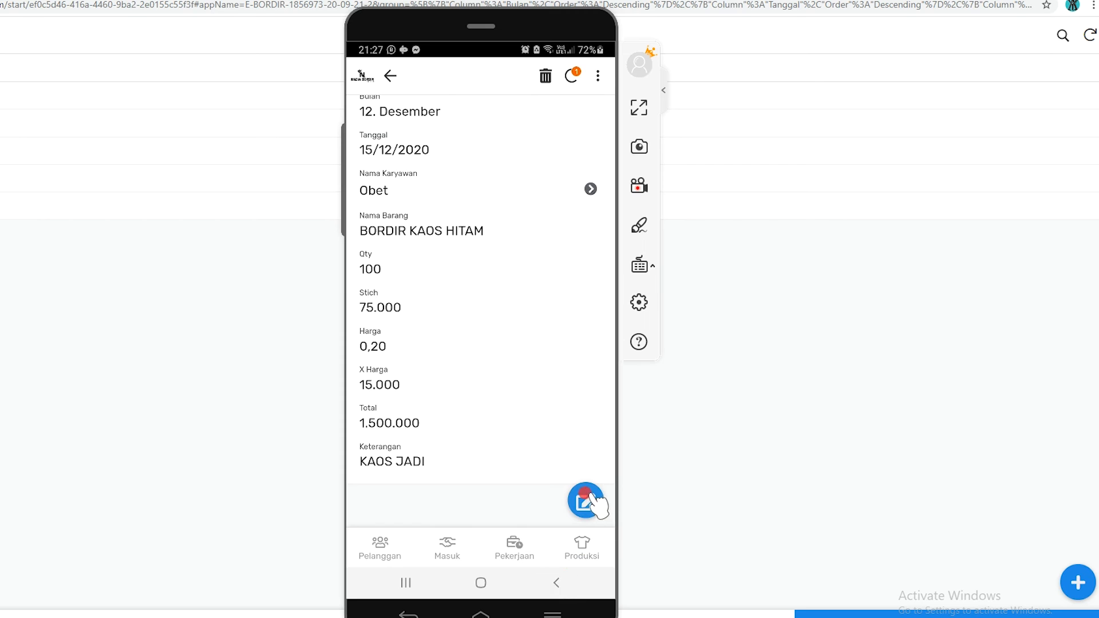
scroll(479, 164, "up", 5)
left_click(385, 75)
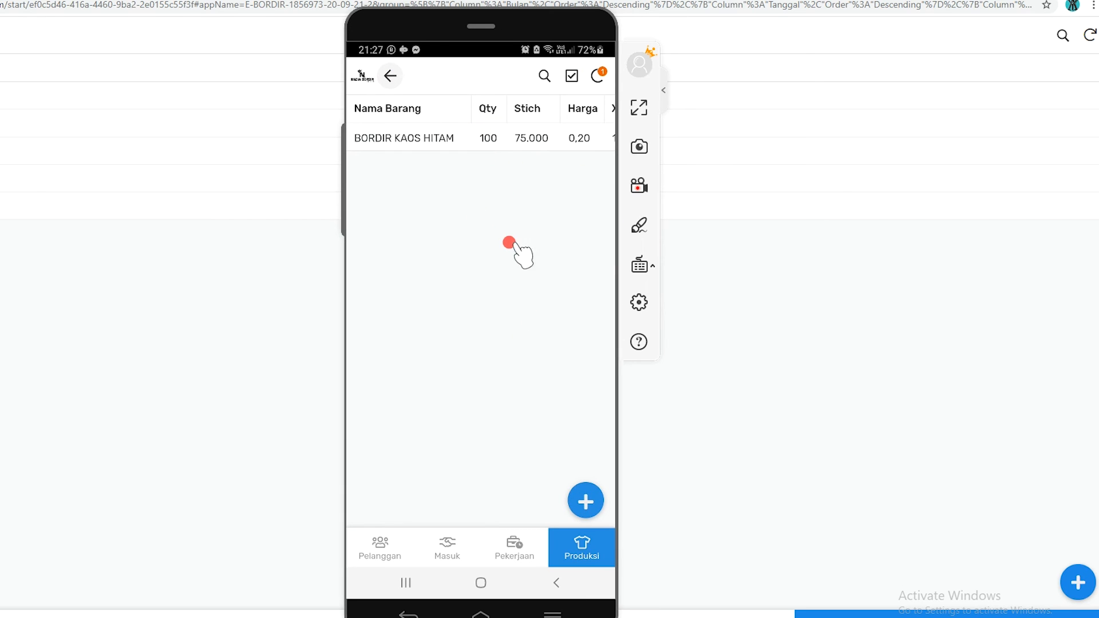
left_click(581, 551)
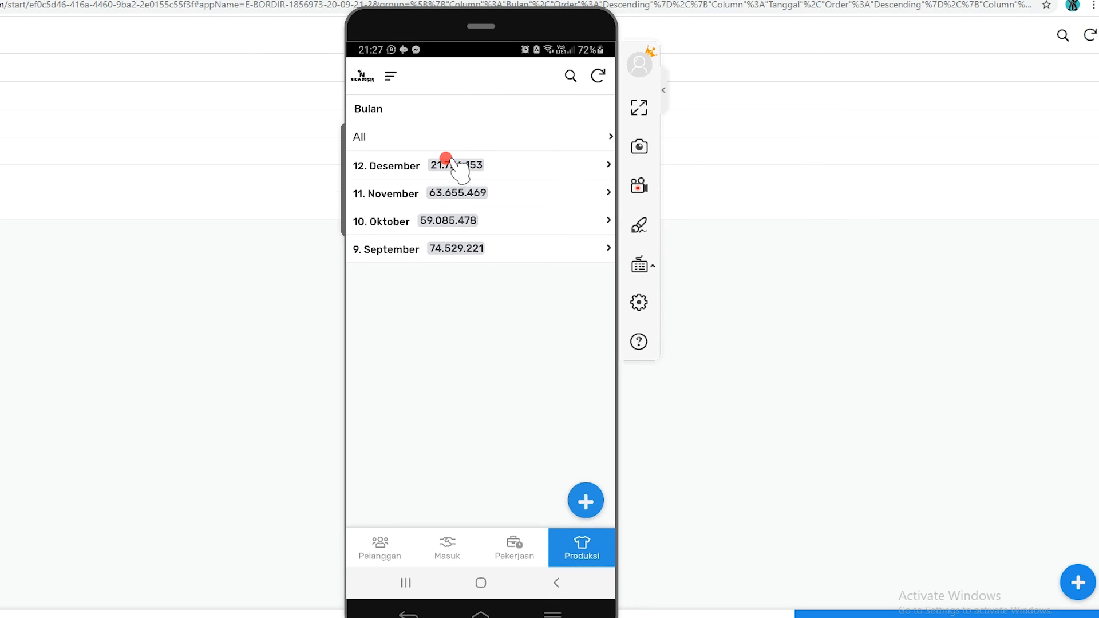
View the Peta indo record under 9. September, 30/9/2020, and return to that date's employee list
left_click(443, 253)
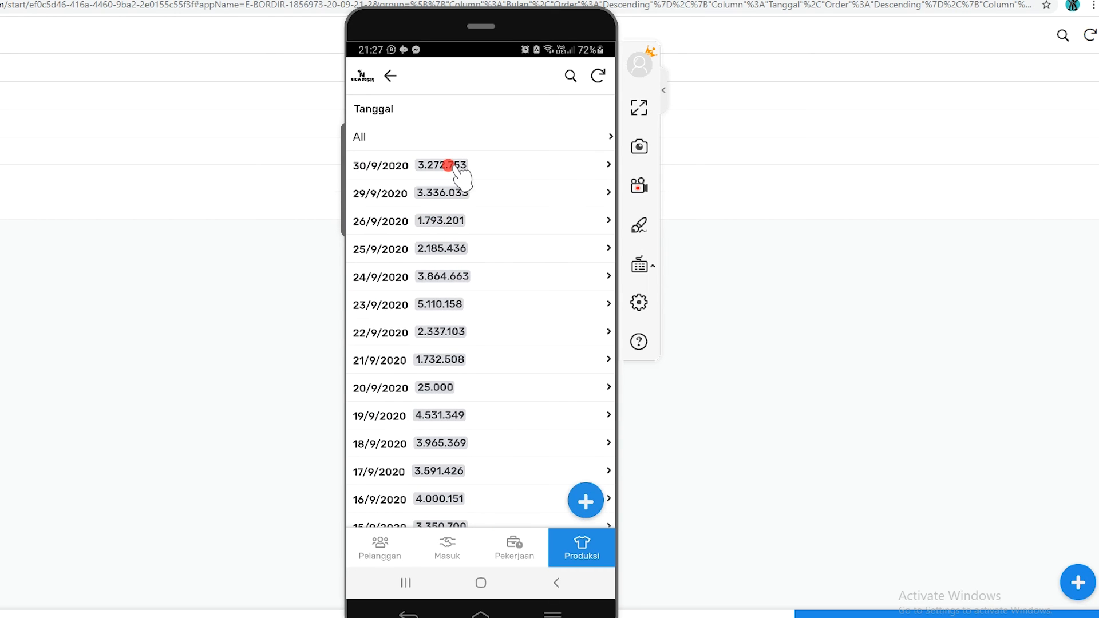
left_click(448, 165)
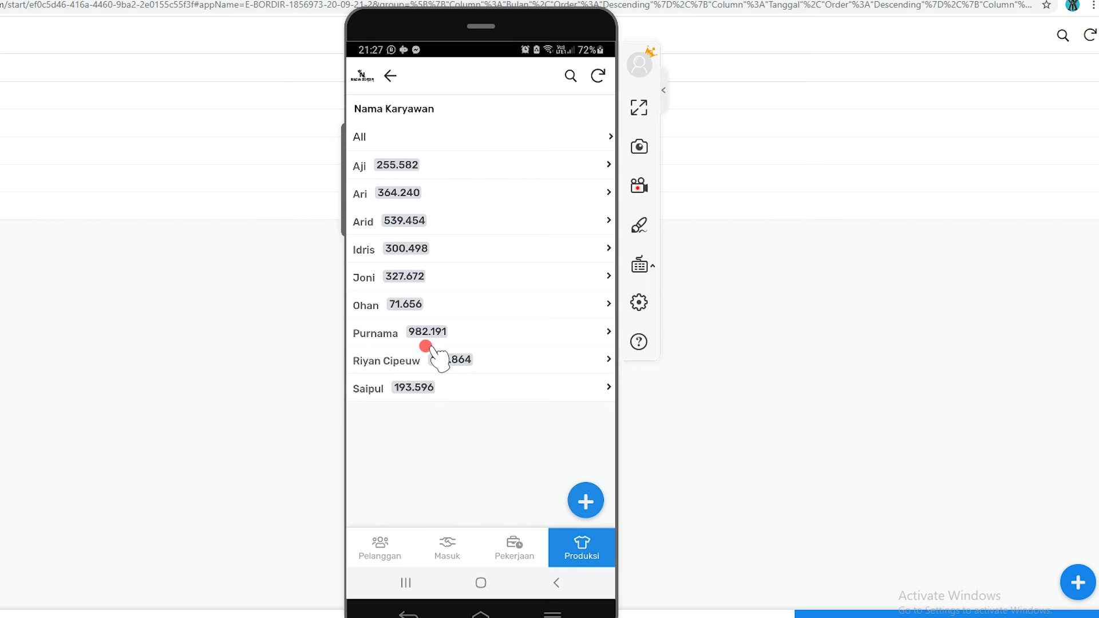
left_click(412, 246)
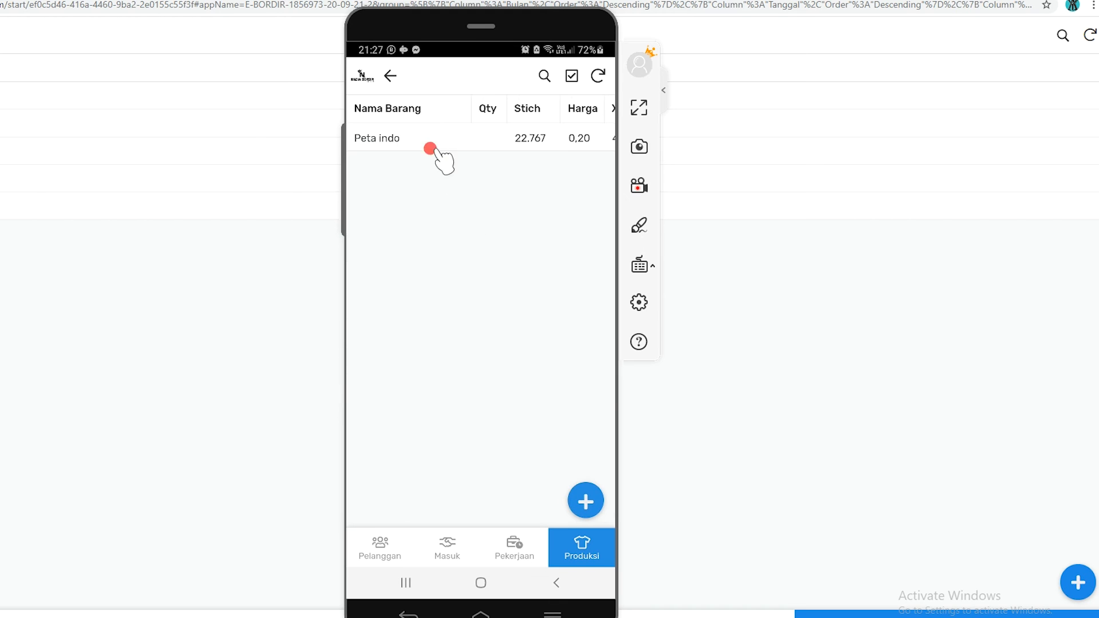
left_click(422, 137)
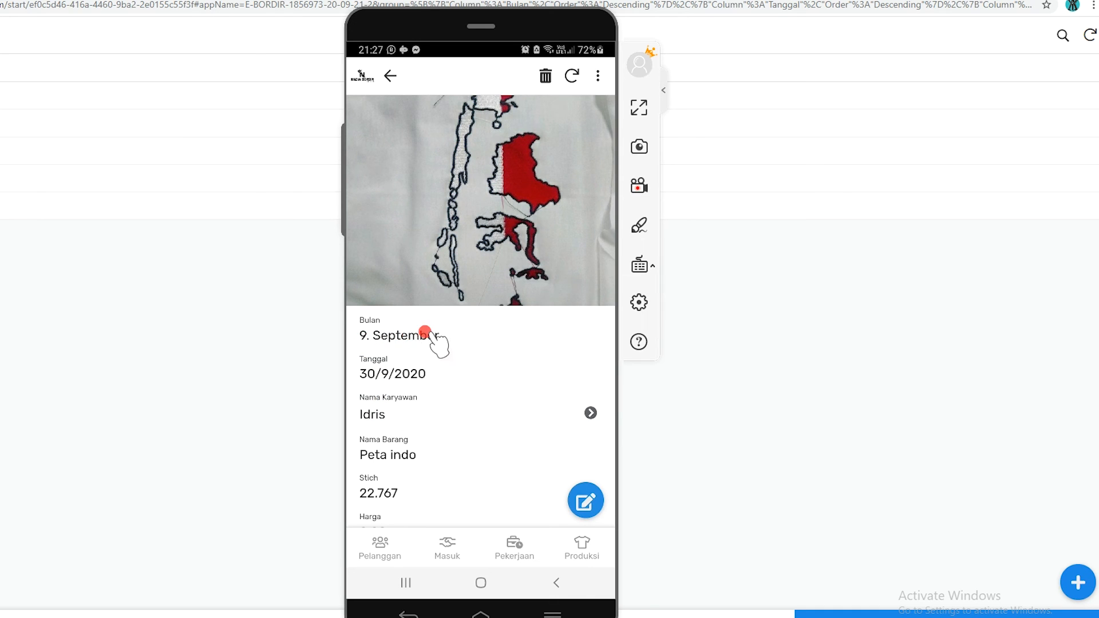
left_click(389, 75)
left_click(390, 75)
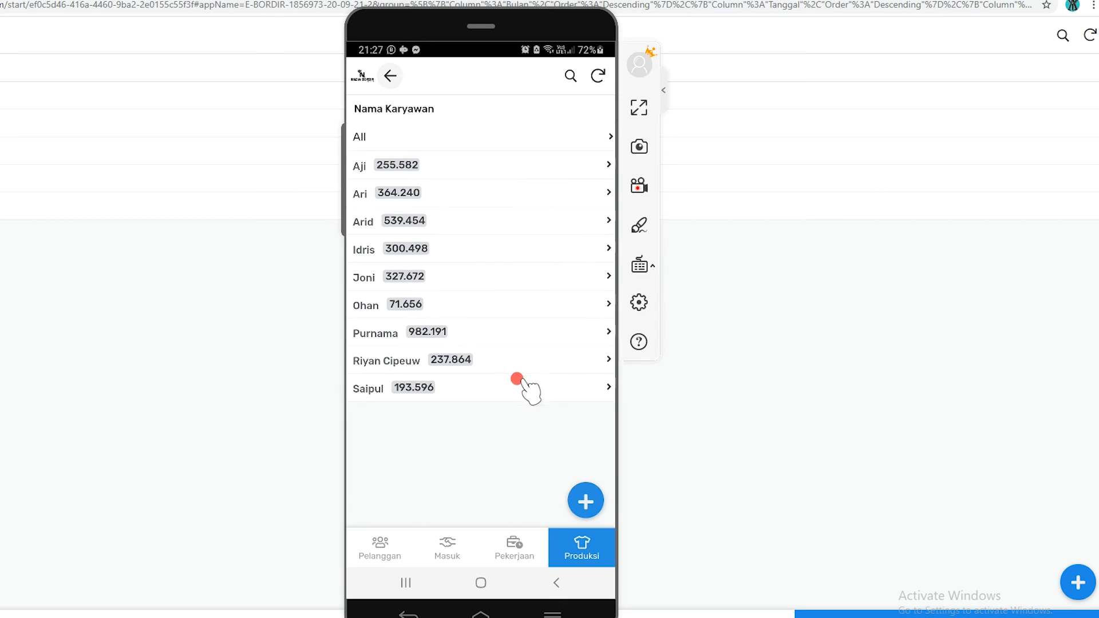
Review the BUMN production record under 4/9/2020, from photo to Keterangan, and return to the September date list
left_click(390, 75)
scroll(464, 401, "down", 6)
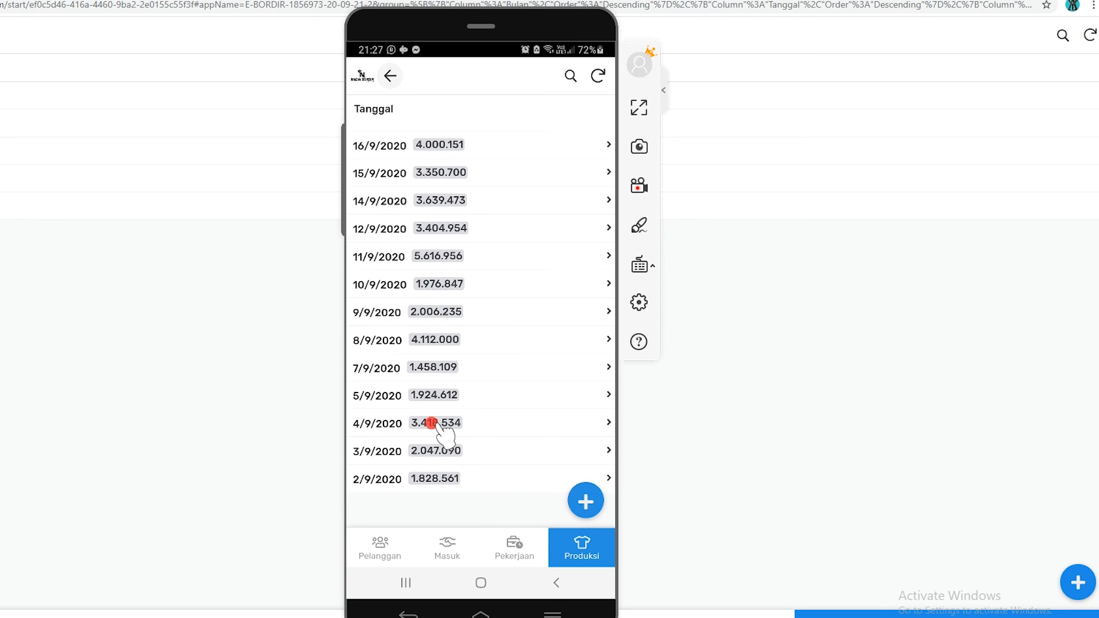
left_click(432, 423)
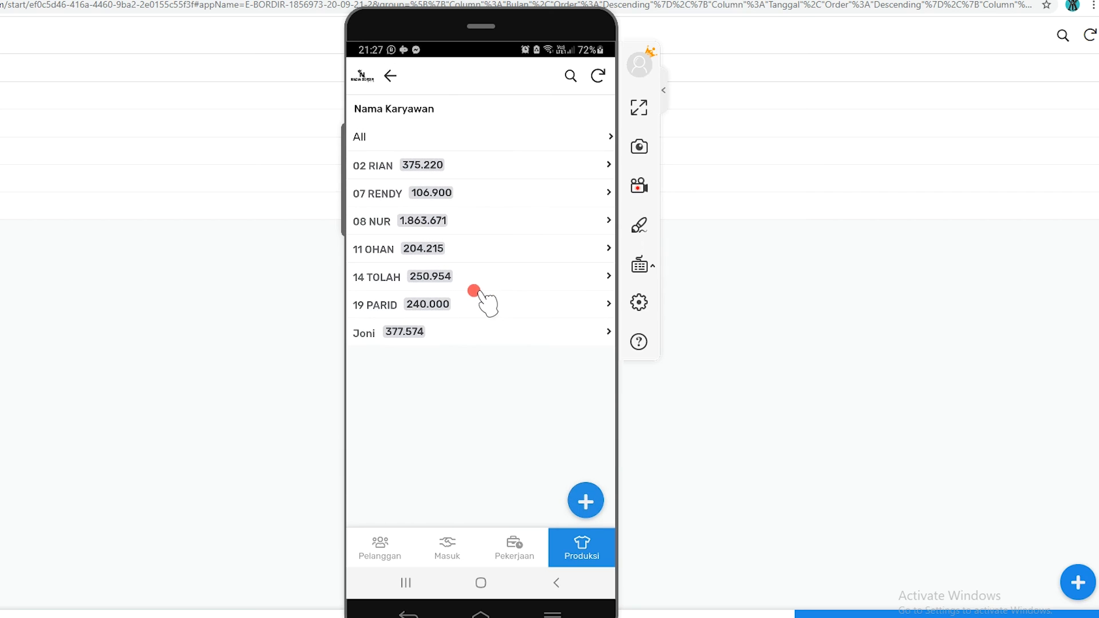
left_click(430, 221)
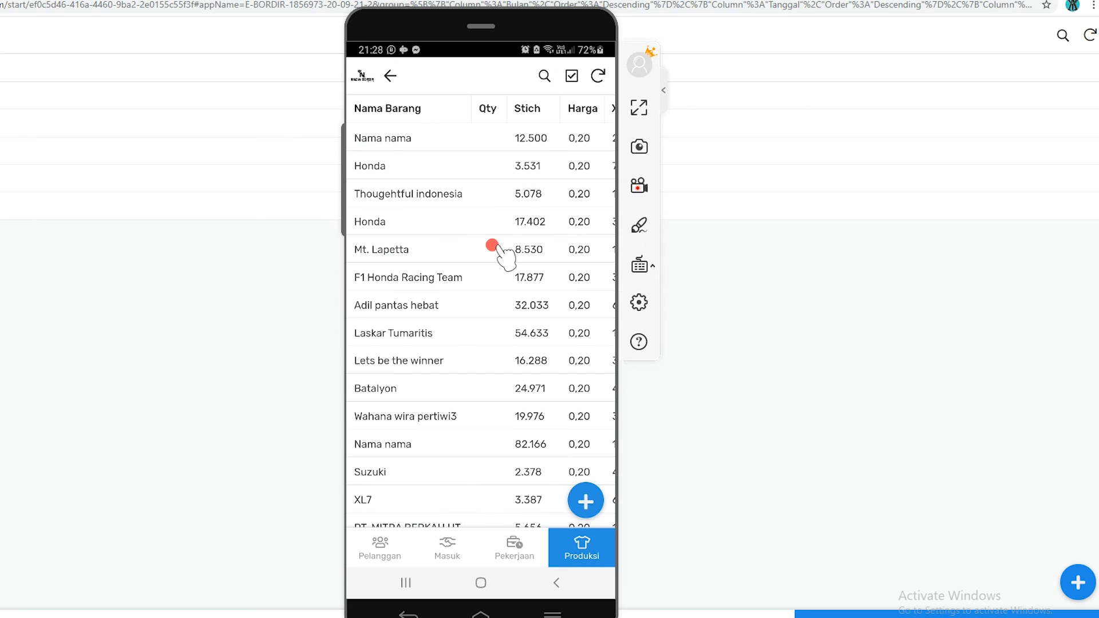
scroll(521, 395, "down", 3)
left_click(452, 480)
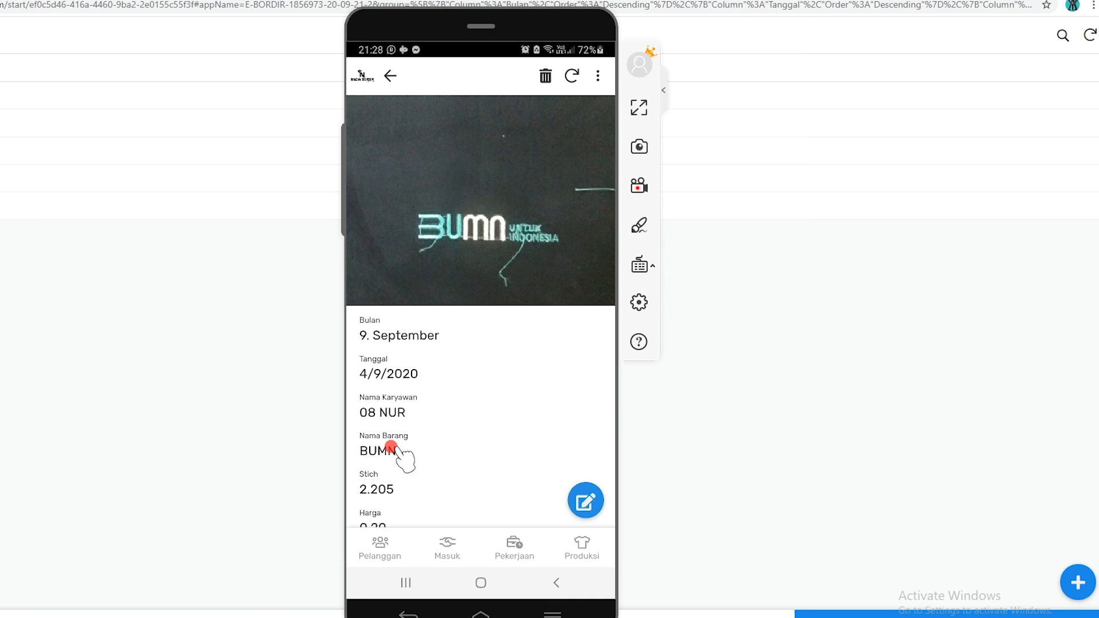
scroll(386, 449, "down", 3)
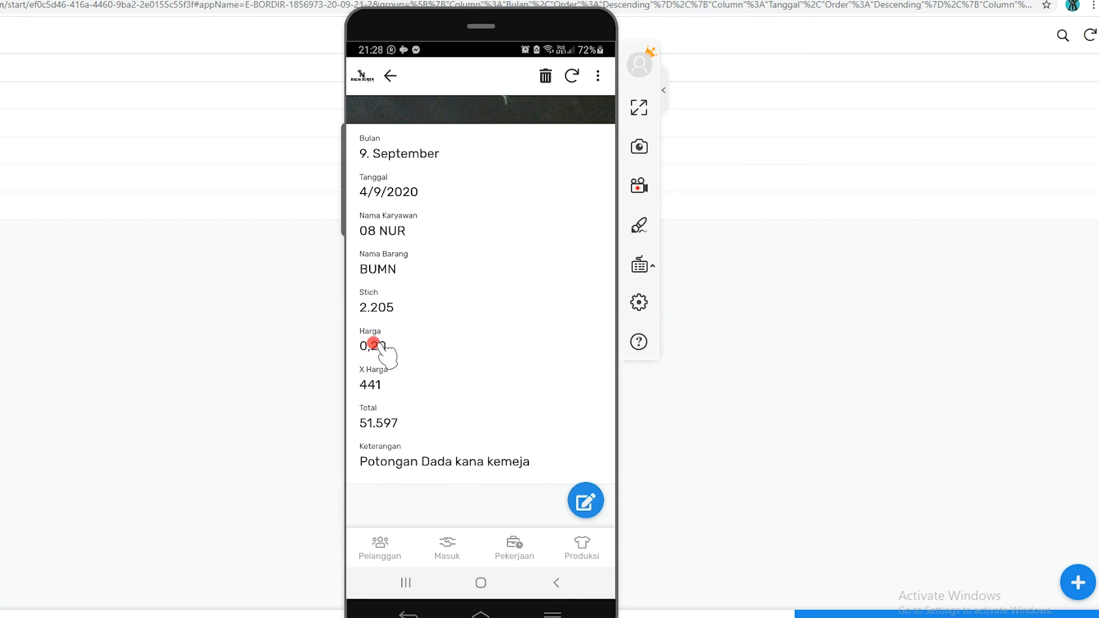
scroll(437, 356, "up", 4)
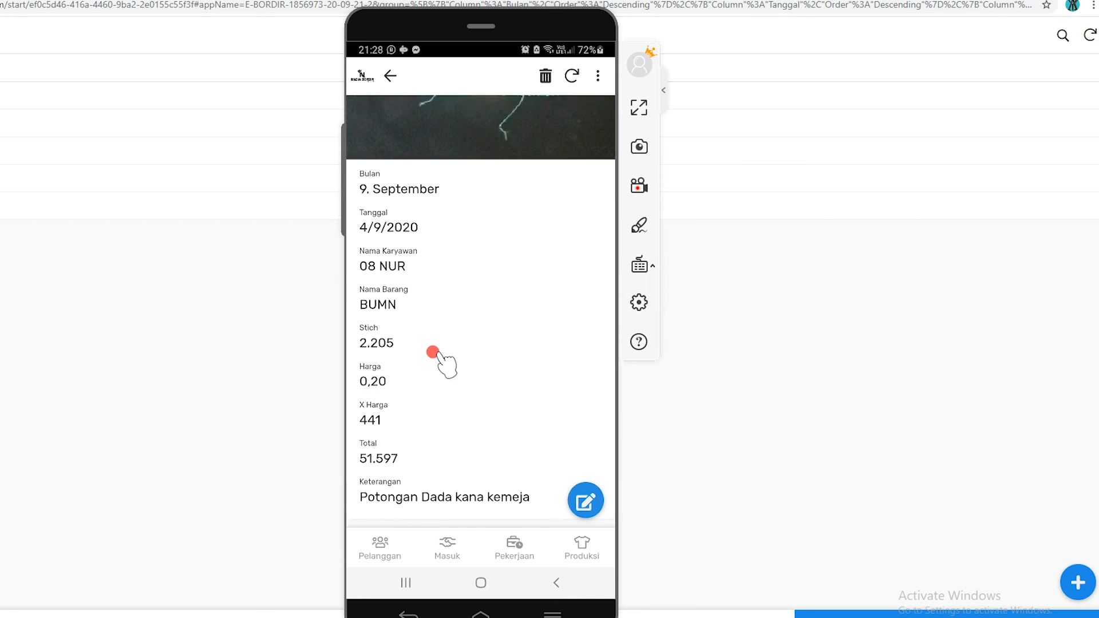
left_click(390, 76)
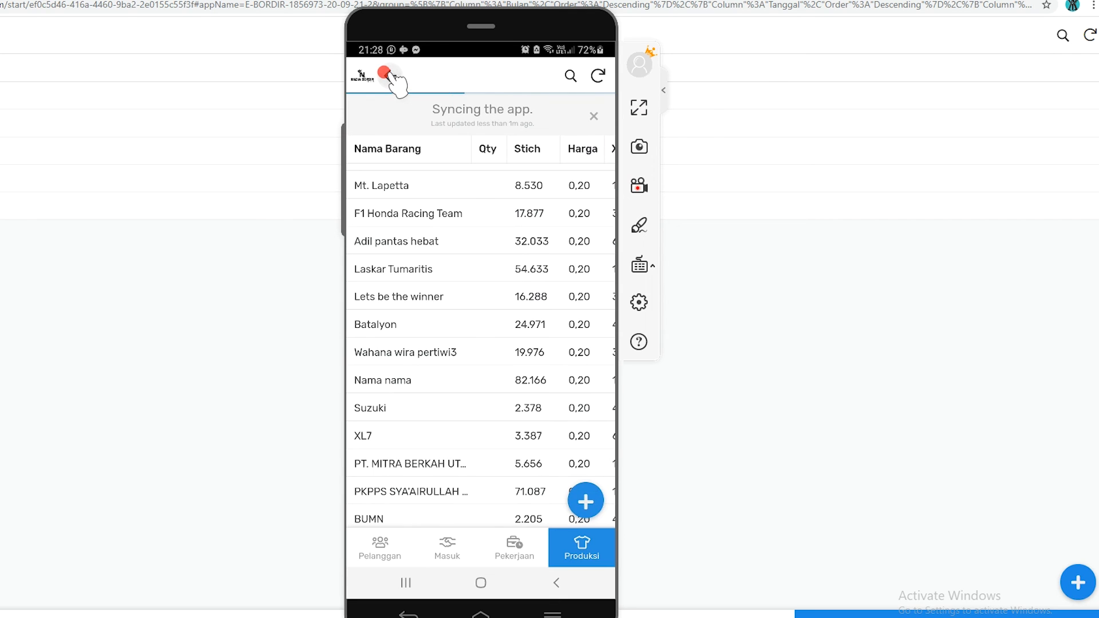
left_click(391, 78)
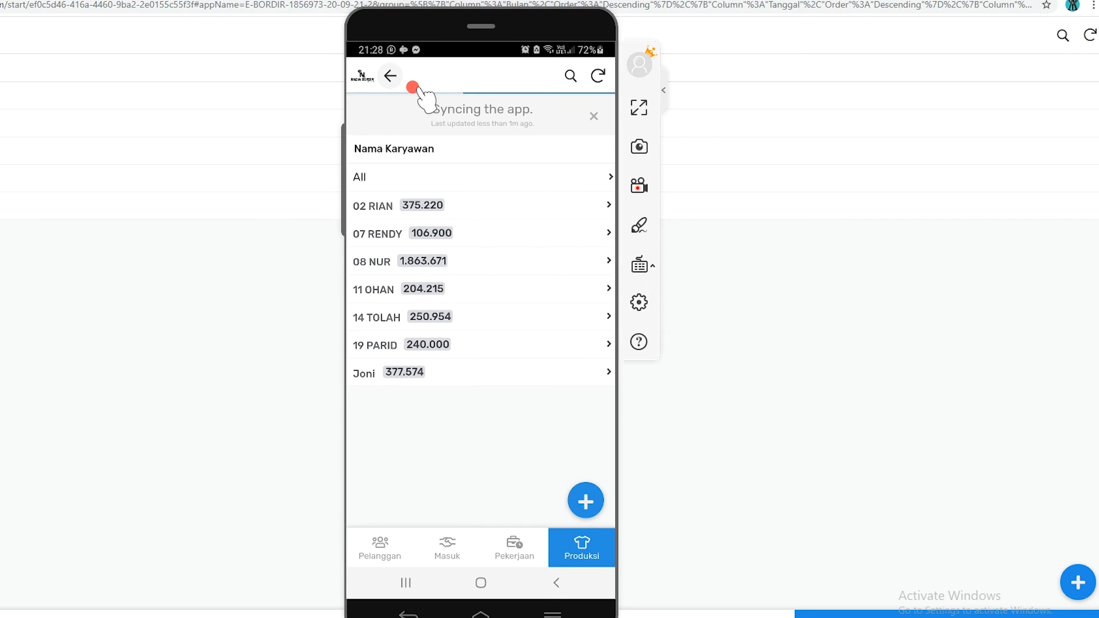
left_click(391, 76)
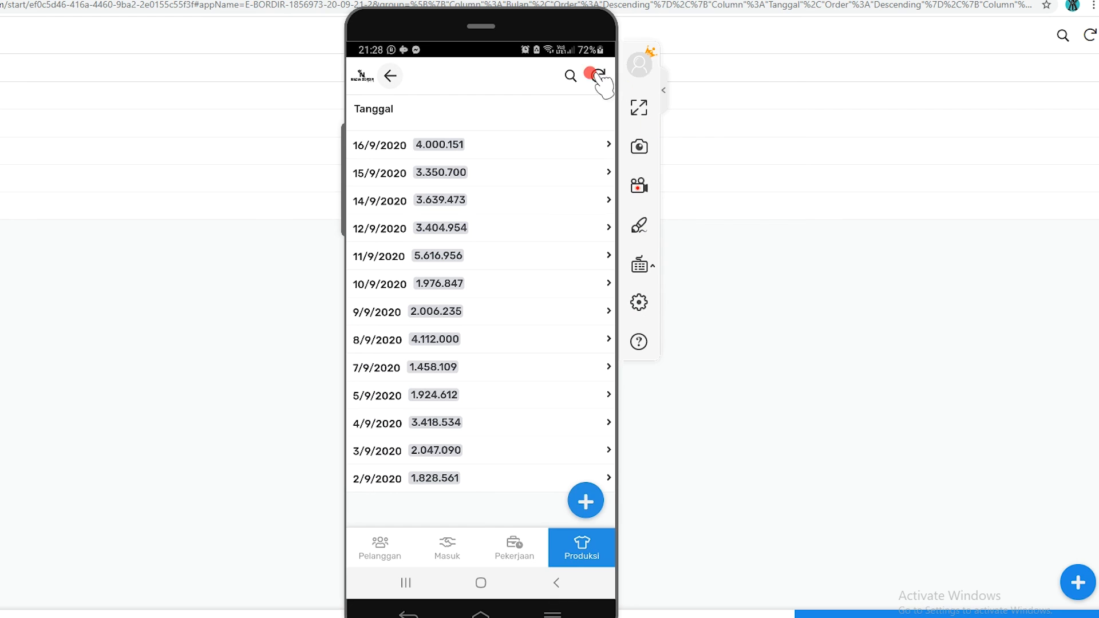
Search the September production records for KAOS, view the Tingkat 11 record under 2/9/2020, and return to the date results
left_click(564, 76)
left_click(453, 76)
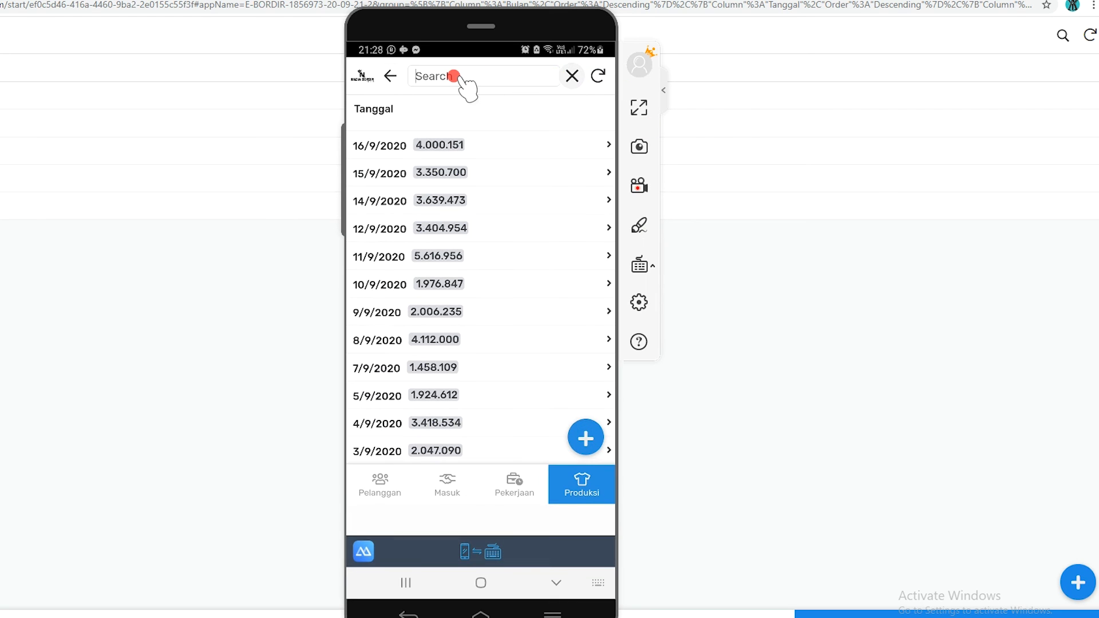
type("KAOS")
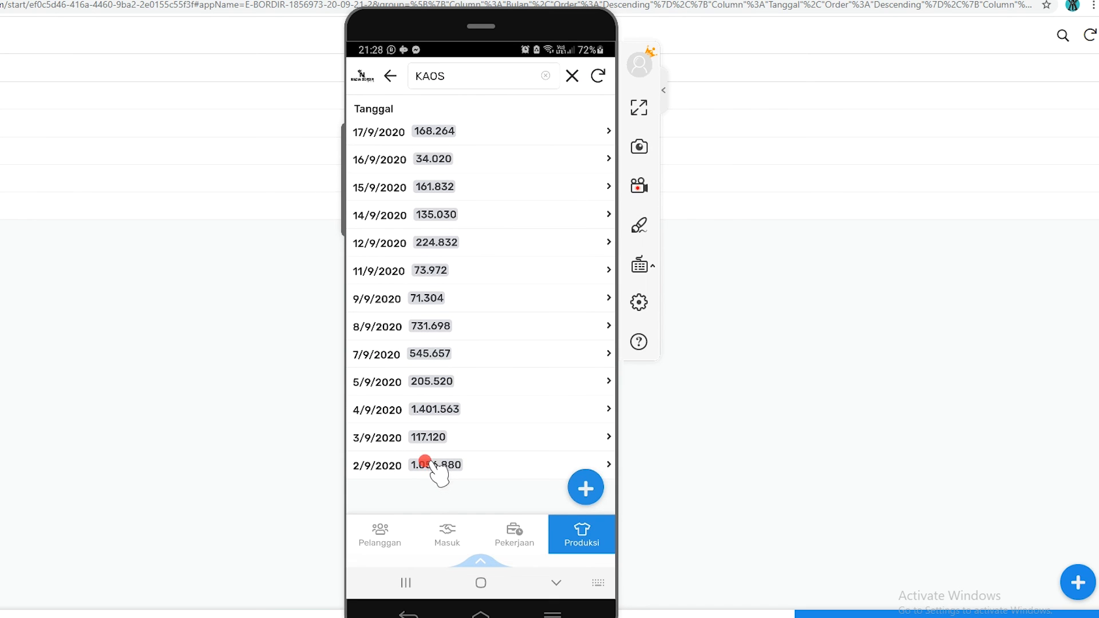
left_click(426, 463)
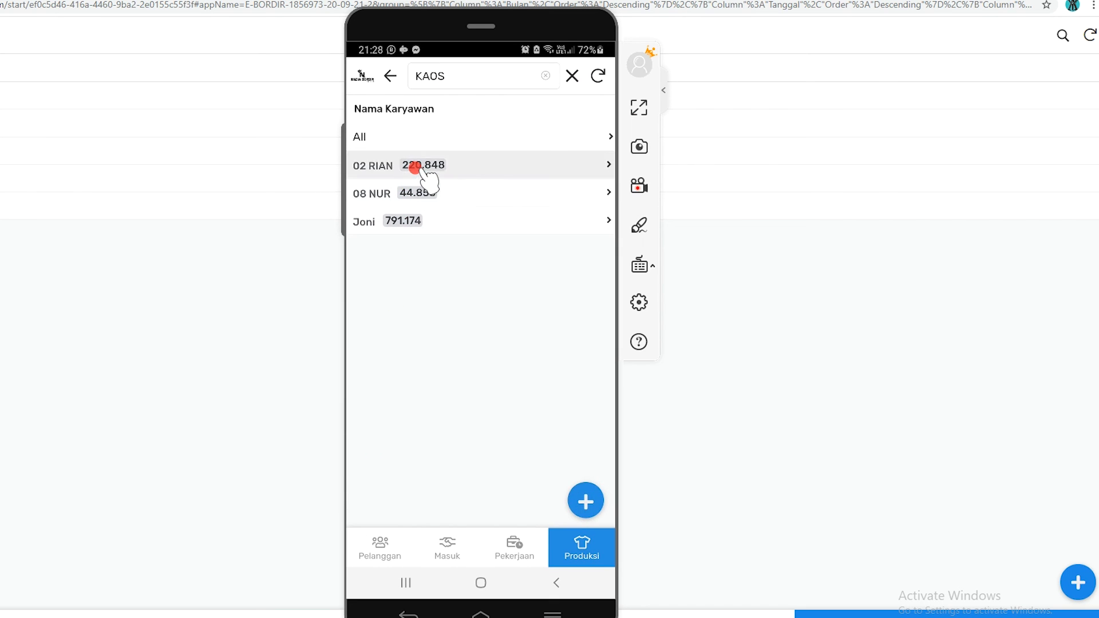
left_click(415, 167)
left_click(395, 137)
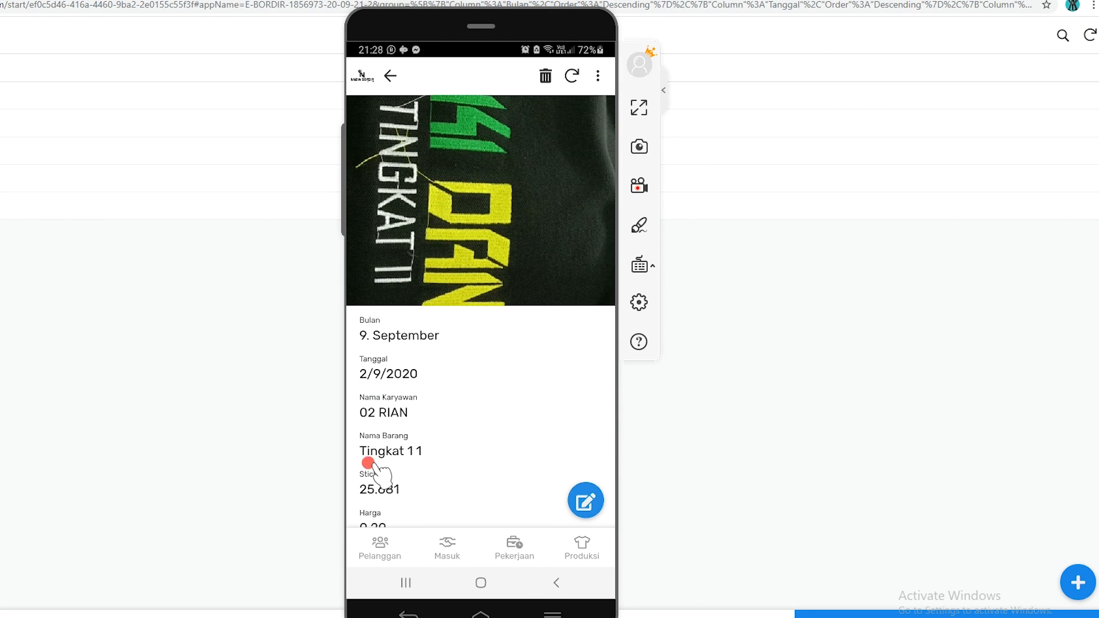
left_click(391, 74)
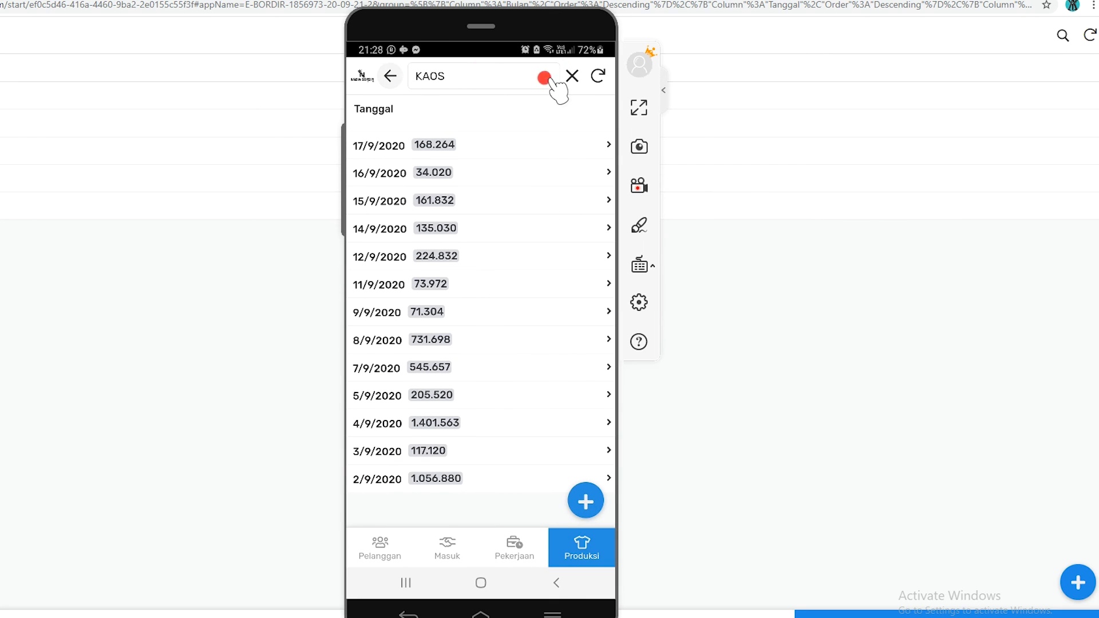
Replace the search term with TINGKA and open the matching Tingkat 11 record under 2/9/2020
left_click(544, 77)
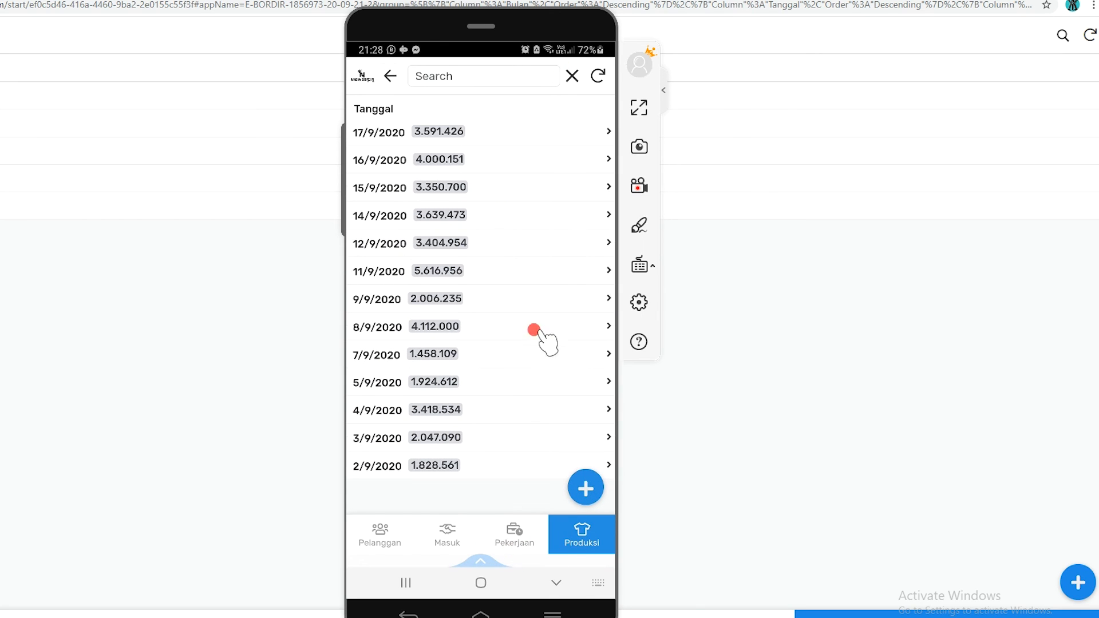
type("TINGKA")
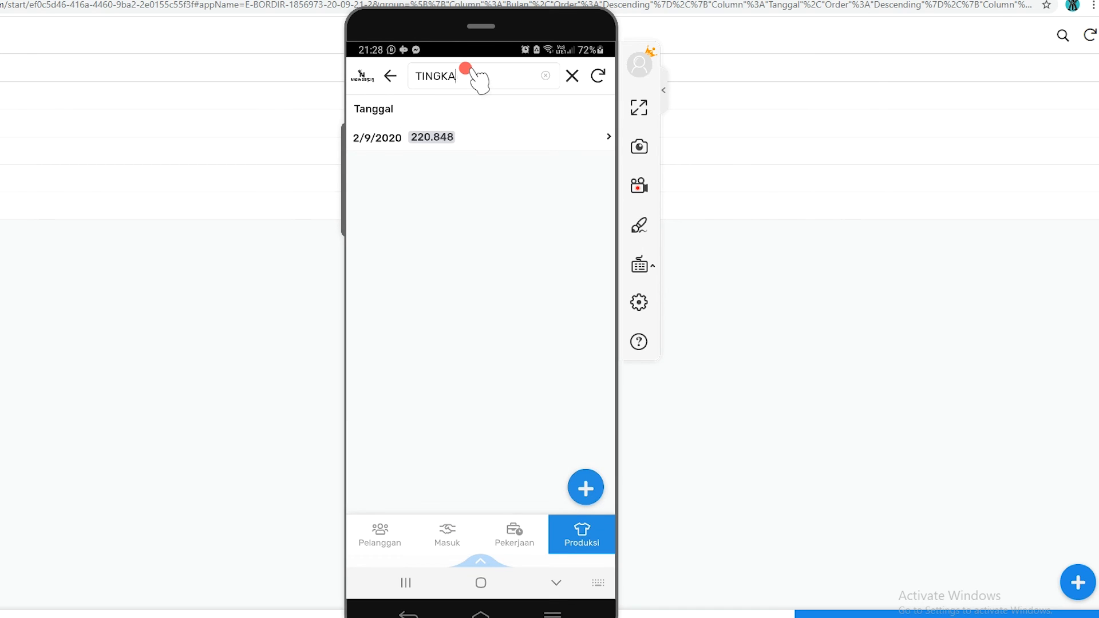
left_click(366, 139)
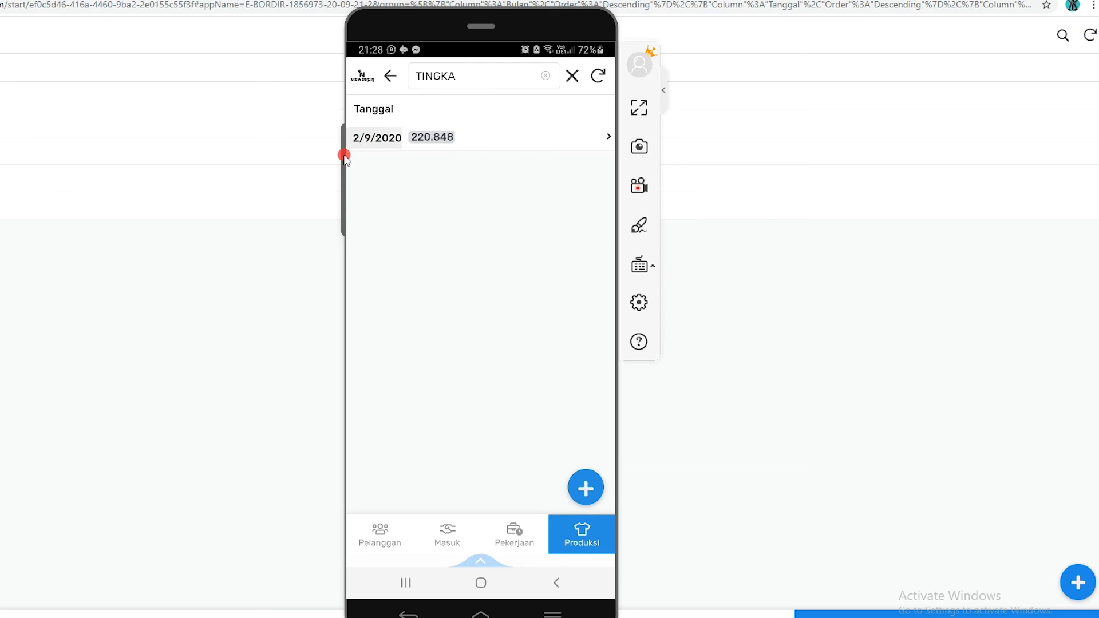
left_click(448, 136)
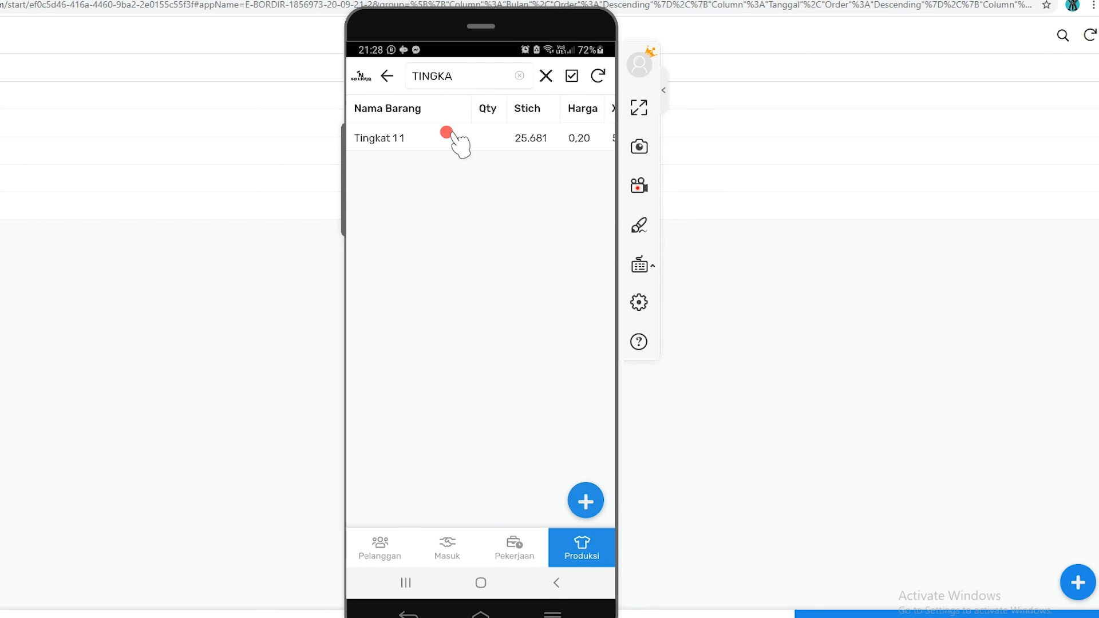
left_click(430, 137)
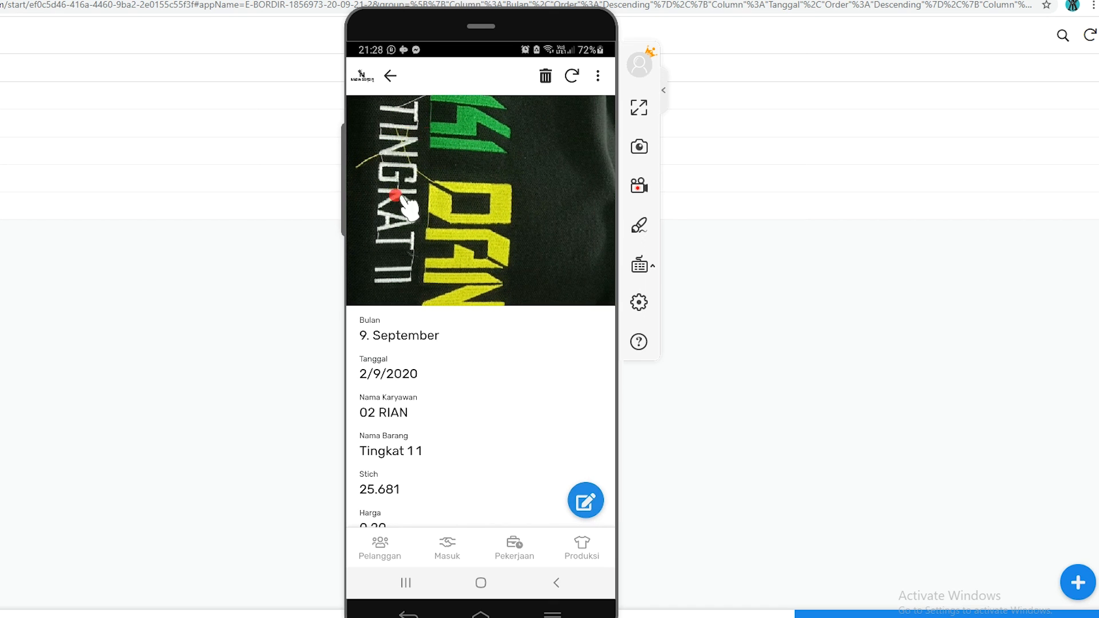
View the Tingkat 11 record's photo full screen, close it, and go back out to the Produksi month list
left_click_drag(466, 195, 532, 304)
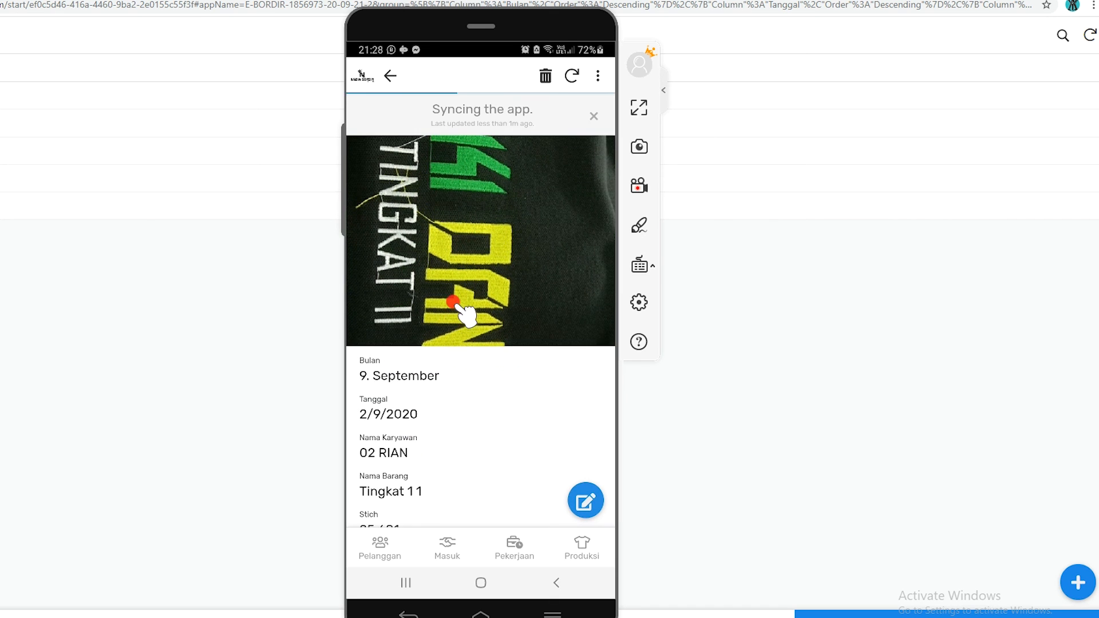
left_click(532, 304)
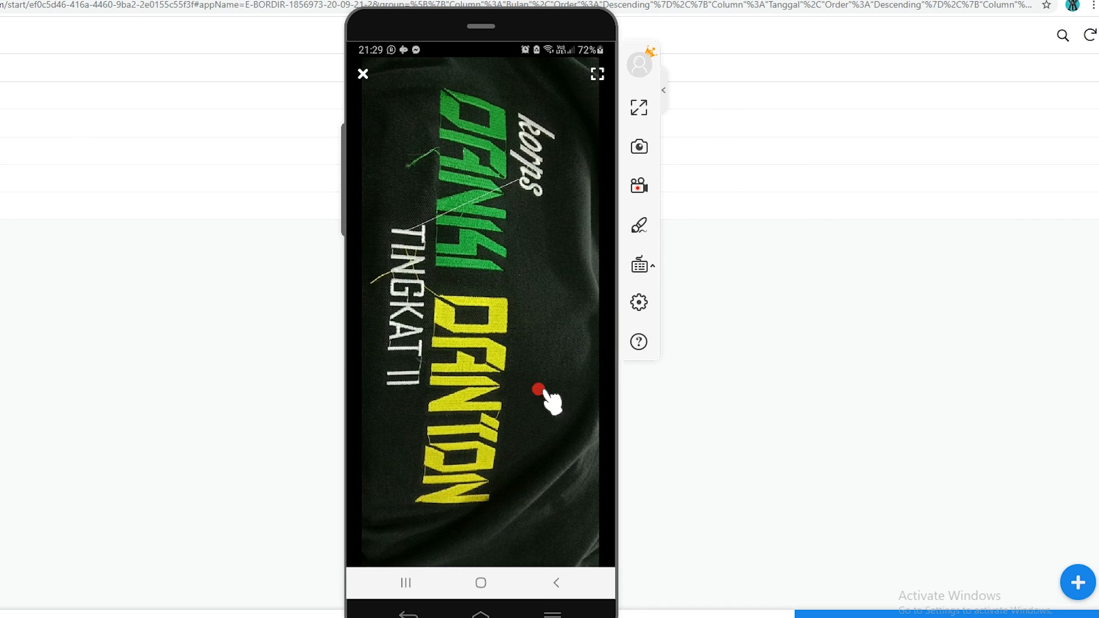
left_click(553, 583)
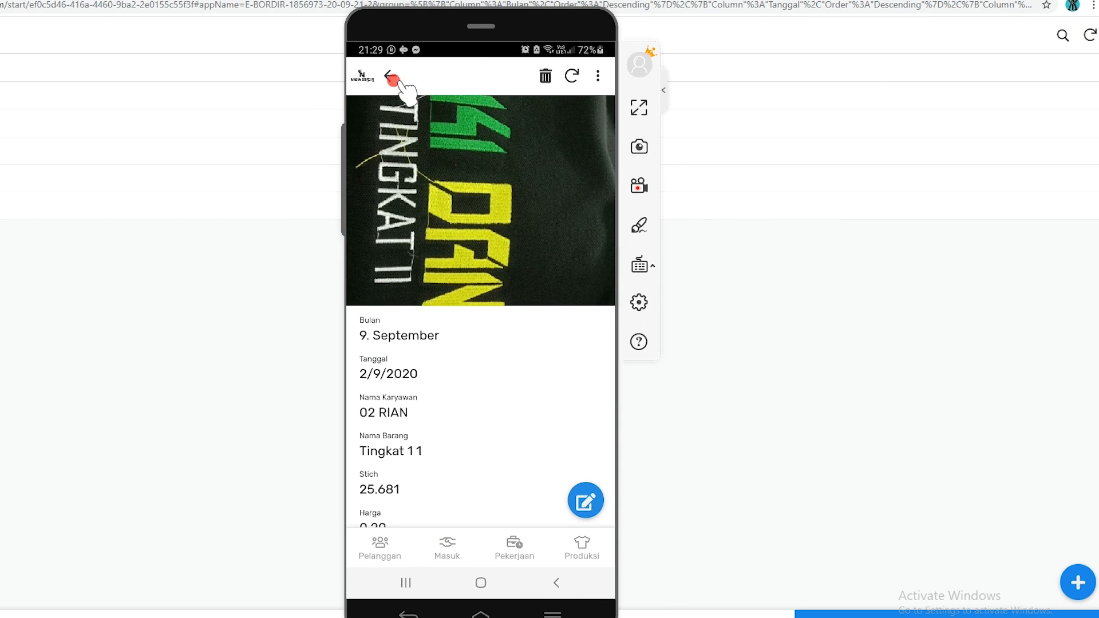
left_click(387, 78)
left_click(388, 79)
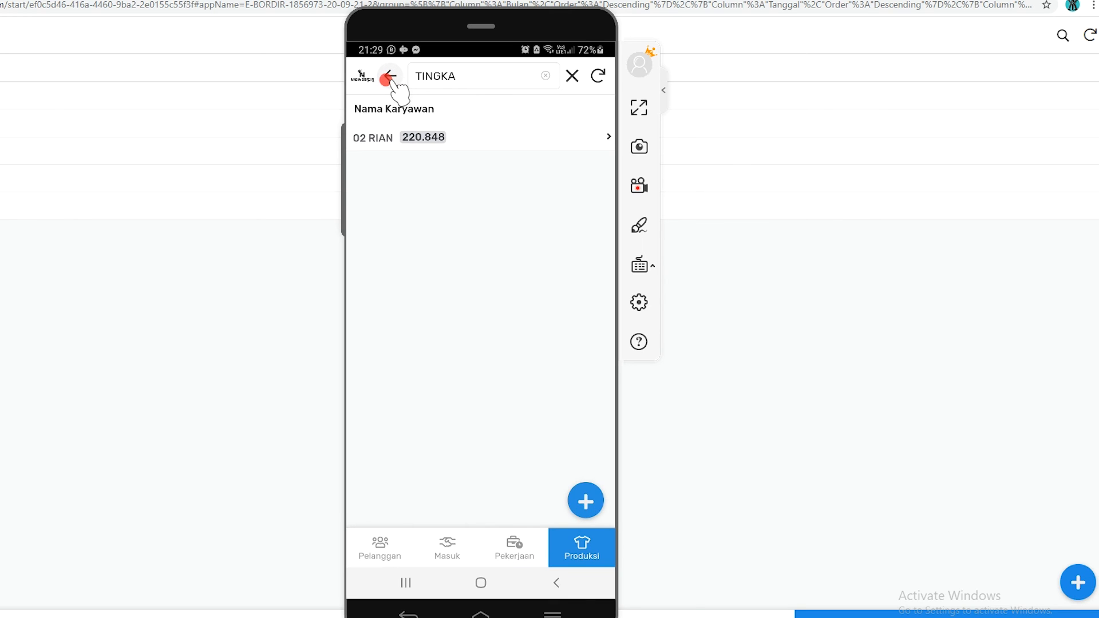
left_click(388, 79)
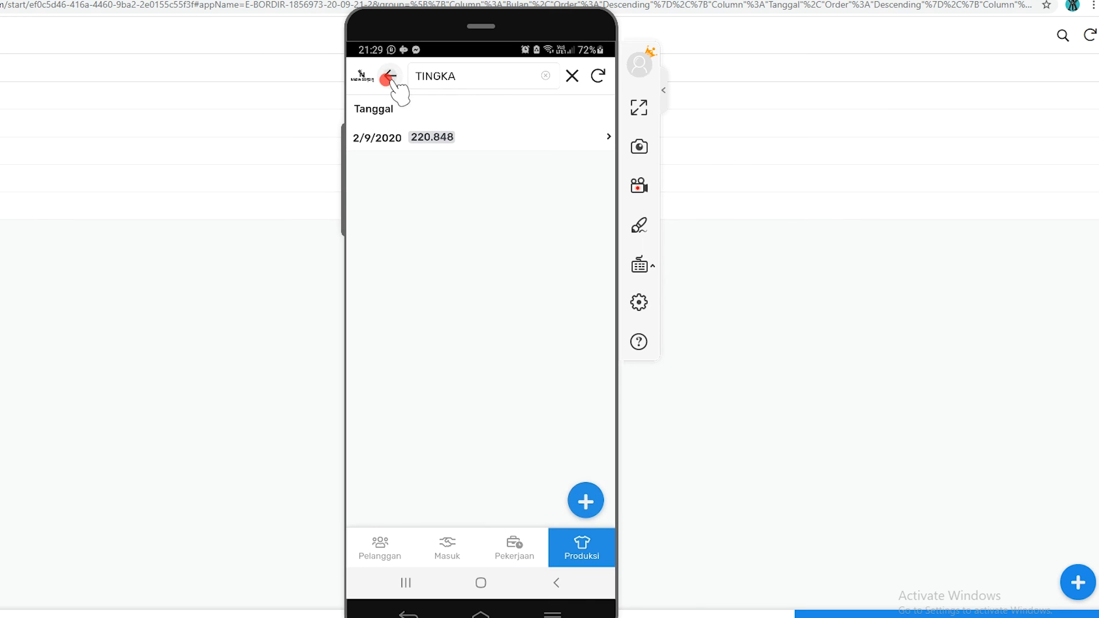
left_click(388, 79)
Open the Pekerjaan job list for the first date under 12. Desember and sync it to load the item photos
left_click(531, 551)
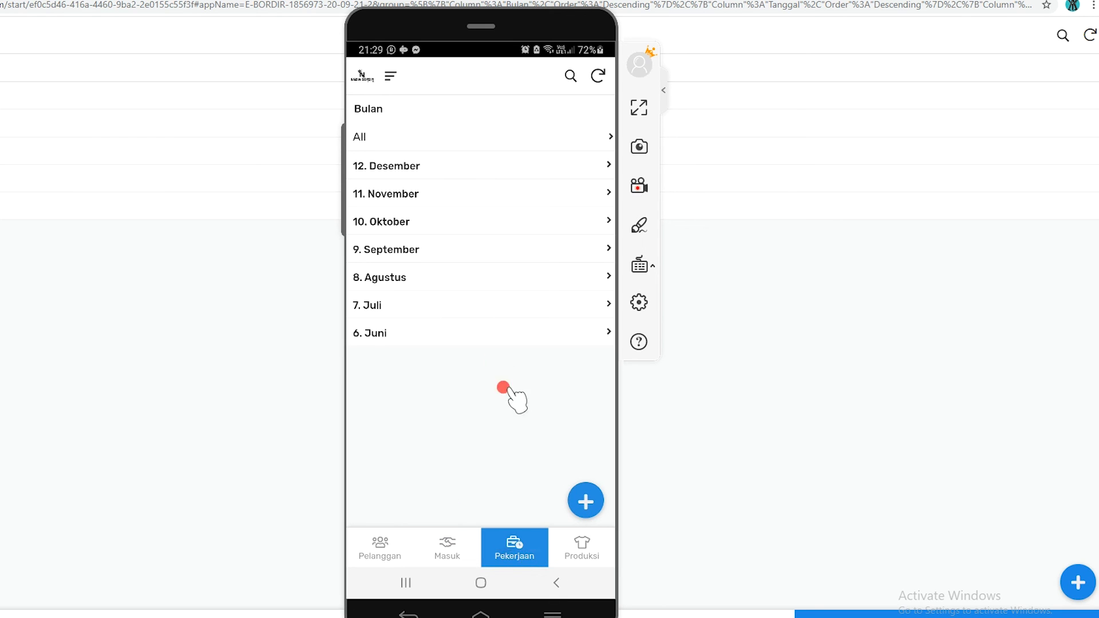
left_click(401, 168)
left_click(399, 167)
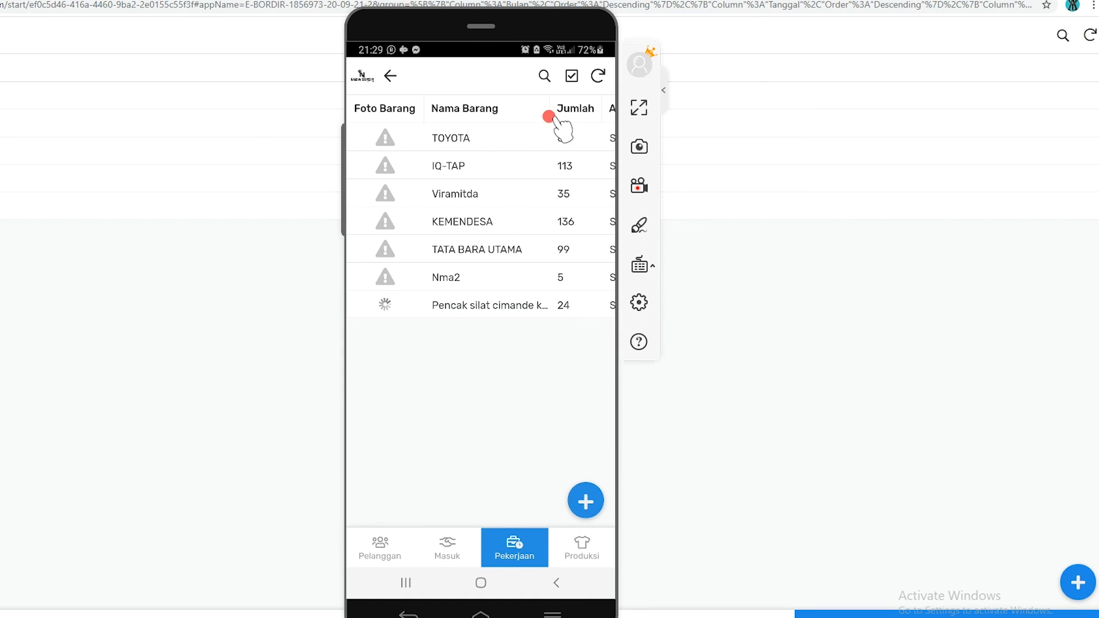
left_click(597, 75)
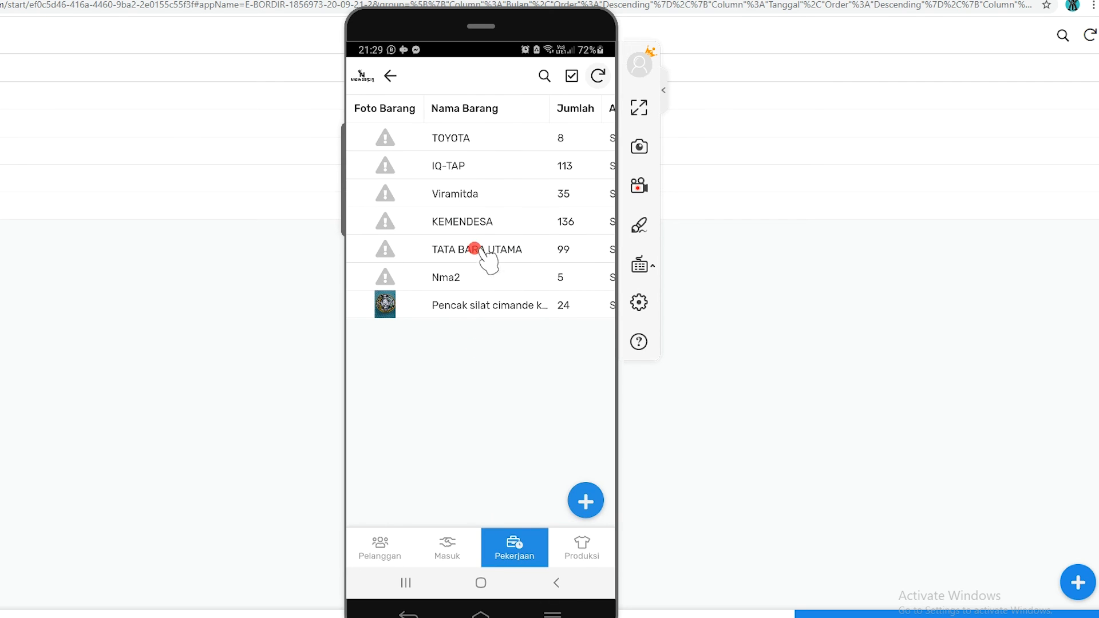
left_click(384, 81)
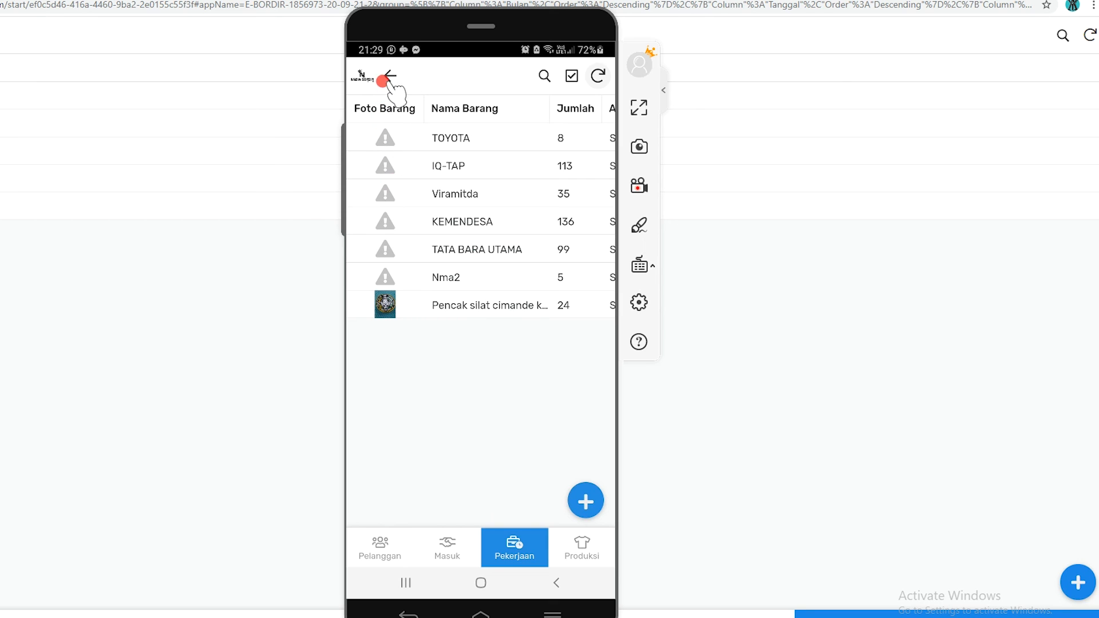
View the Pencak silat setia hati terate job dated 9/12/2020 and return to the December date list
left_click(416, 191)
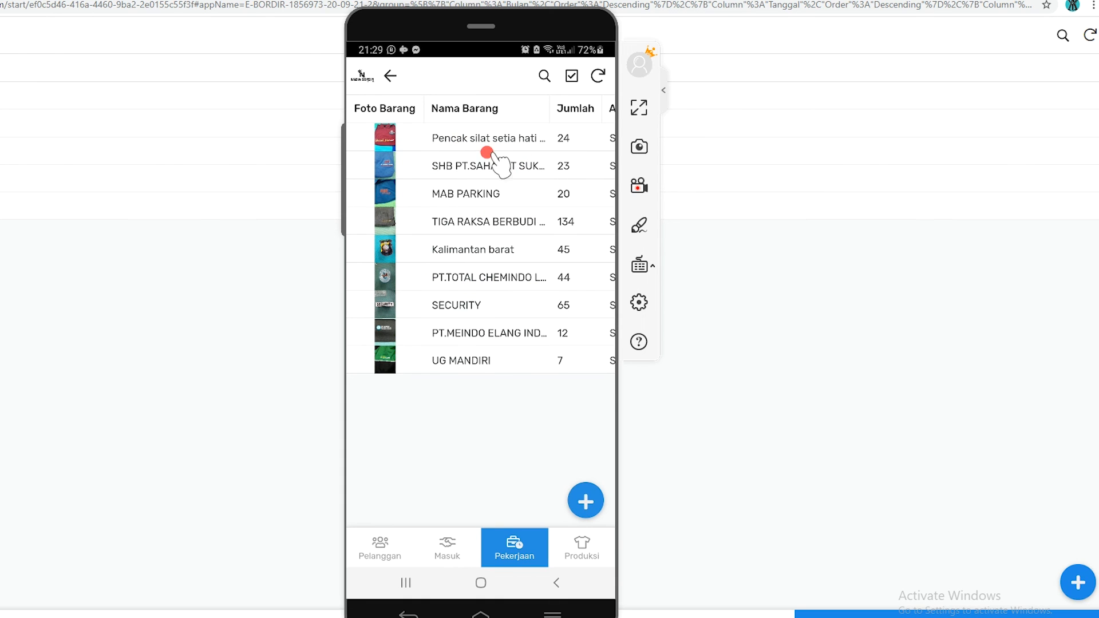
left_click(519, 138)
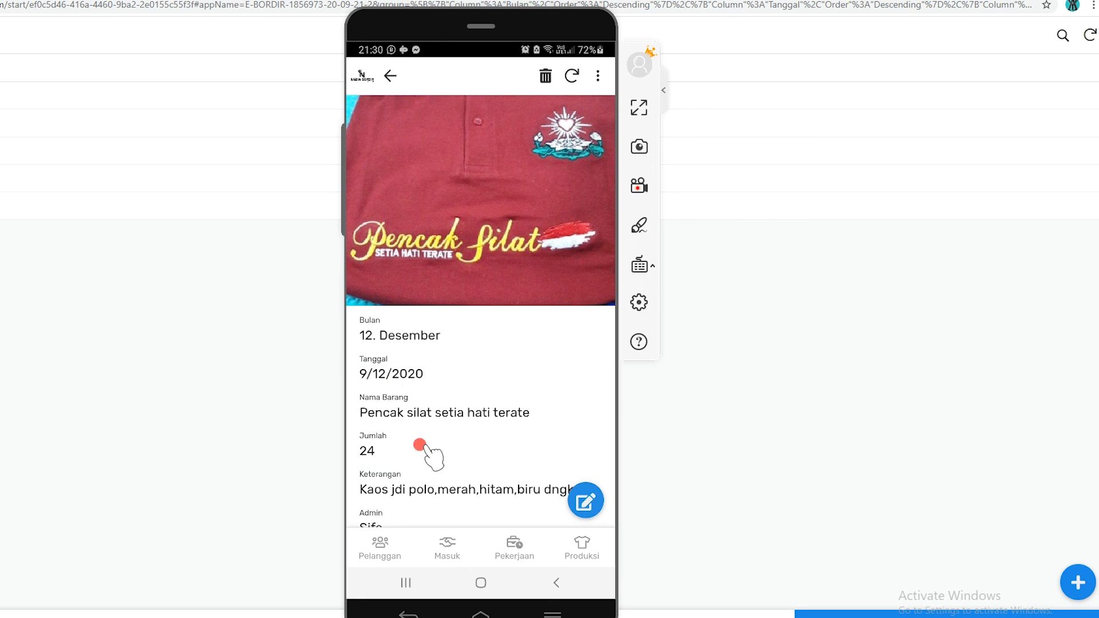
left_click_drag(457, 451, 474, 319)
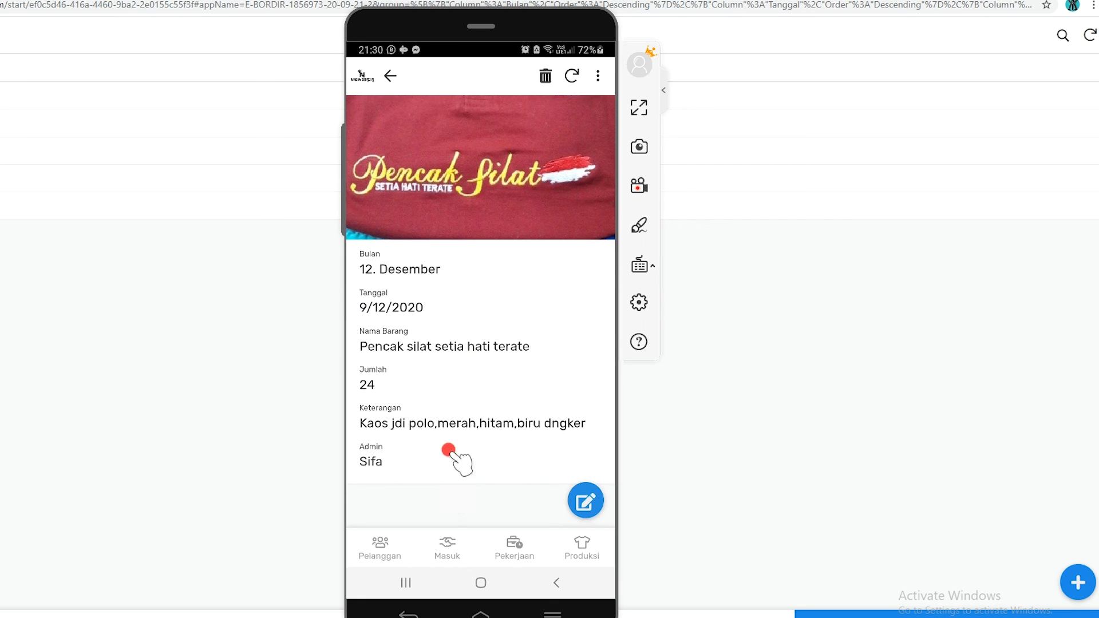
left_click(390, 76)
left_click(391, 77)
Start a new Pekerjaan entry from the first December date and set Nama Barang to KAOS HITAM
left_click(402, 166)
left_click(584, 501)
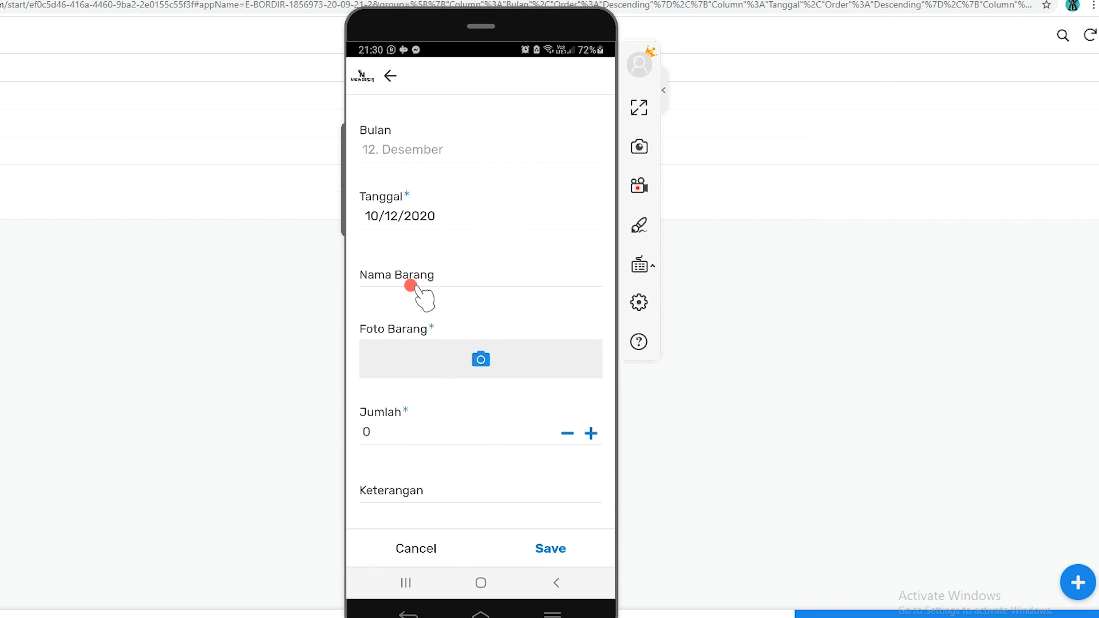
left_click(409, 282)
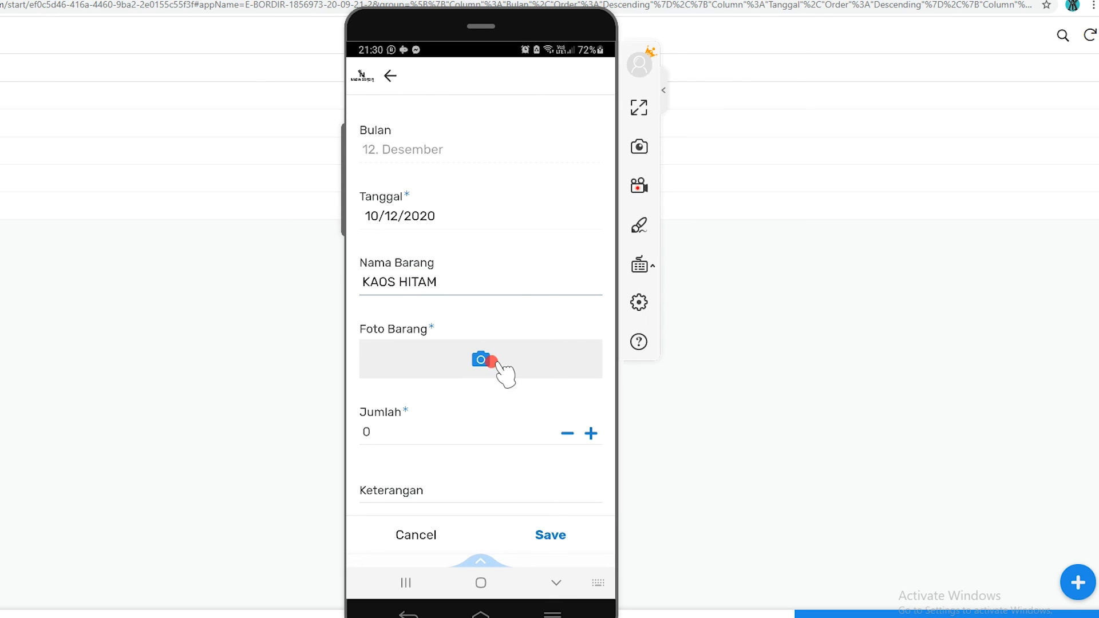
Attach the black TEKNIKA IX polo shirt image from the phone gallery as the new job's Foto Barang
left_click(481, 358)
left_click(442, 330)
scroll(449, 343, "down", 10)
left_click_drag(475, 132, 469, 182)
left_click(450, 153)
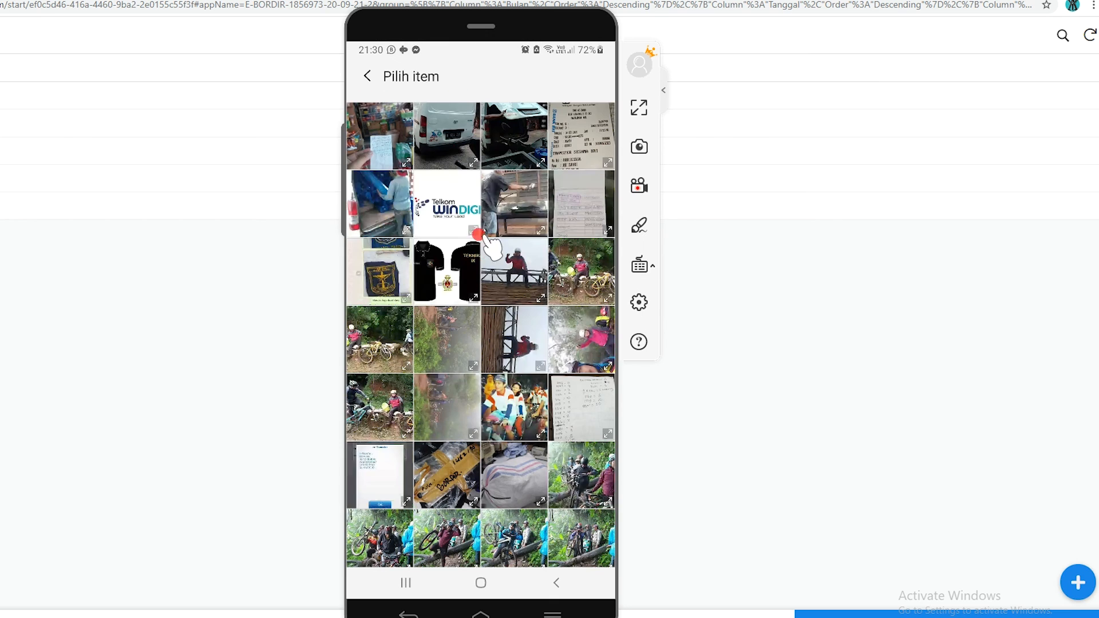
left_click(458, 285)
scroll(501, 390, "down", 5)
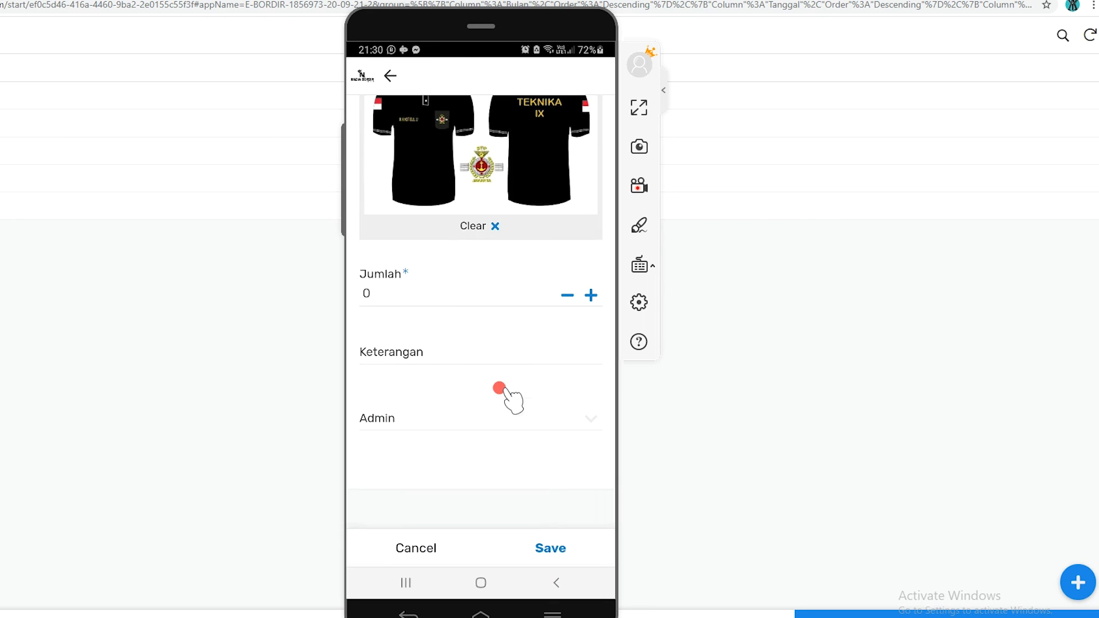
Set the new job's Jumlah to 100, Keterangan to BAJU JADI, and Admin to the first person in the list
left_click(454, 295)
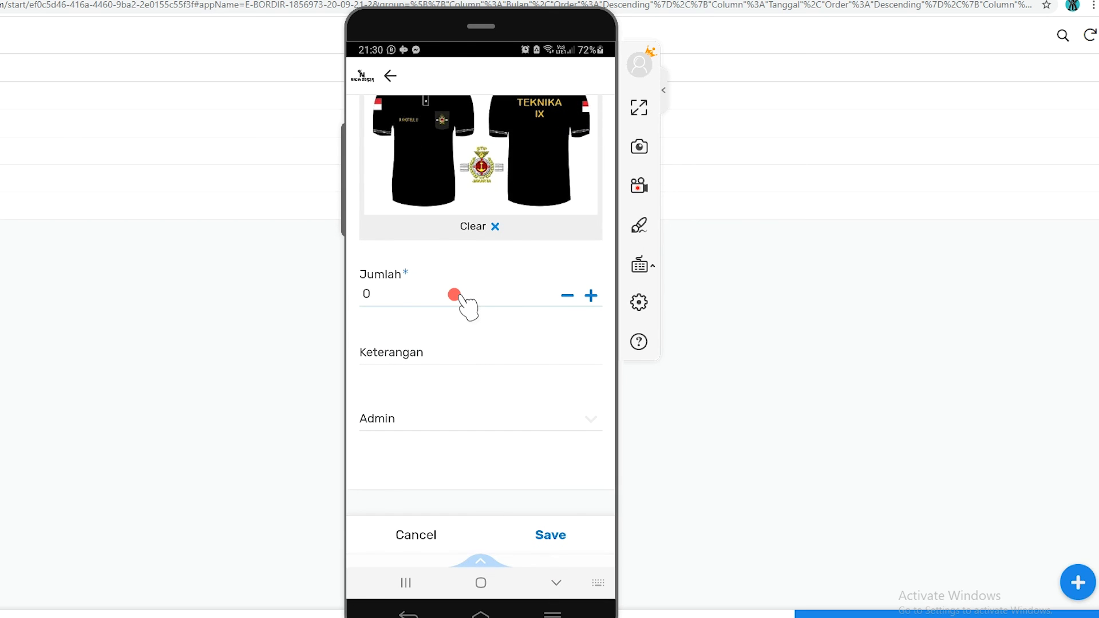
left_click(439, 343)
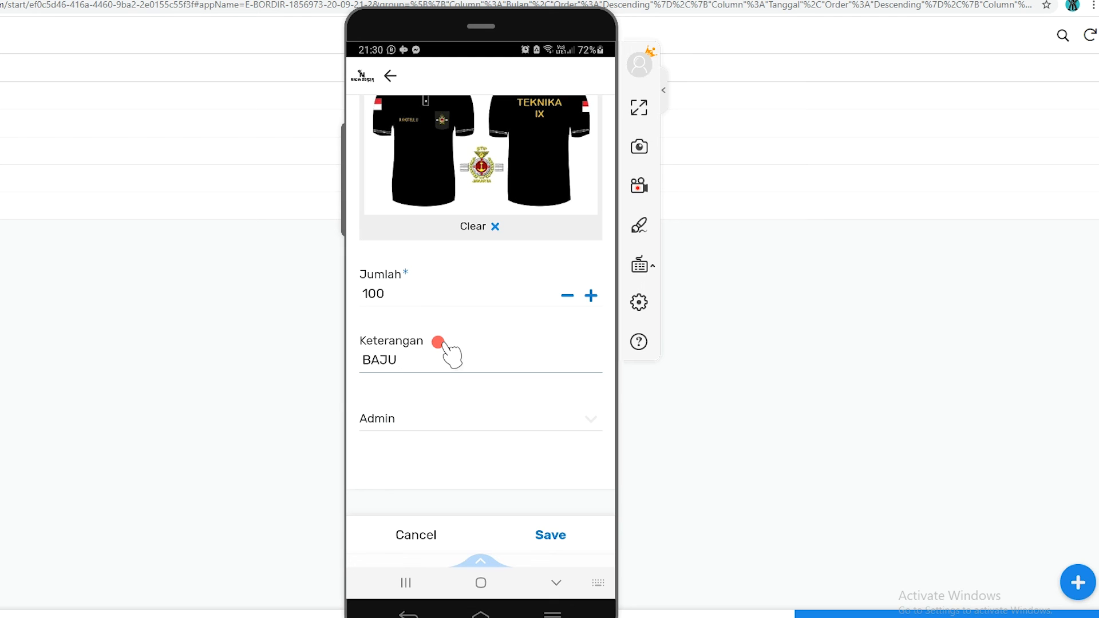
left_click(437, 410)
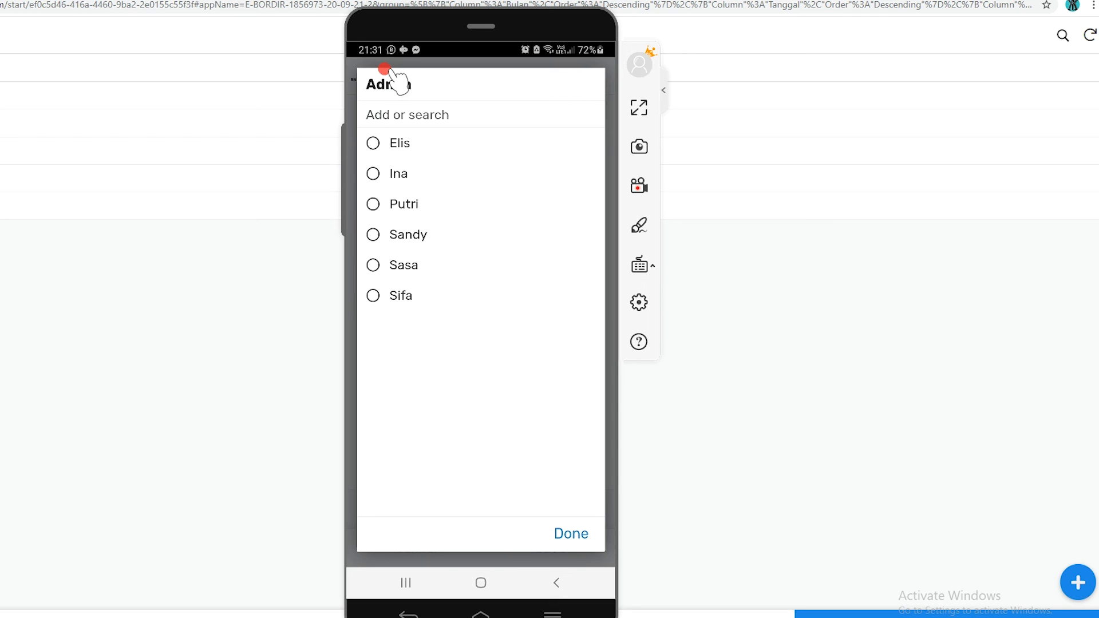
left_click(372, 142)
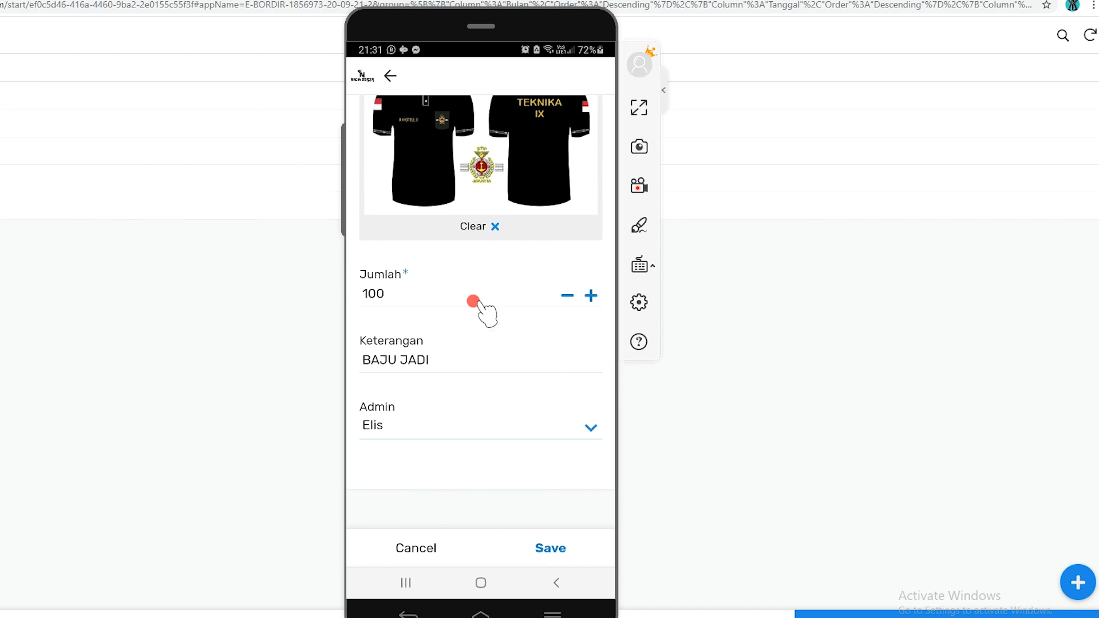
Review the filled-in KAOS HITAM entry from Bulan to Admin and save the job
scroll(473, 301, "up", 5)
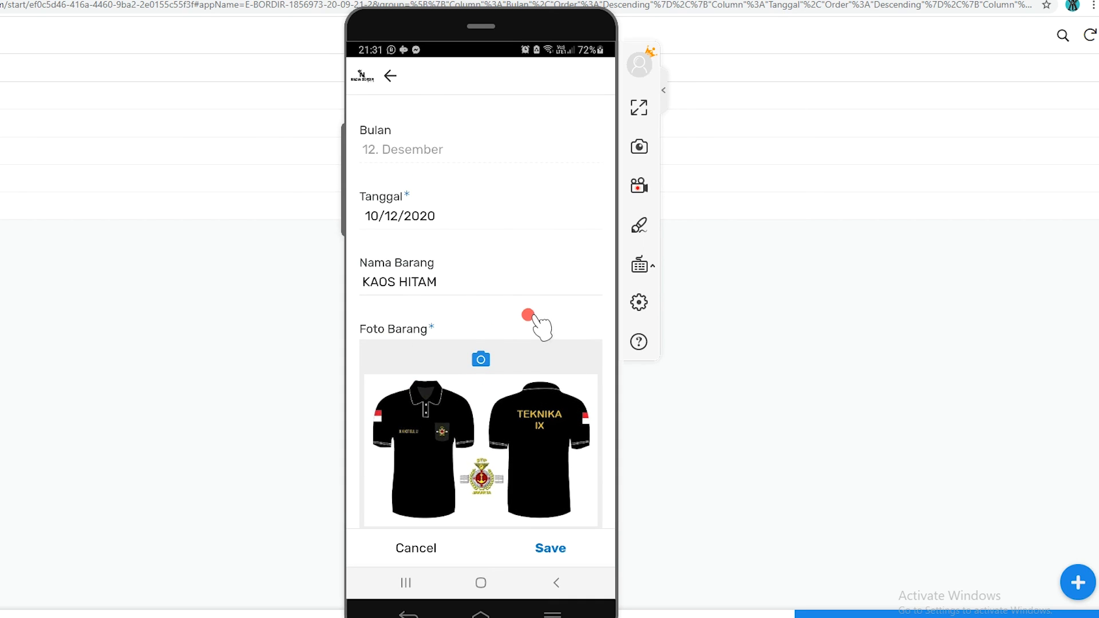
scroll(531, 275, "down", 2)
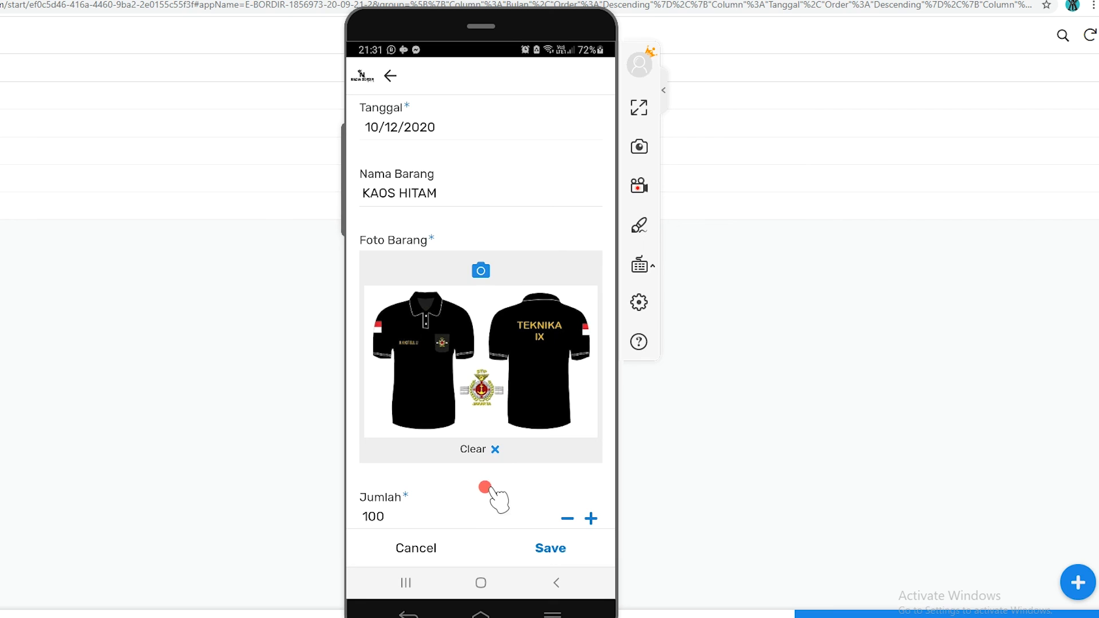
left_click_drag(486, 486, 491, 440)
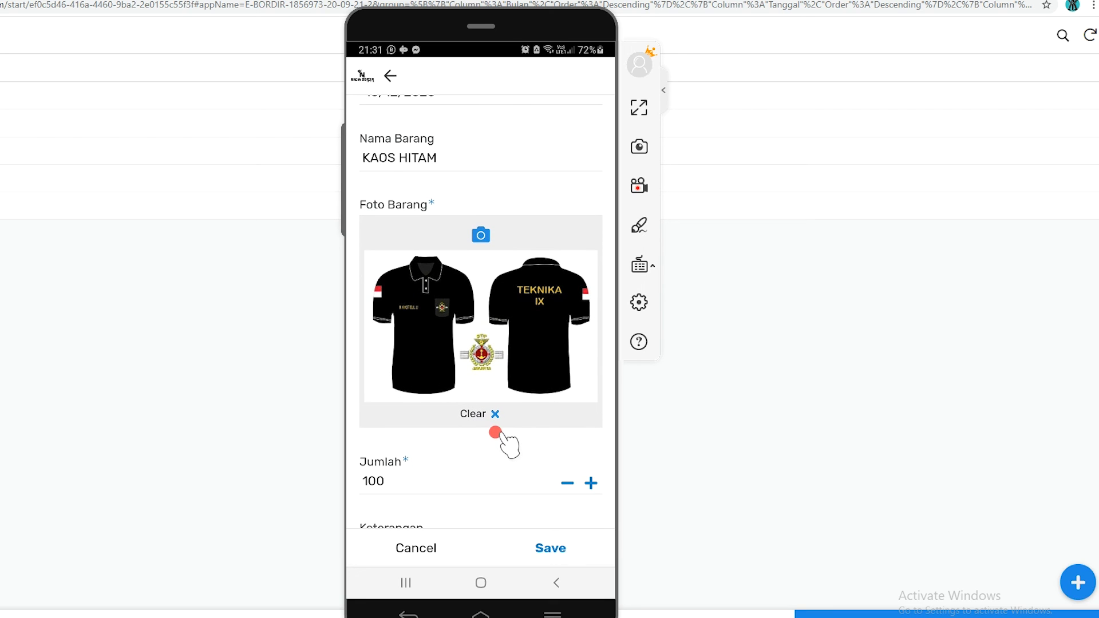
left_click_drag(435, 457, 384, 360)
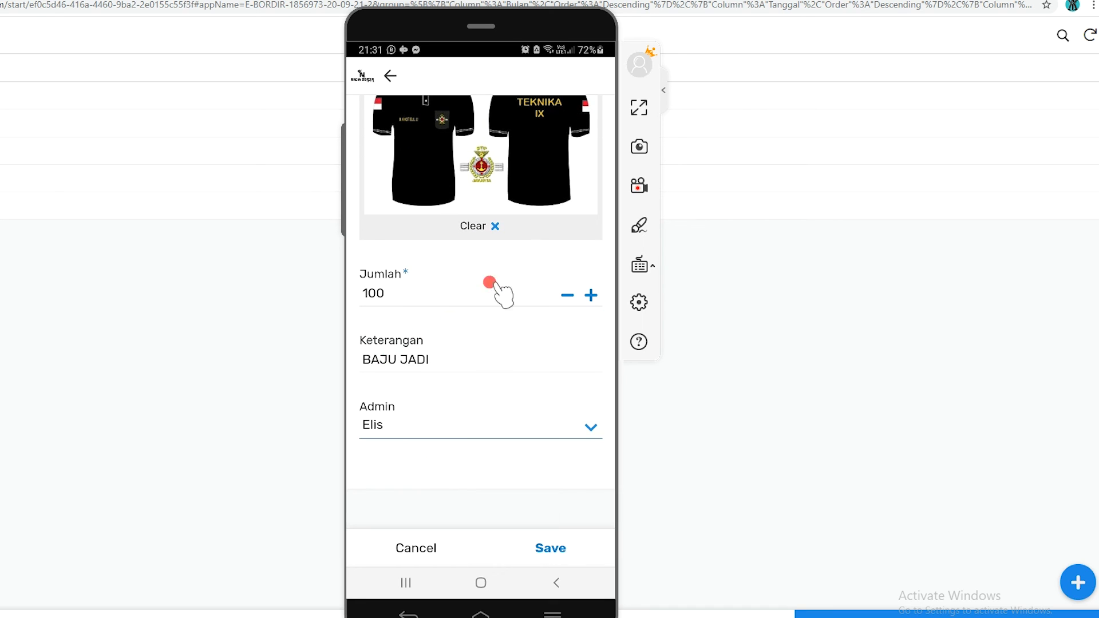
left_click_drag(483, 324, 491, 360)
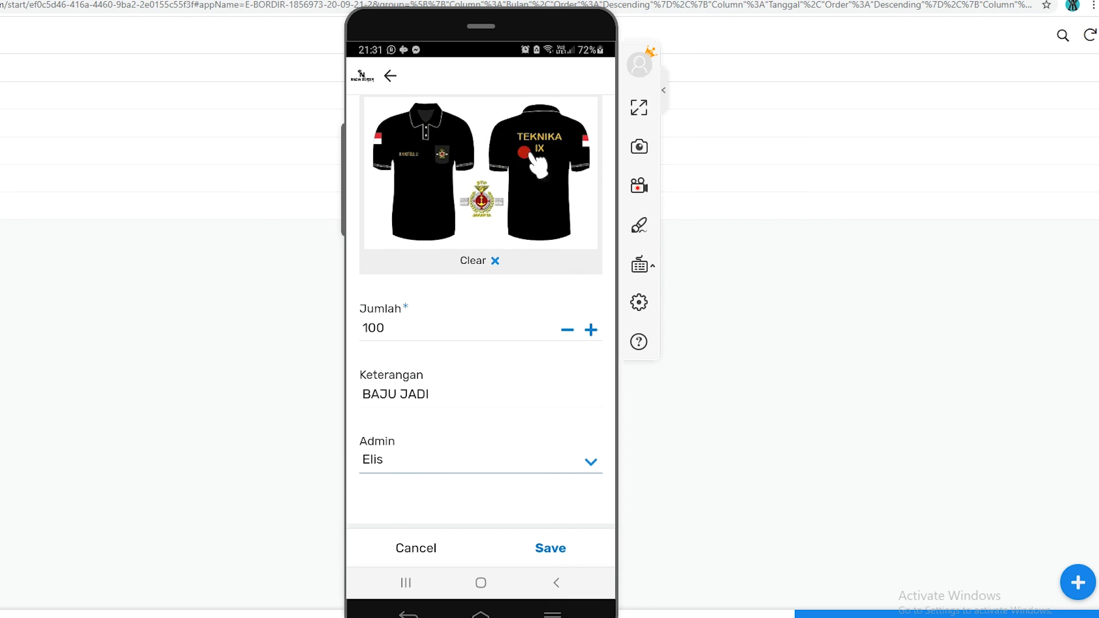
scroll(385, 404, "down", 1)
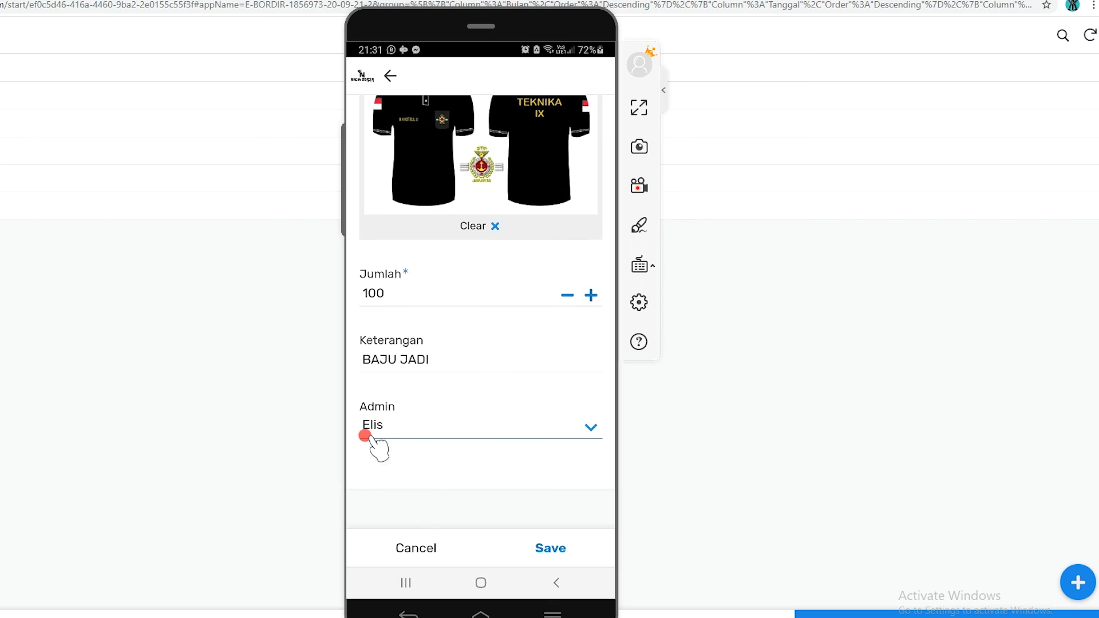
left_click(541, 558)
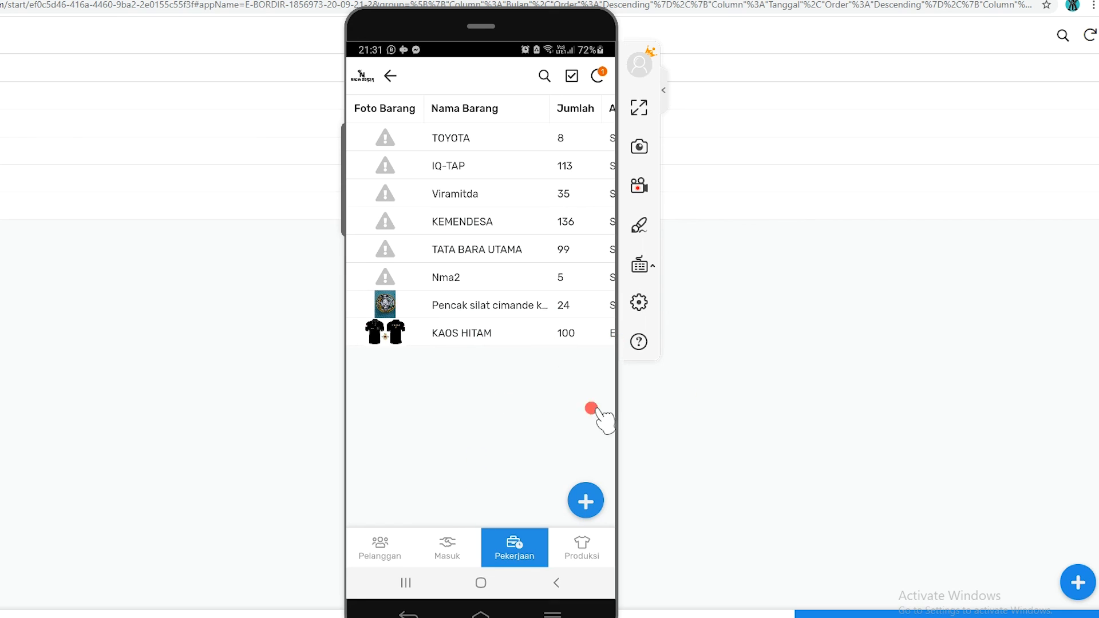
Minimize the phone mirror window and view the Pelanggan and Masuk lists in the browser version of the app
mouse_move(562, 20)
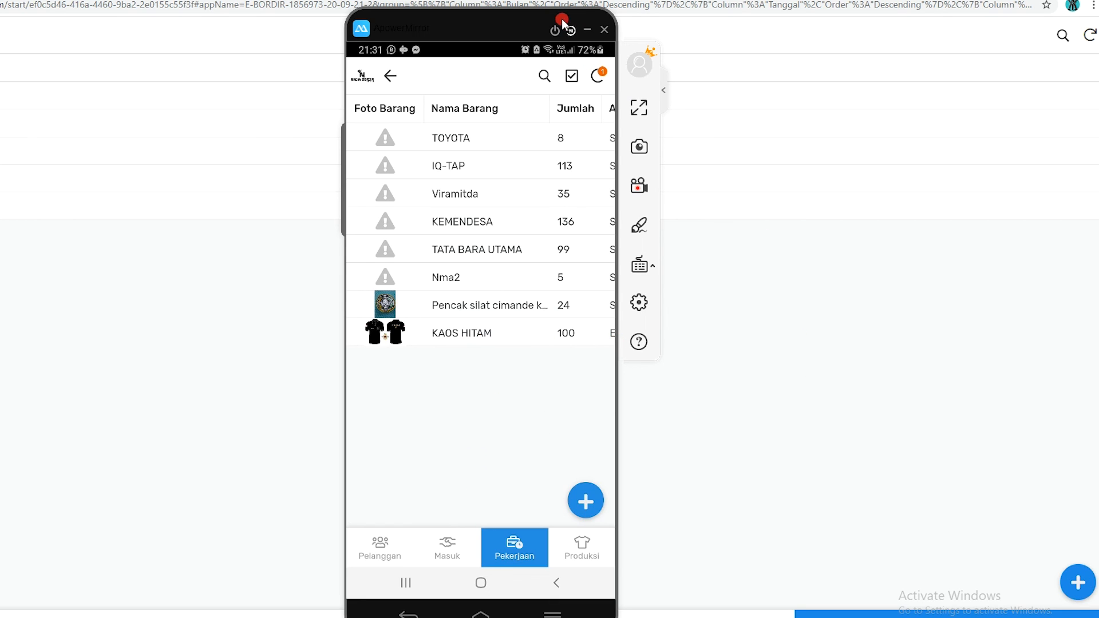
left_click(590, 30)
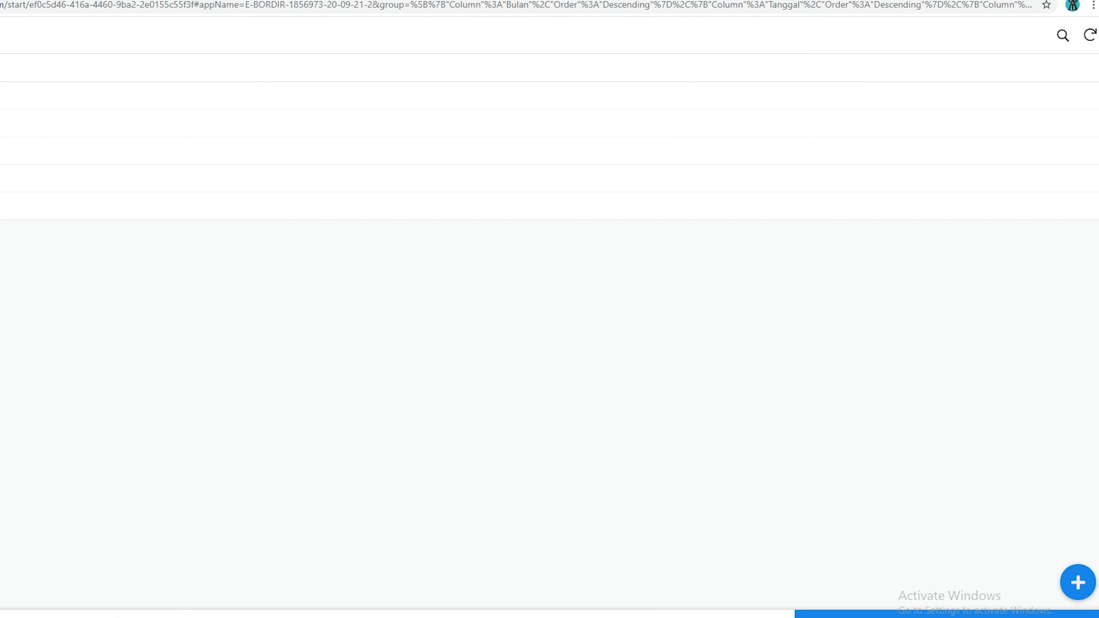
left_click(23, 614)
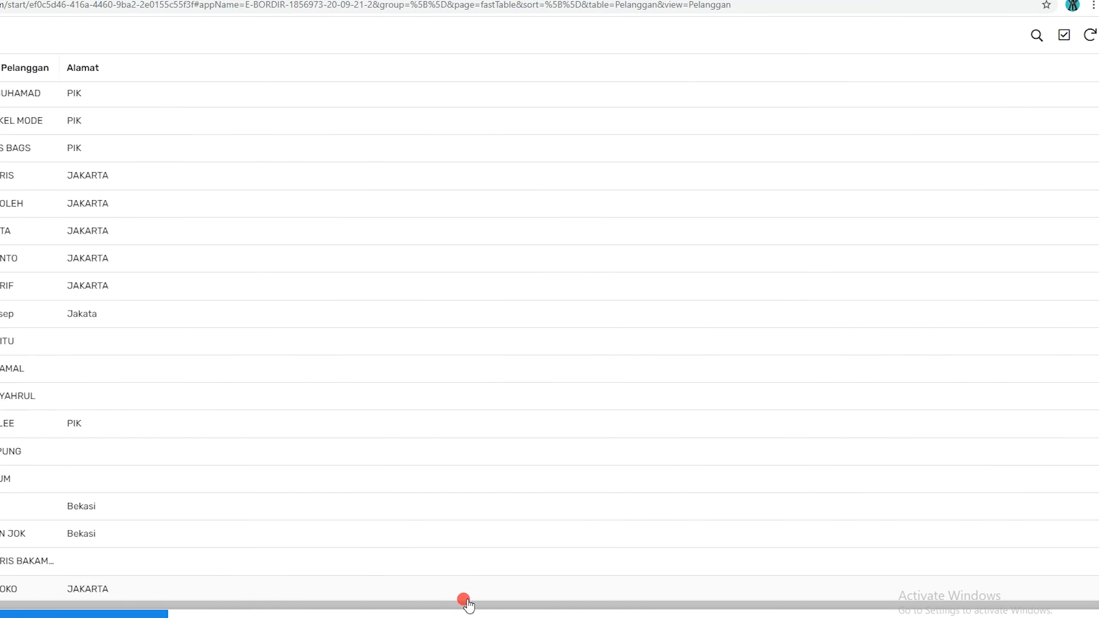
scroll(217, 535, "down", 1)
left_click(174, 613)
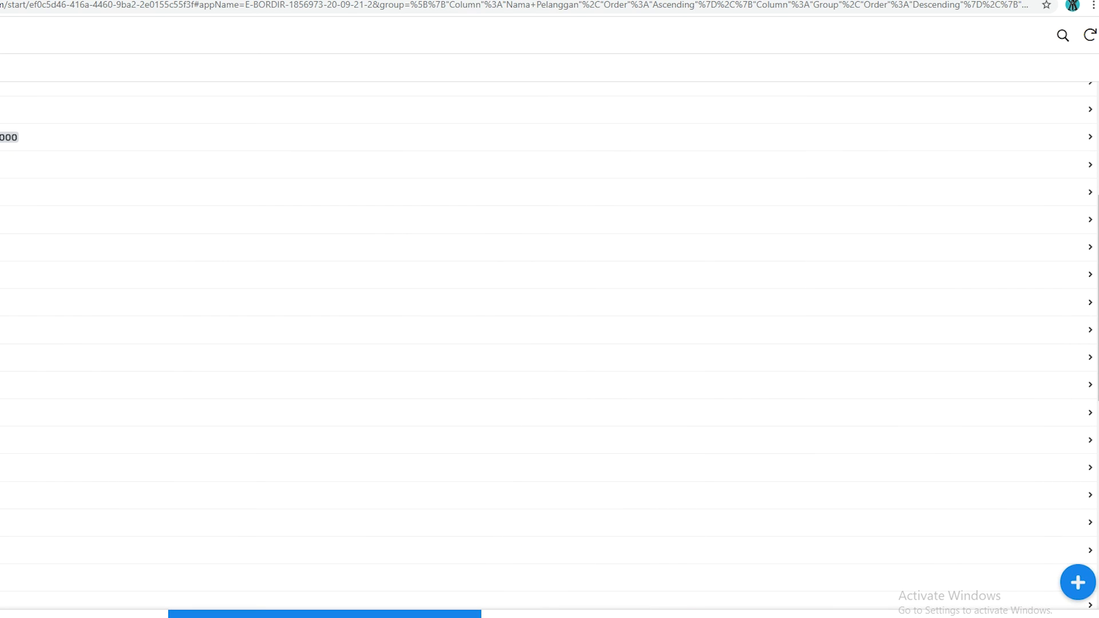
Open the Pekerjaan jobs for the first date under 12. Desember, sync them, and view the KAOS HITAM job's details
left_click(569, 613)
left_click(12, 124)
left_click(12, 123)
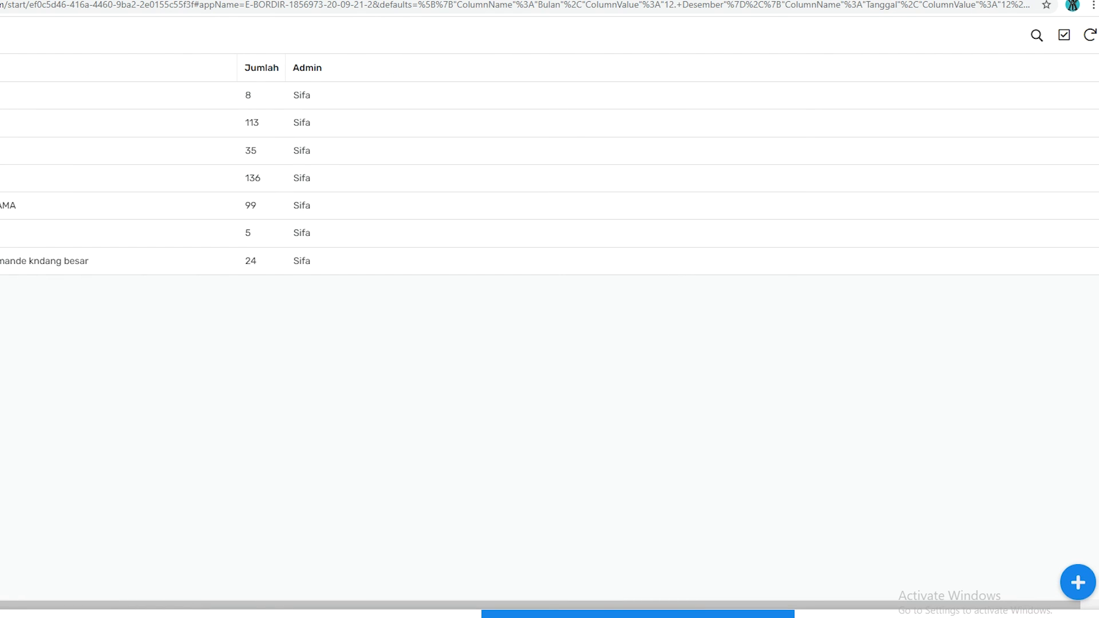
left_click(1091, 36)
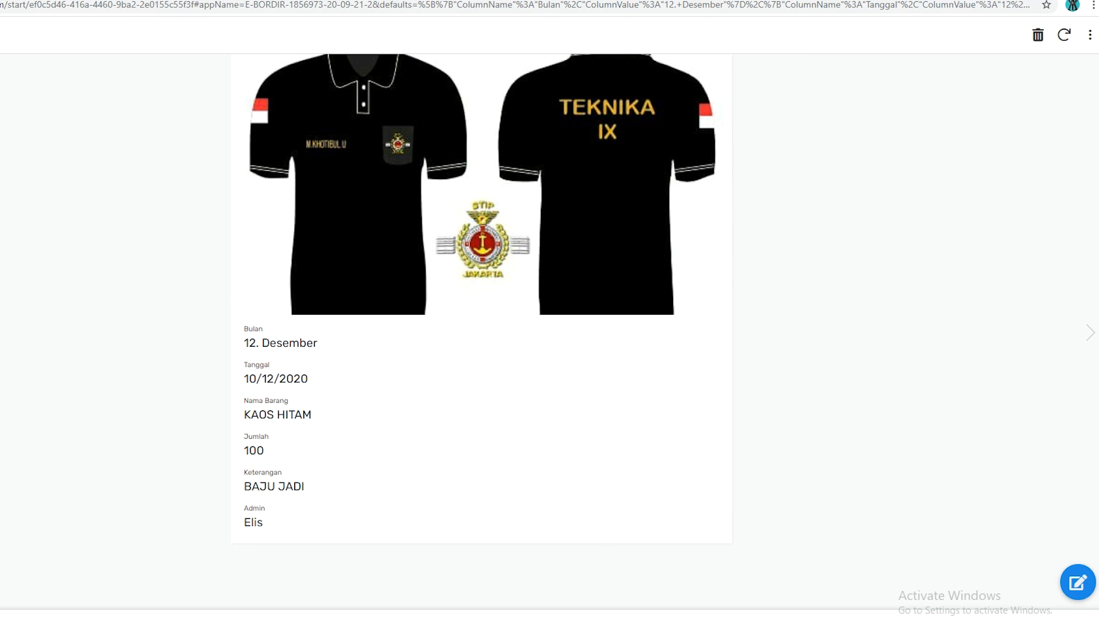
Return from the KAOS HITAM job to the Pekerjaan month list, and browse the Pelanggan customer list
key("alt+Left")
key("alt+Left")
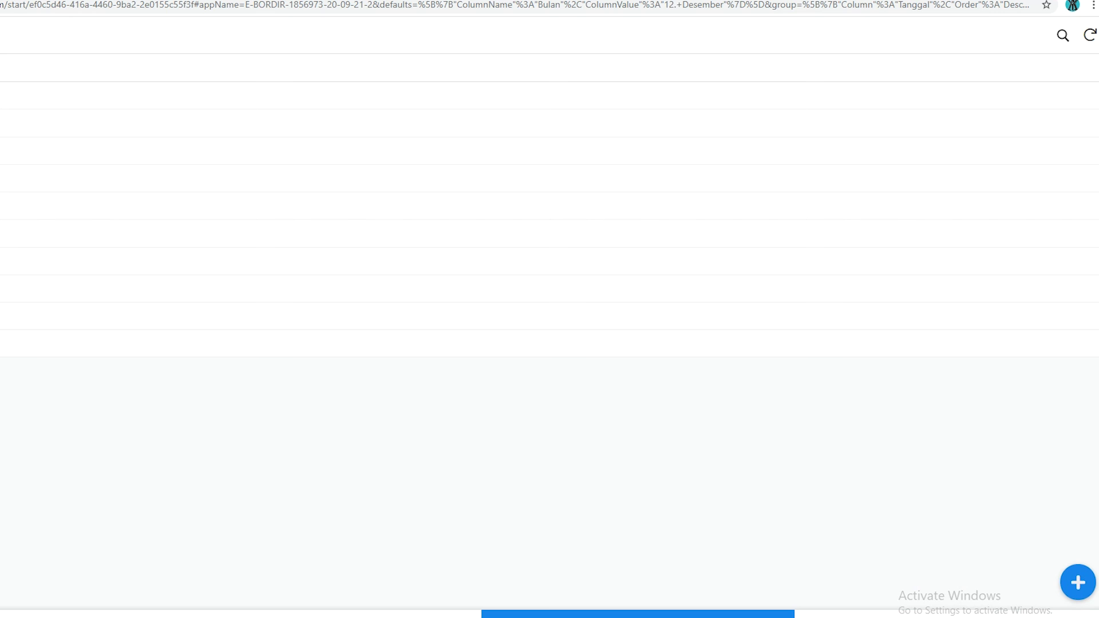
key("alt+Left")
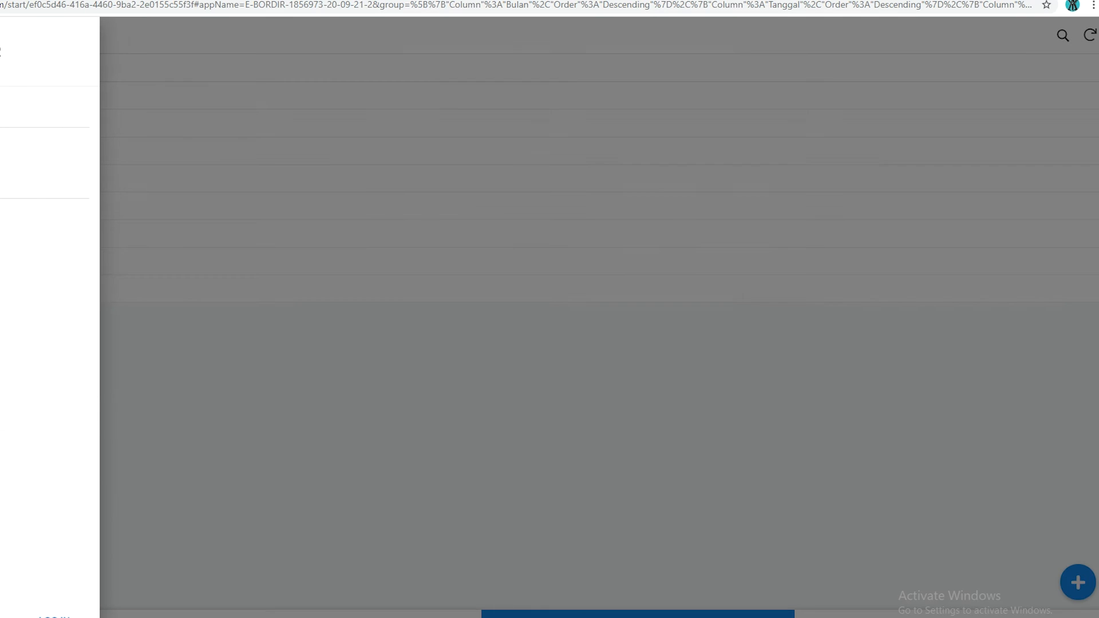
left_click(355, 286)
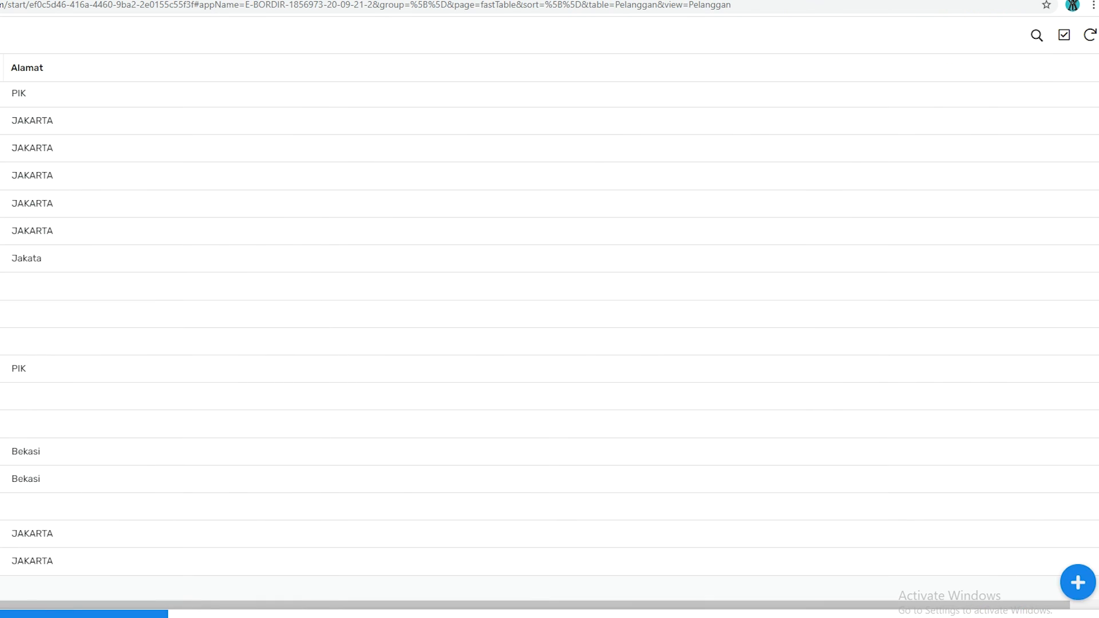
scroll(310, 362, "up", 13)
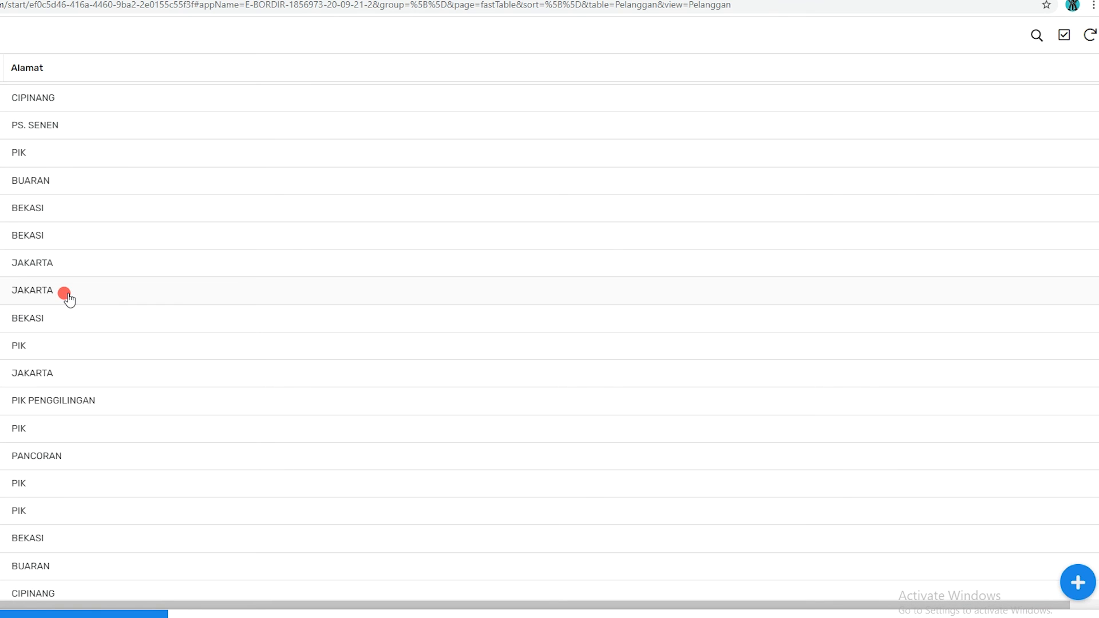